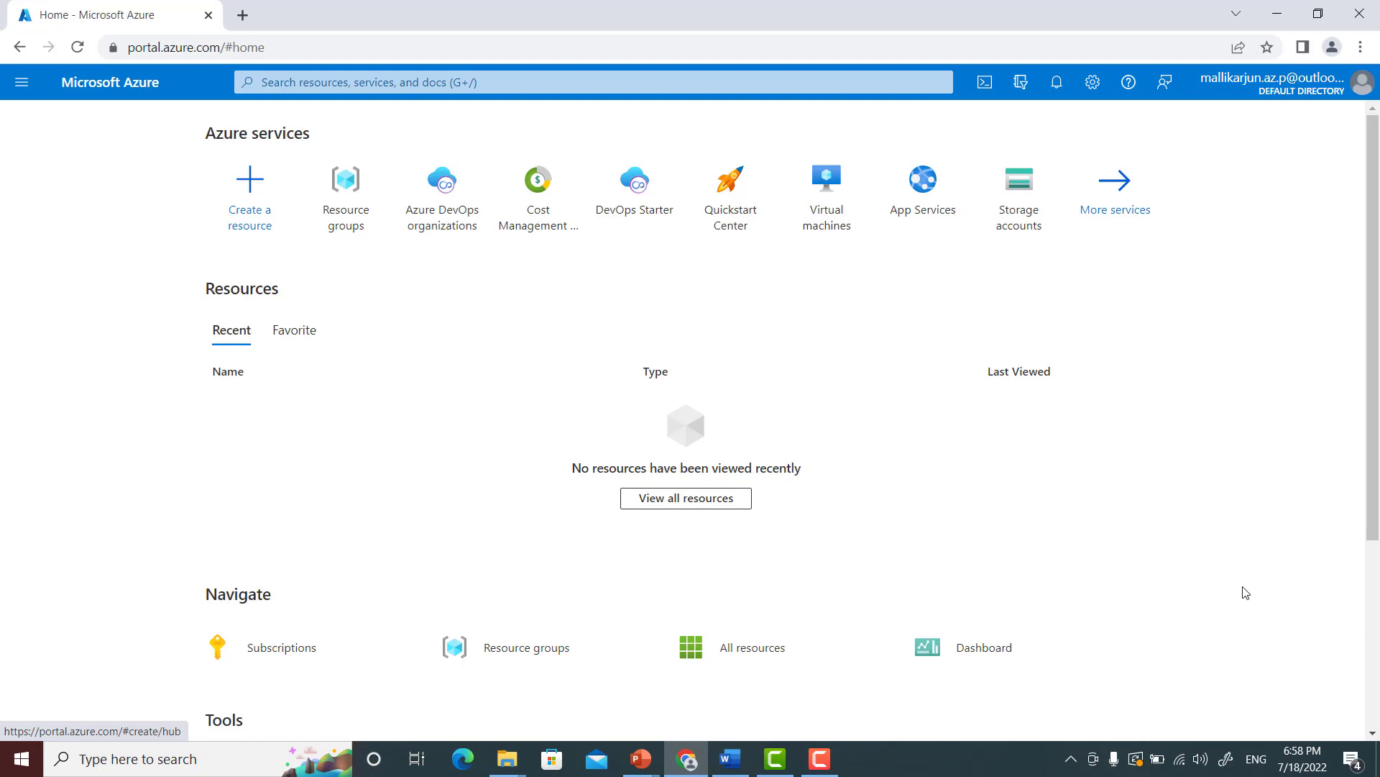
Find the Virtual machines service and start creating a new Azure virtual machine
click(282, 81)
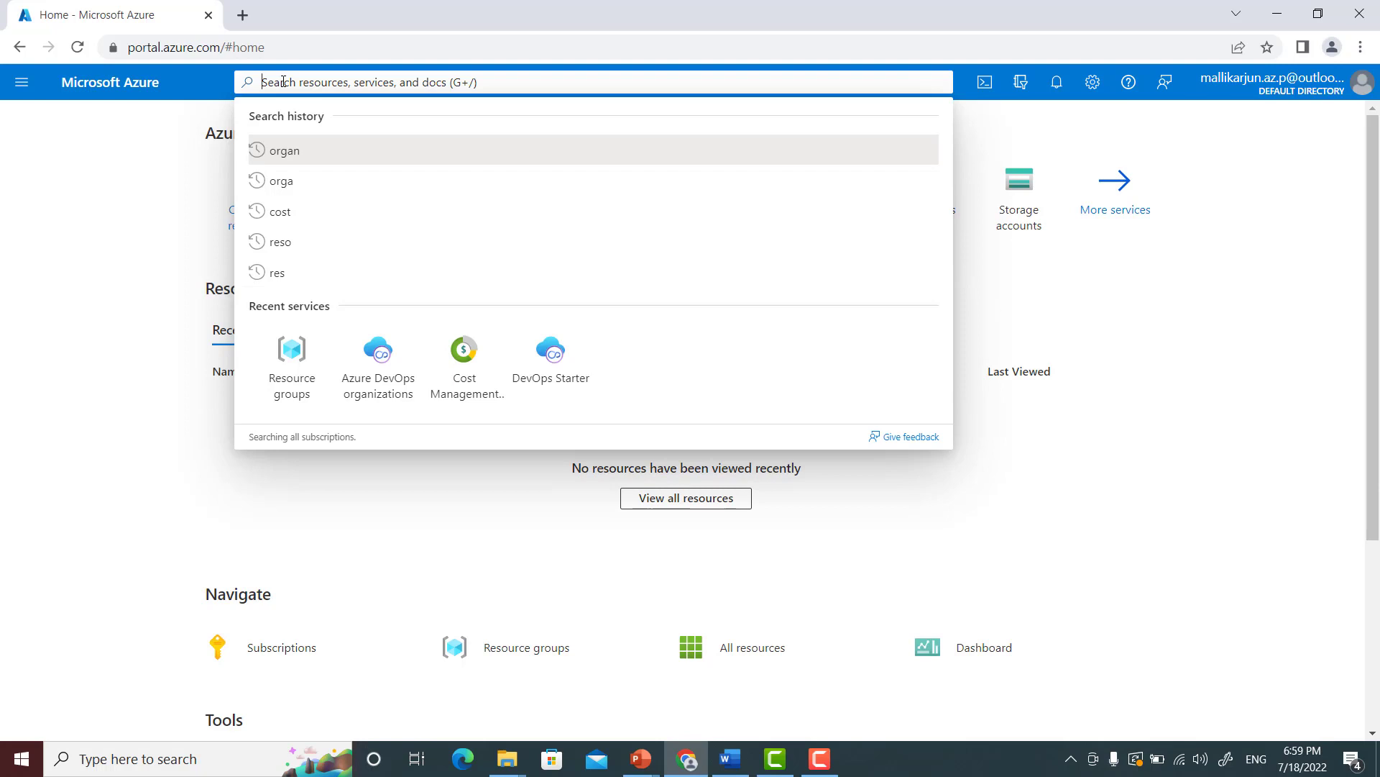
text(vir)
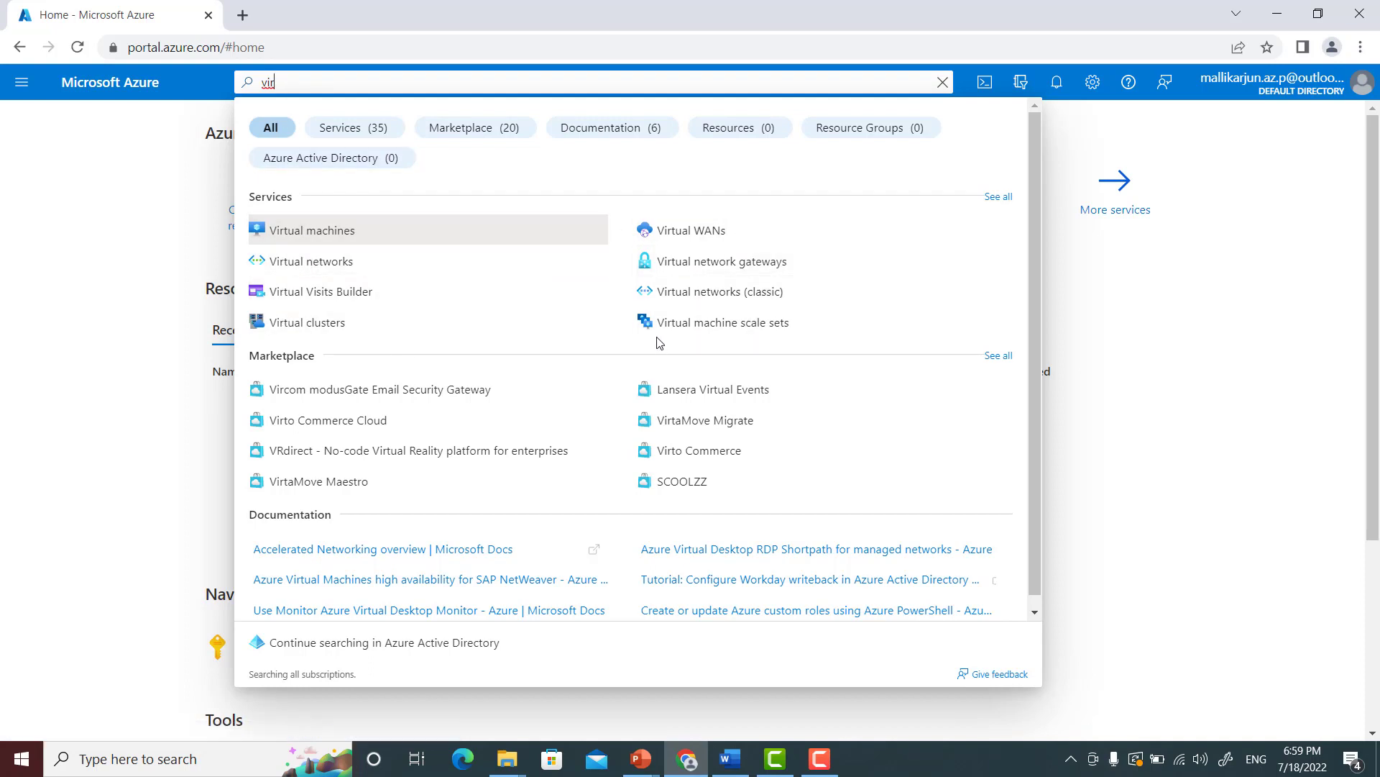
click(312, 237)
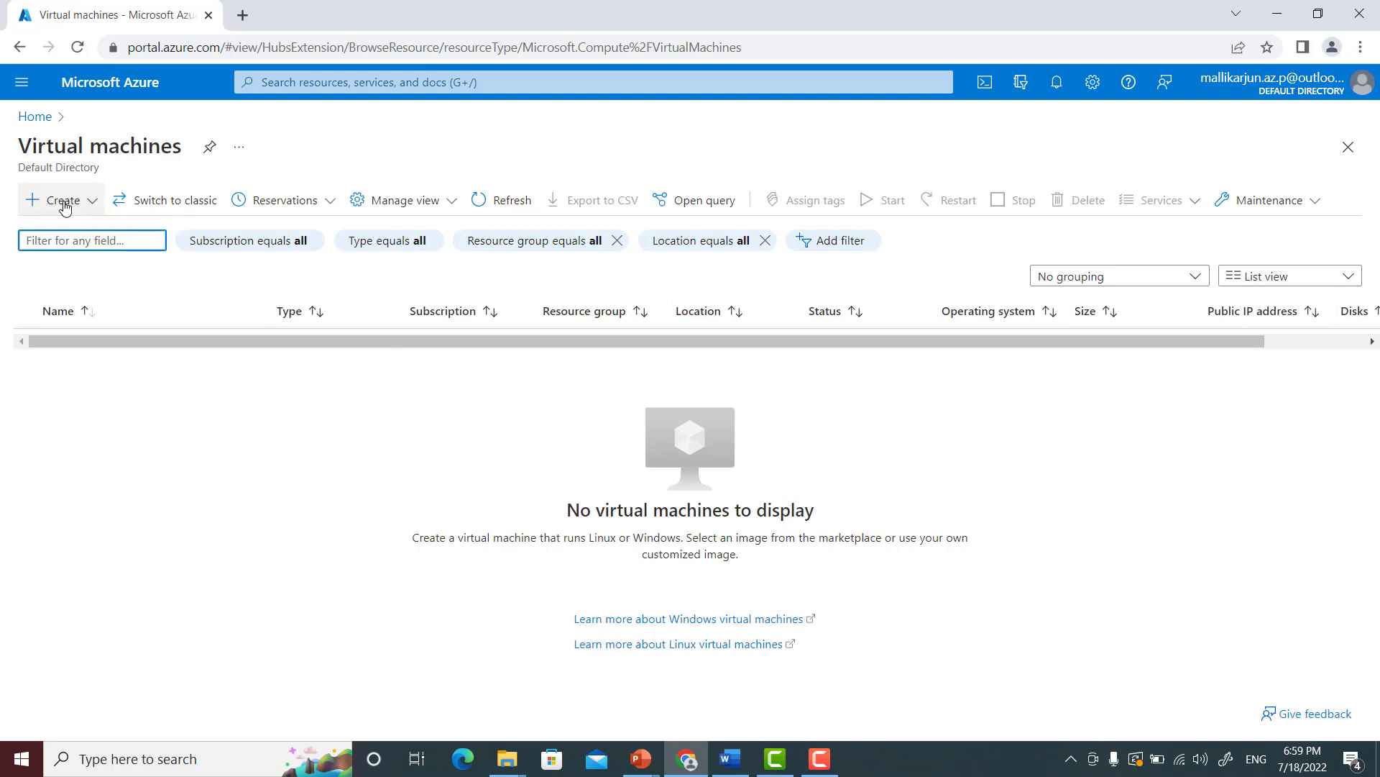
click(66, 206)
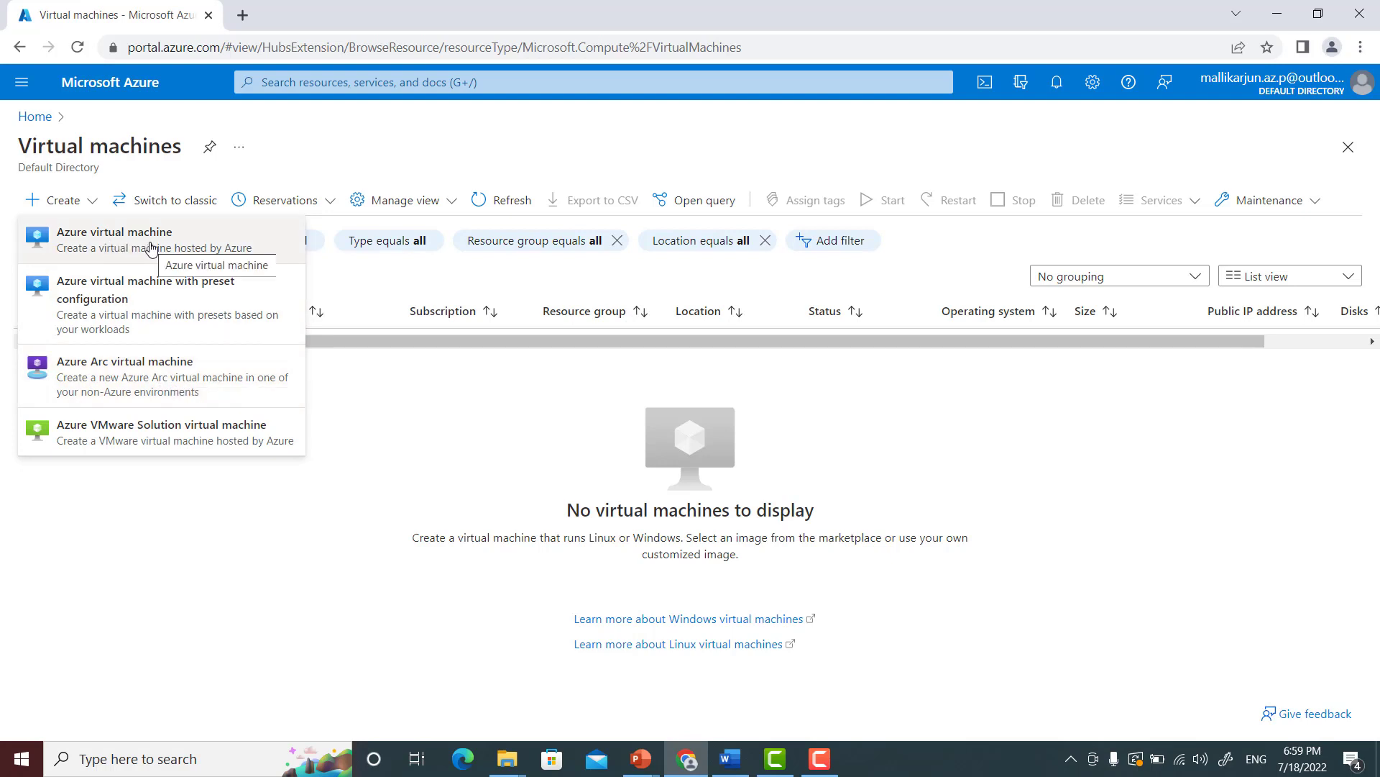
click(151, 247)
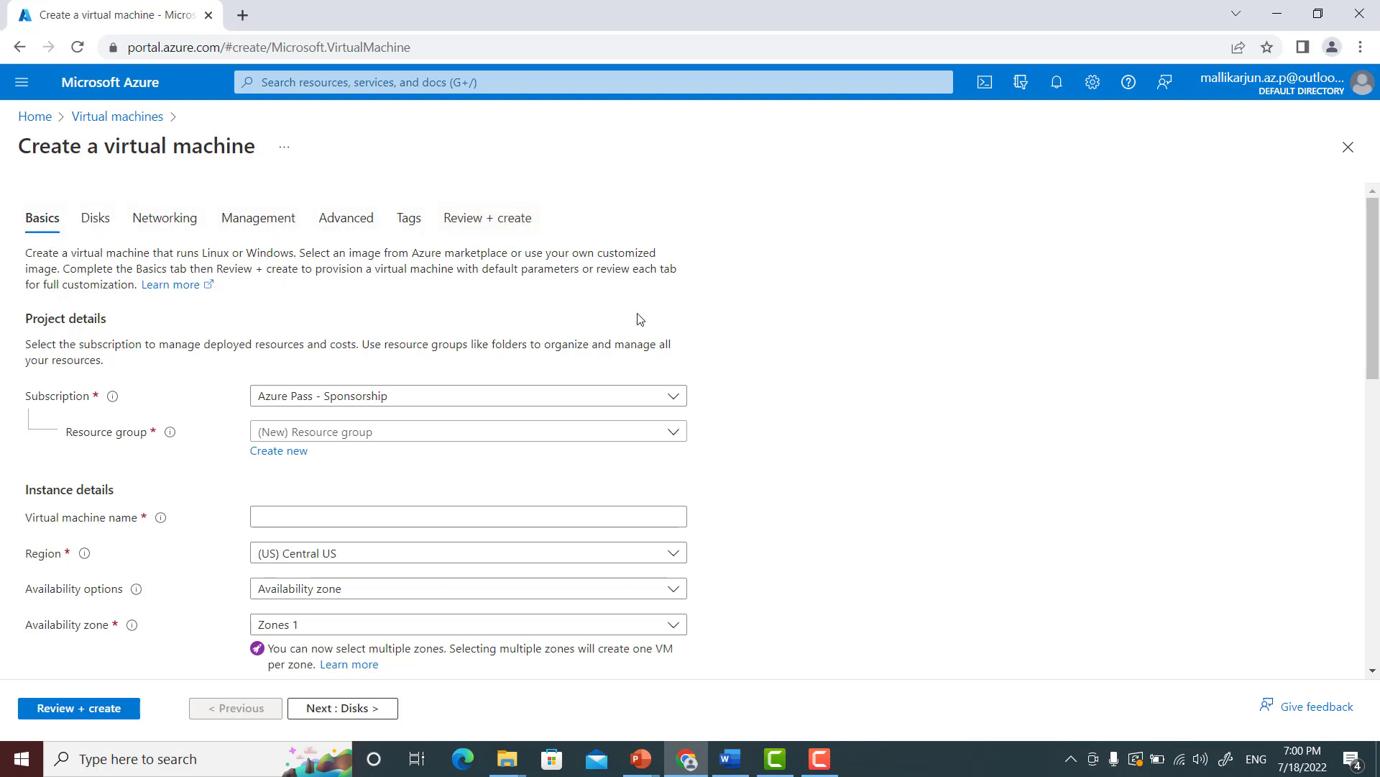
Create a new resource group named myvmrg for the virtual machine
scroll(640, 319, down, 1)
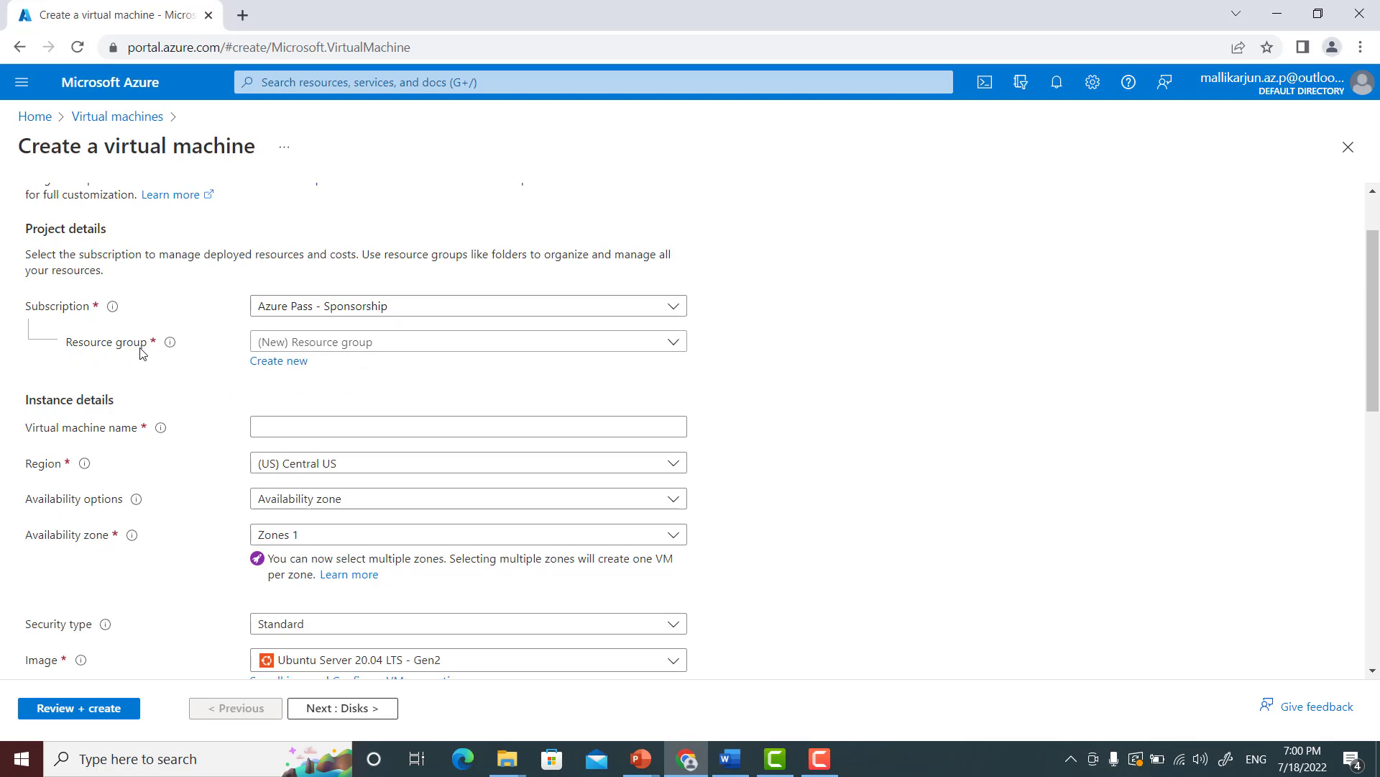
click(674, 344)
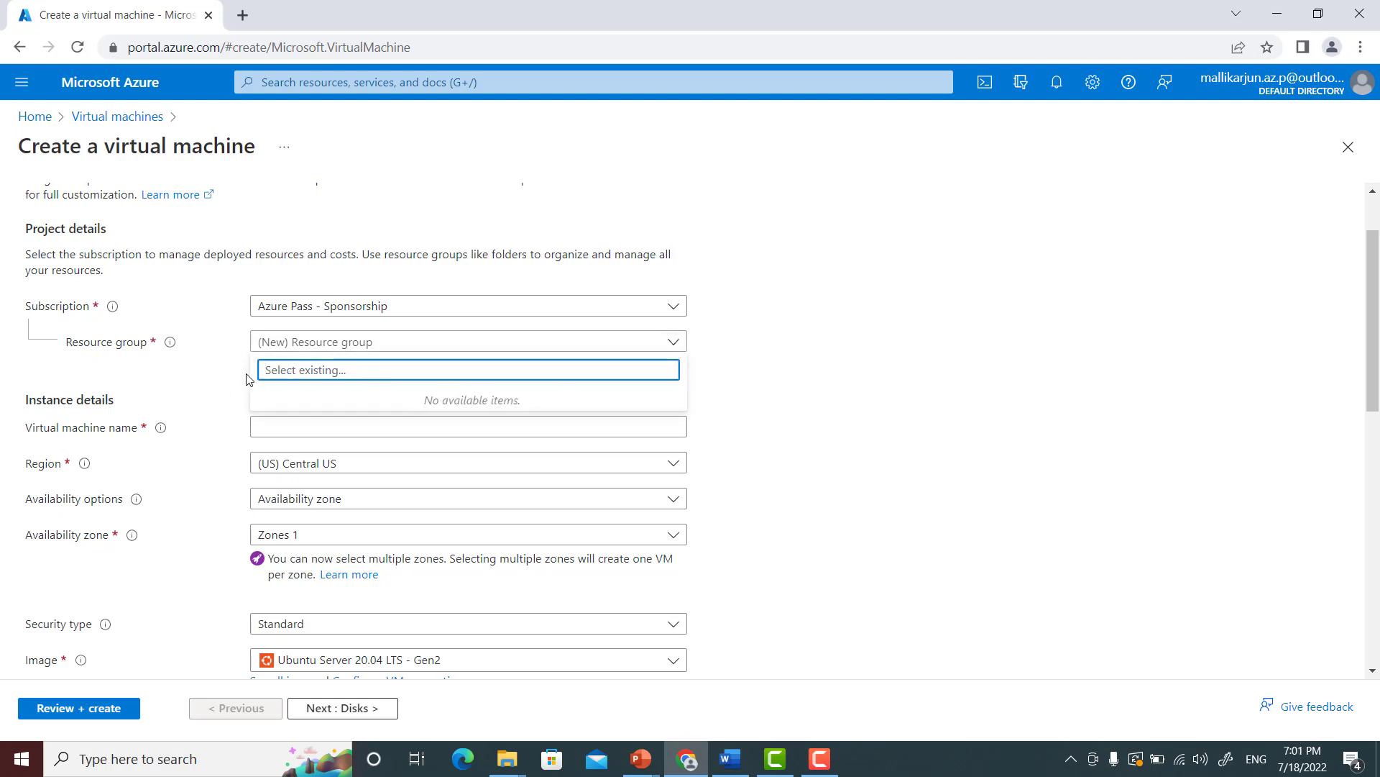
click(793, 360)
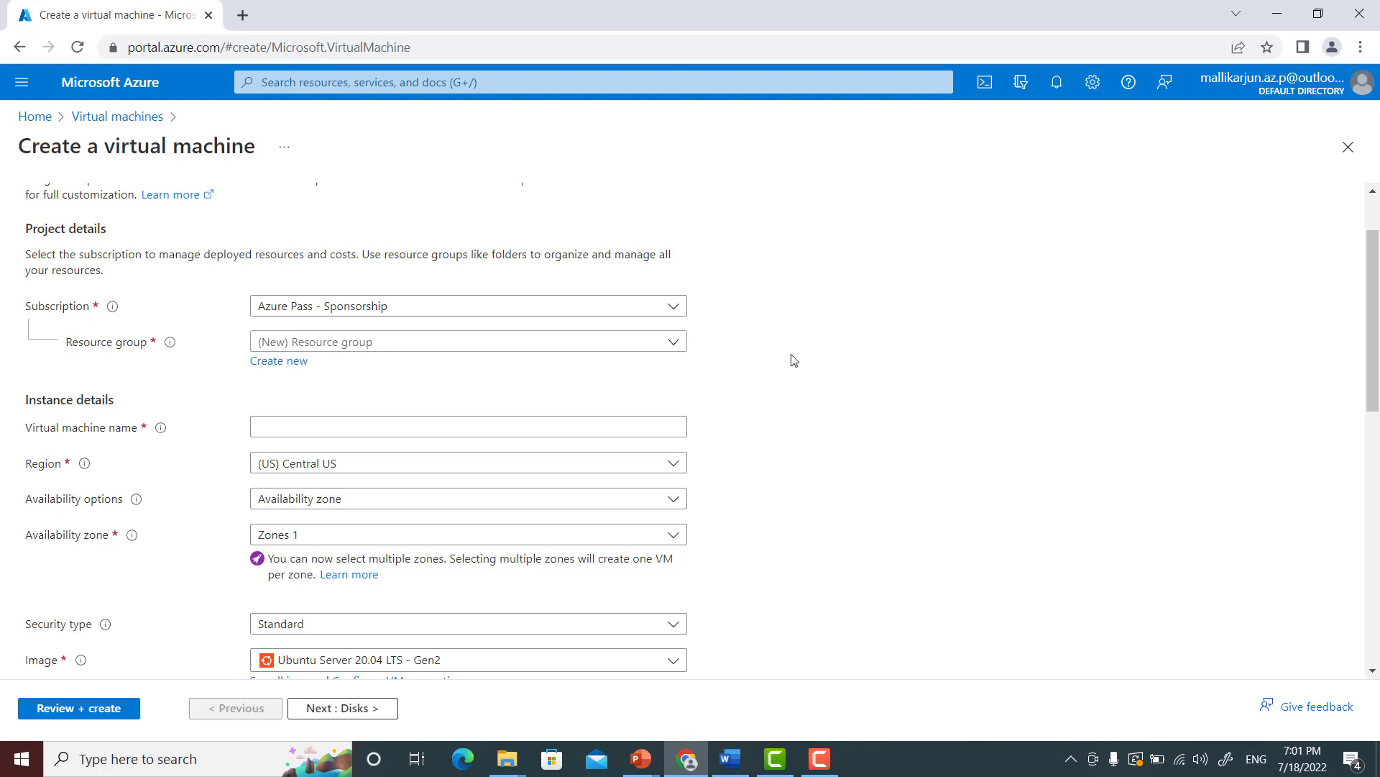
click(273, 367)
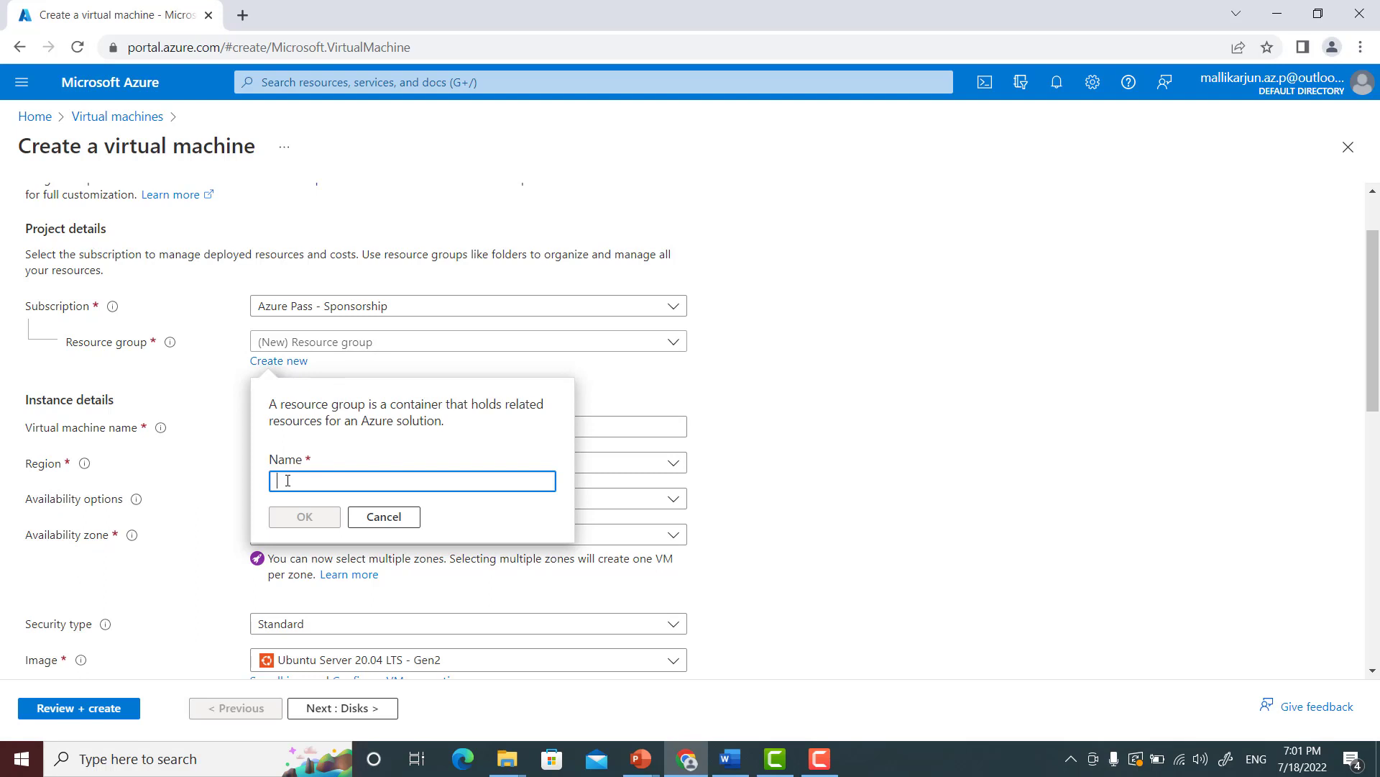
text(my)
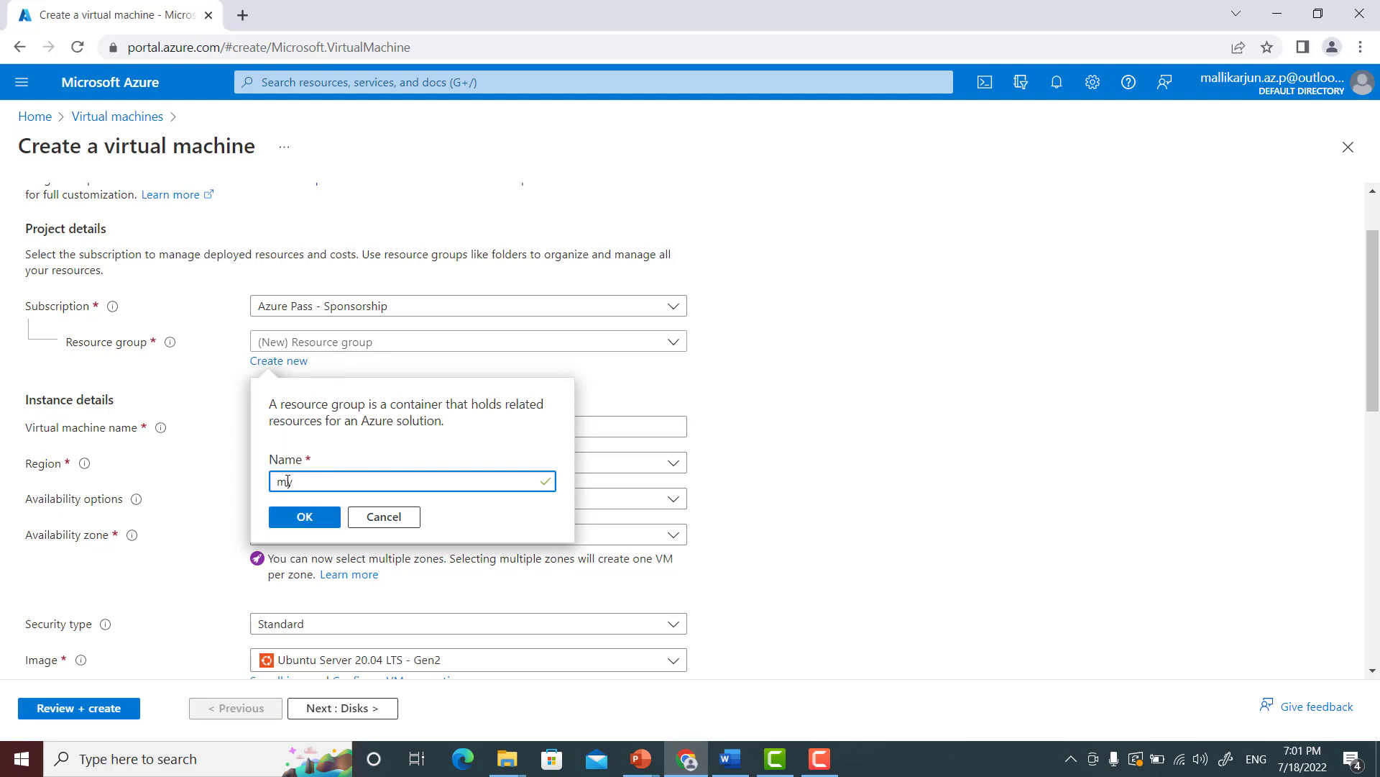
text(vmrg)
click(305, 517)
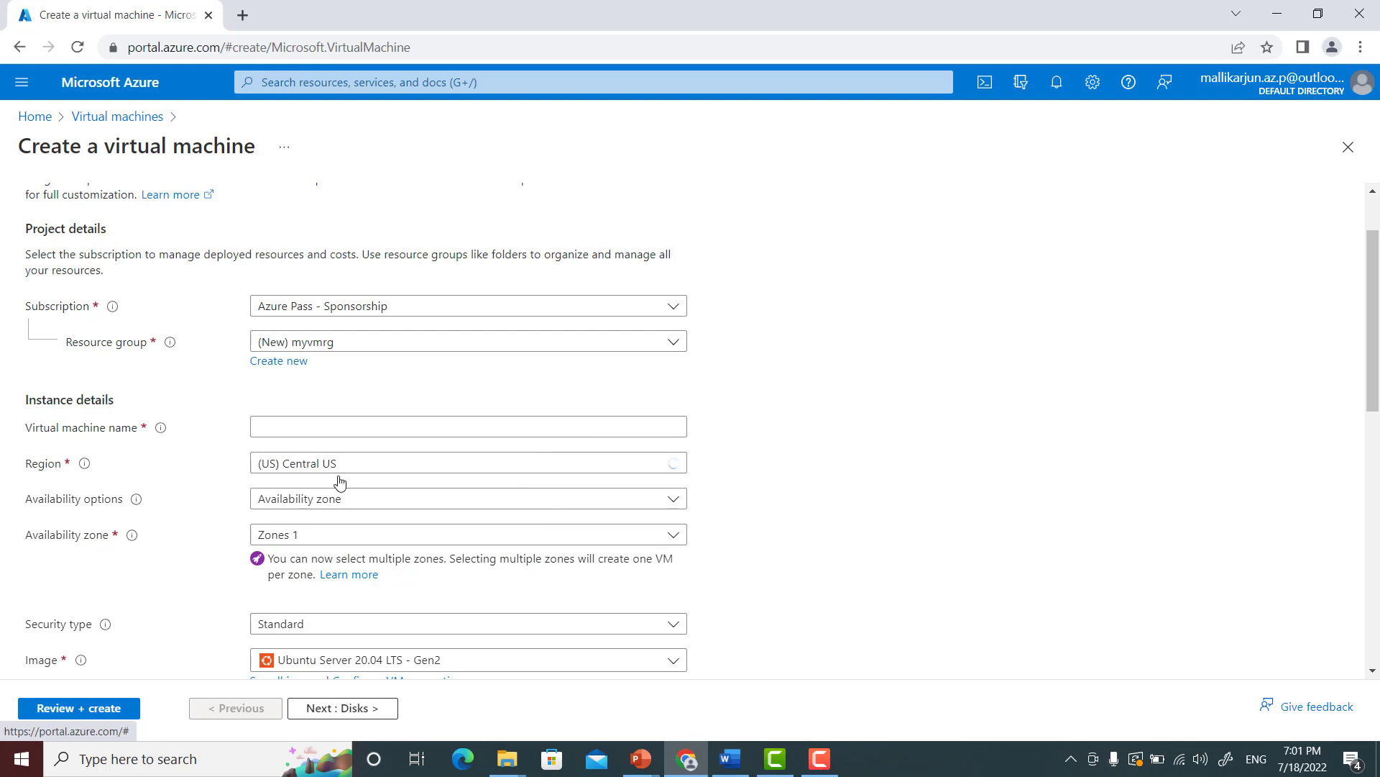
Name the virtual machine myvmone and keep its region as (US) Central US
click(257, 430)
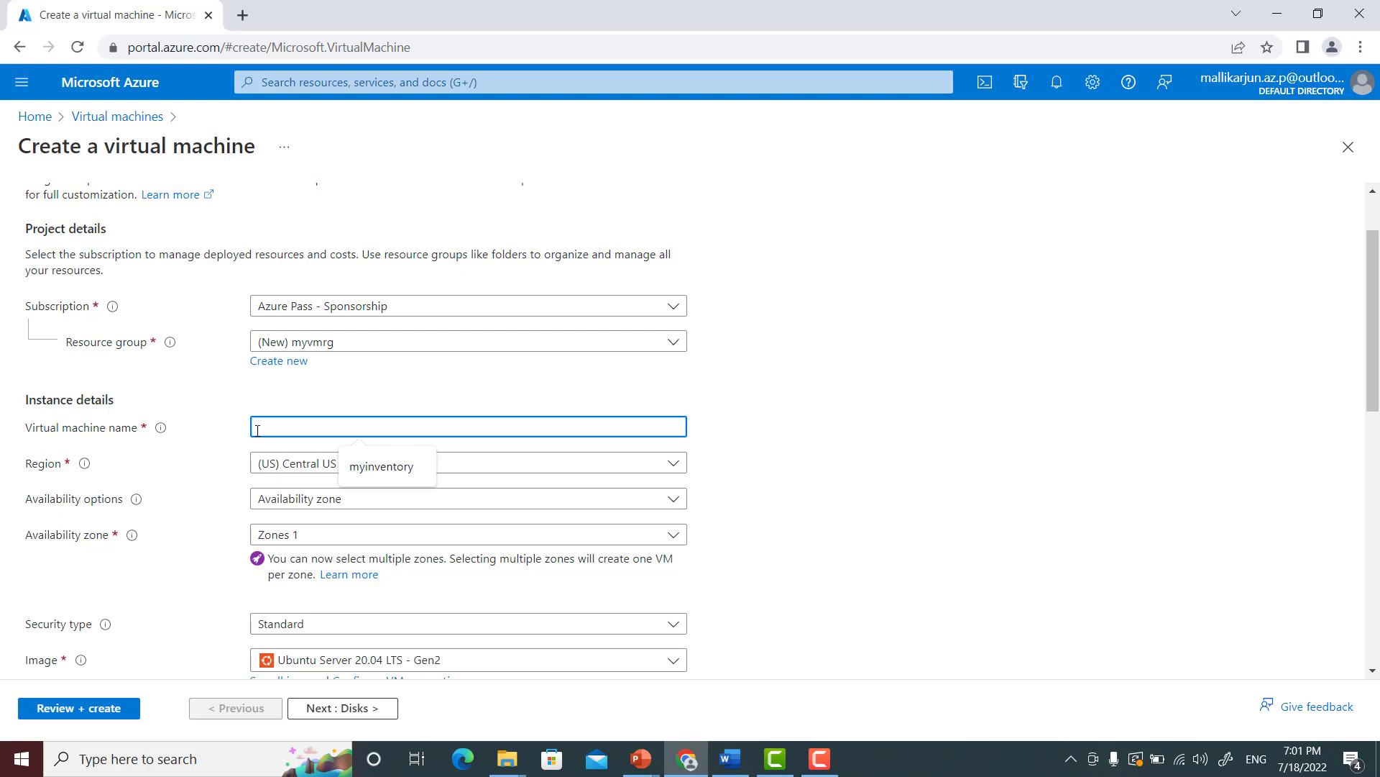
text(my)
text(vm)
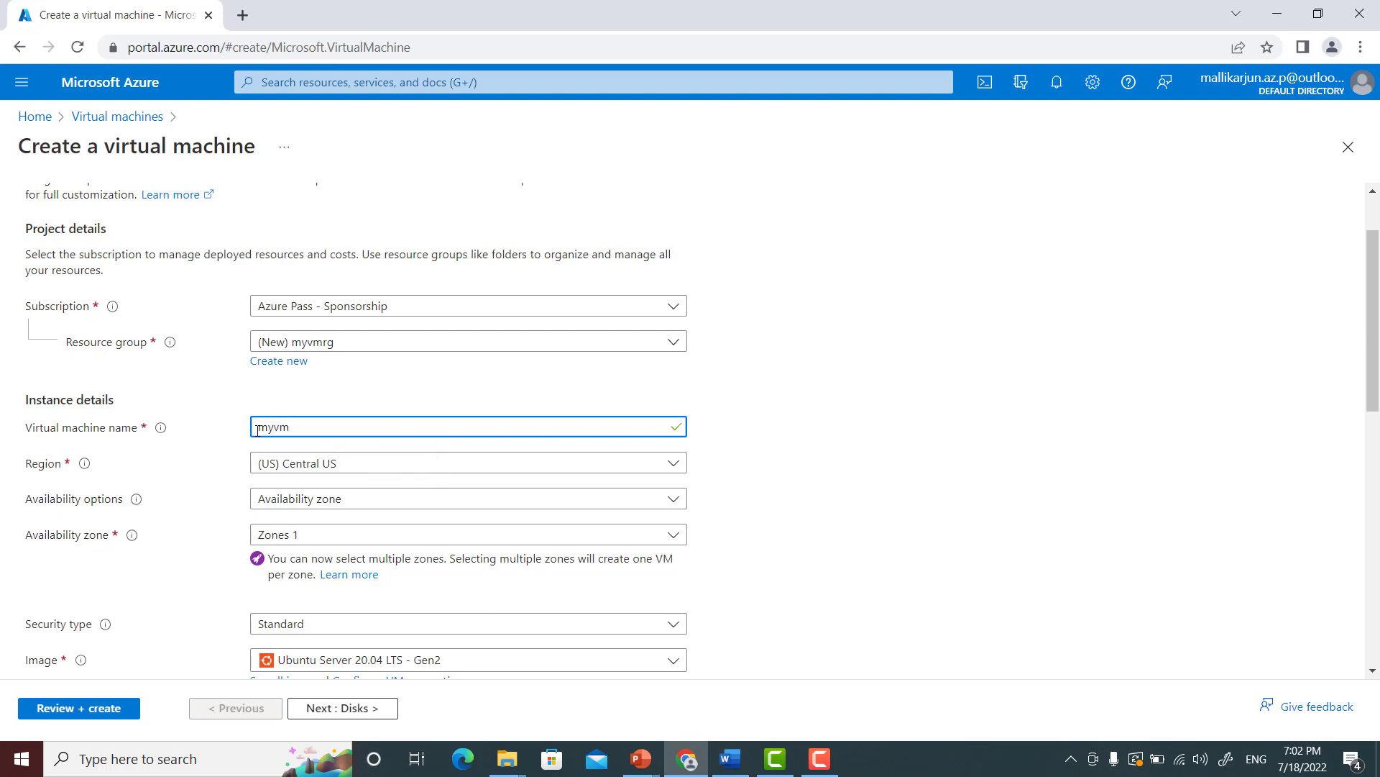
text(one)
scroll(779, 438, down, 1)
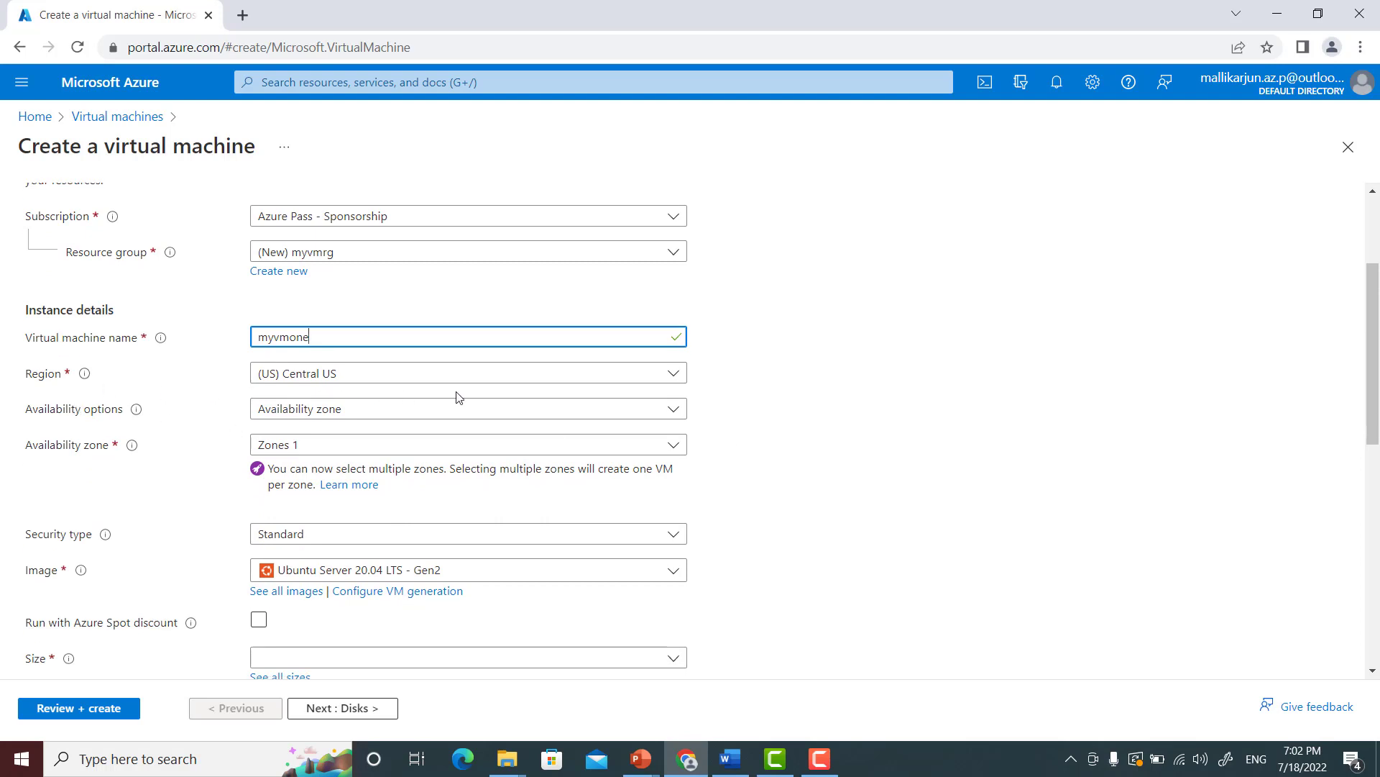
click(681, 382)
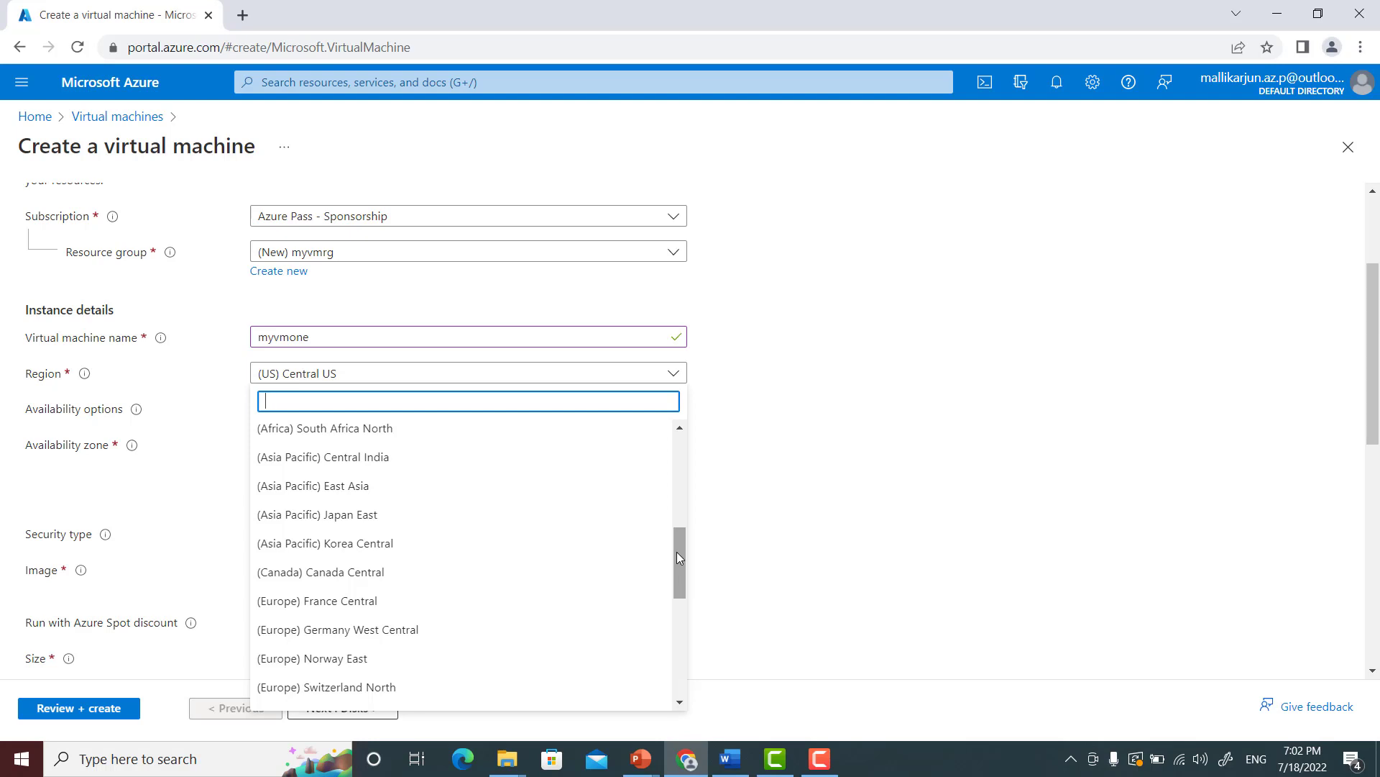
click(343, 383)
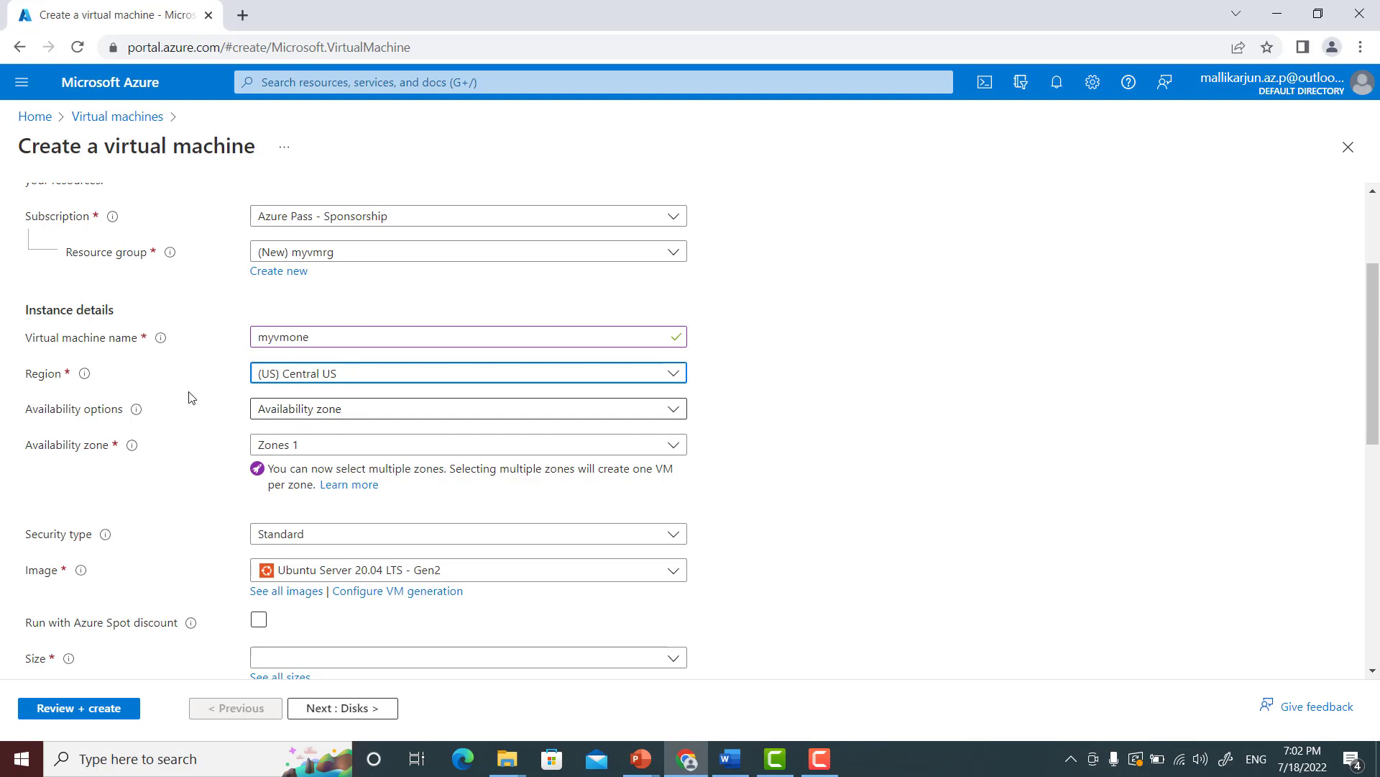
Set the availability option to No infrastructure redundancy required and keep the security type as Standard
click(671, 411)
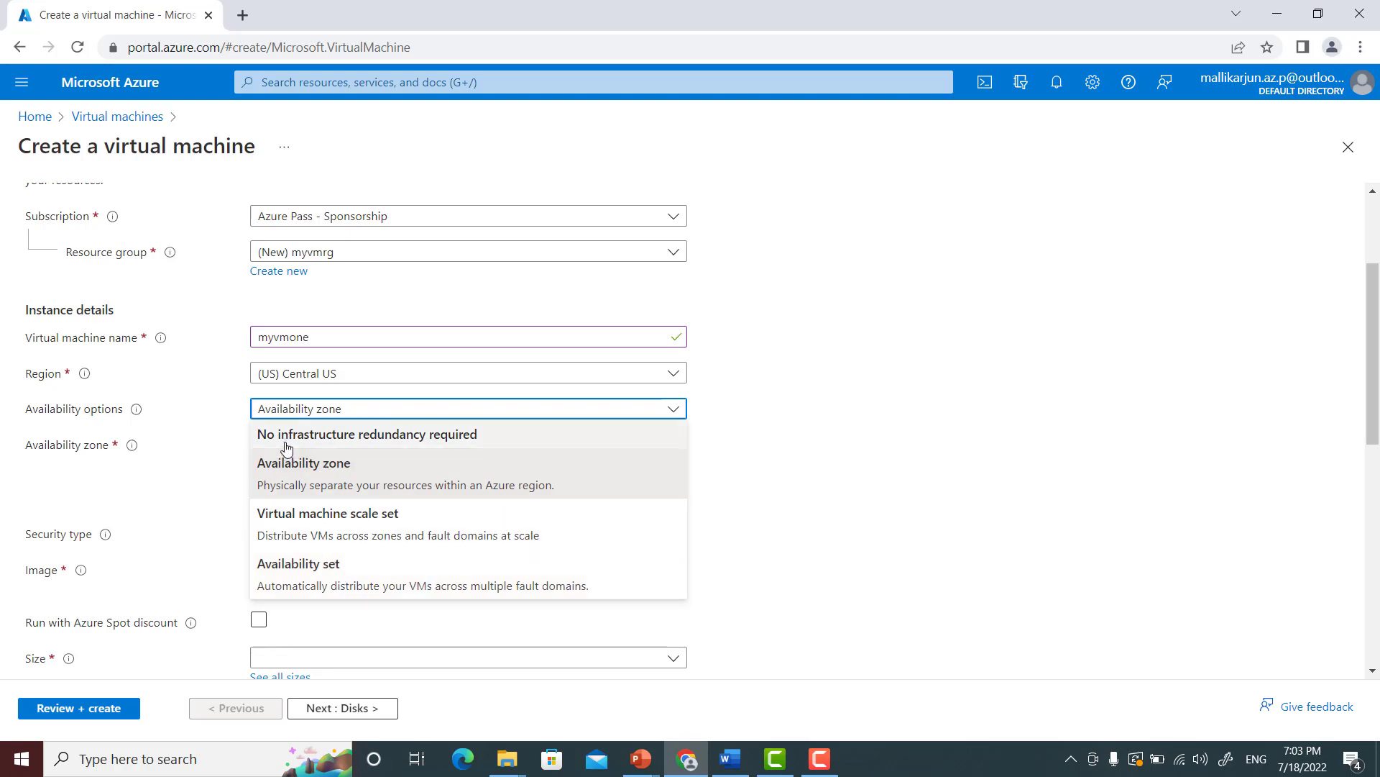
click(421, 435)
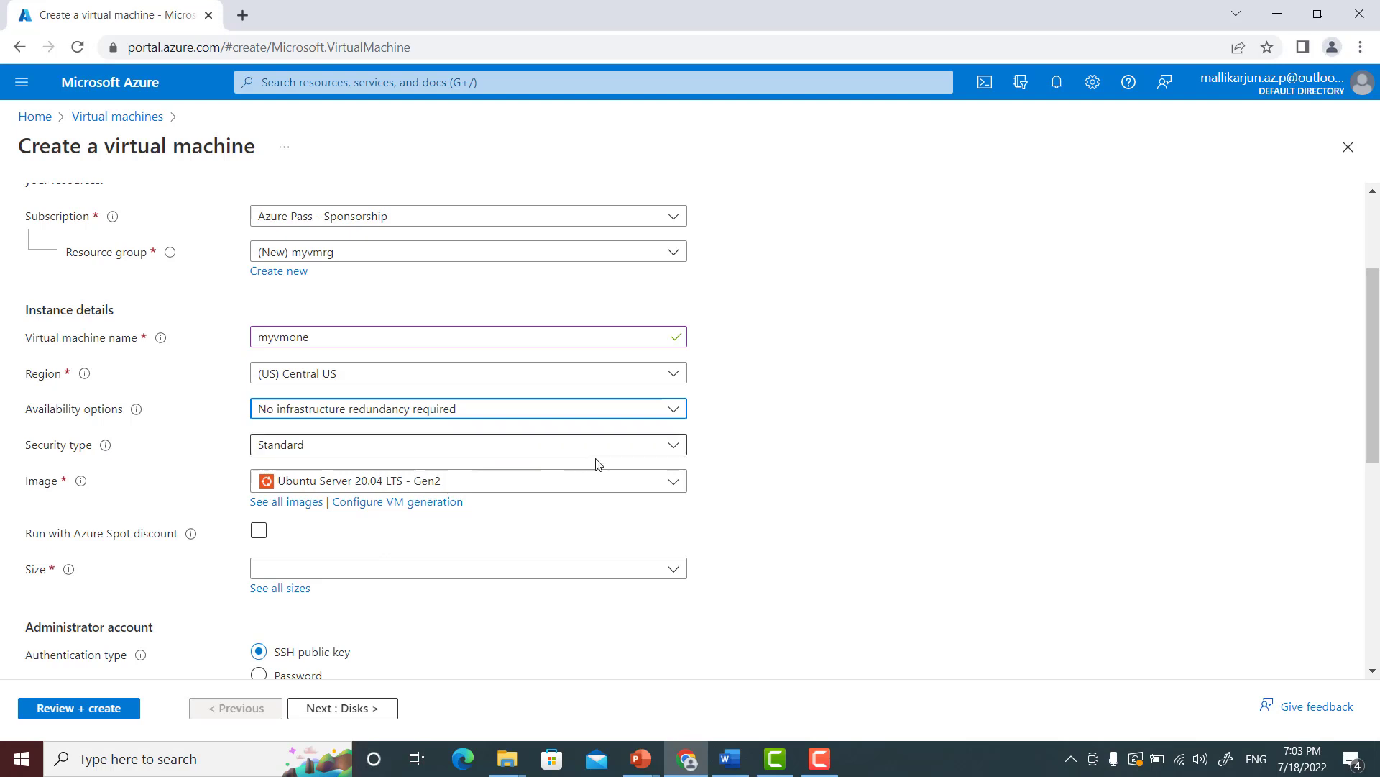
click(673, 453)
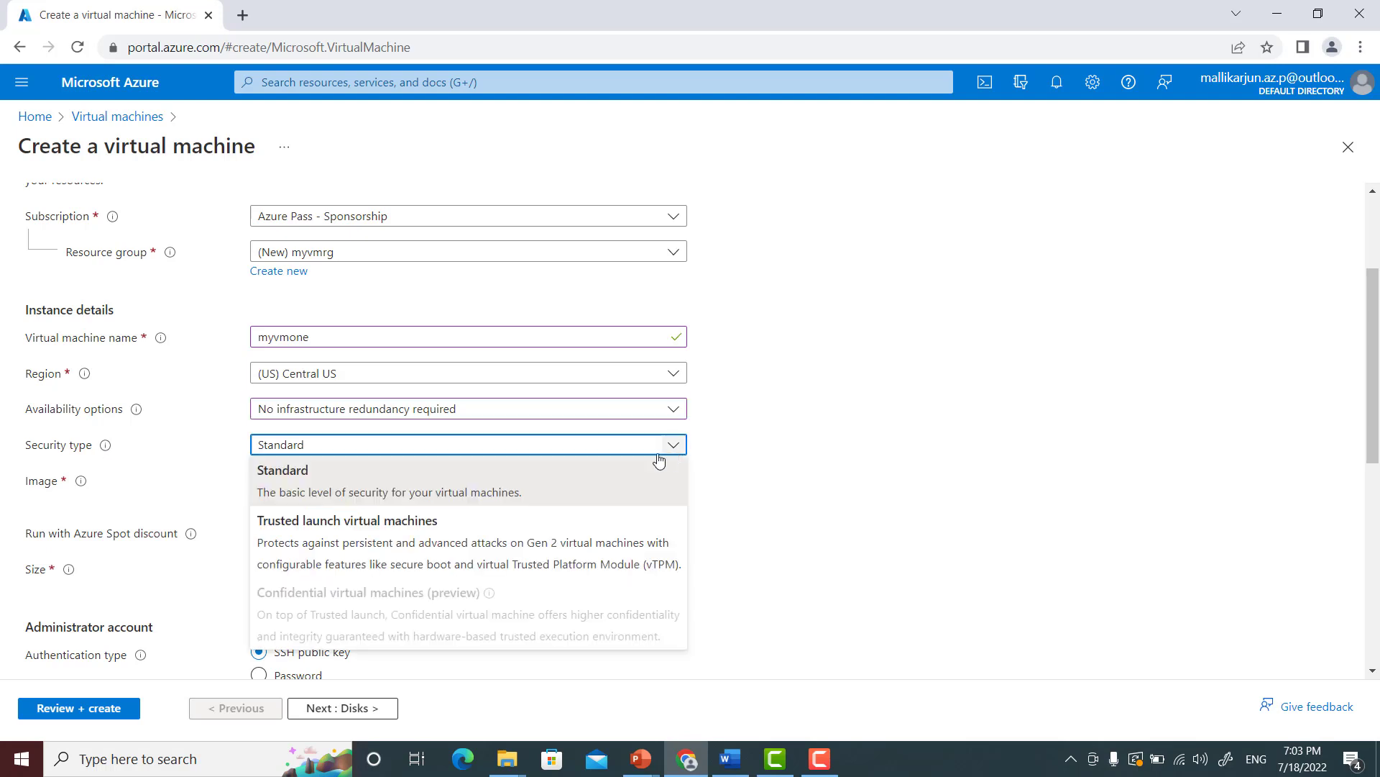
click(311, 489)
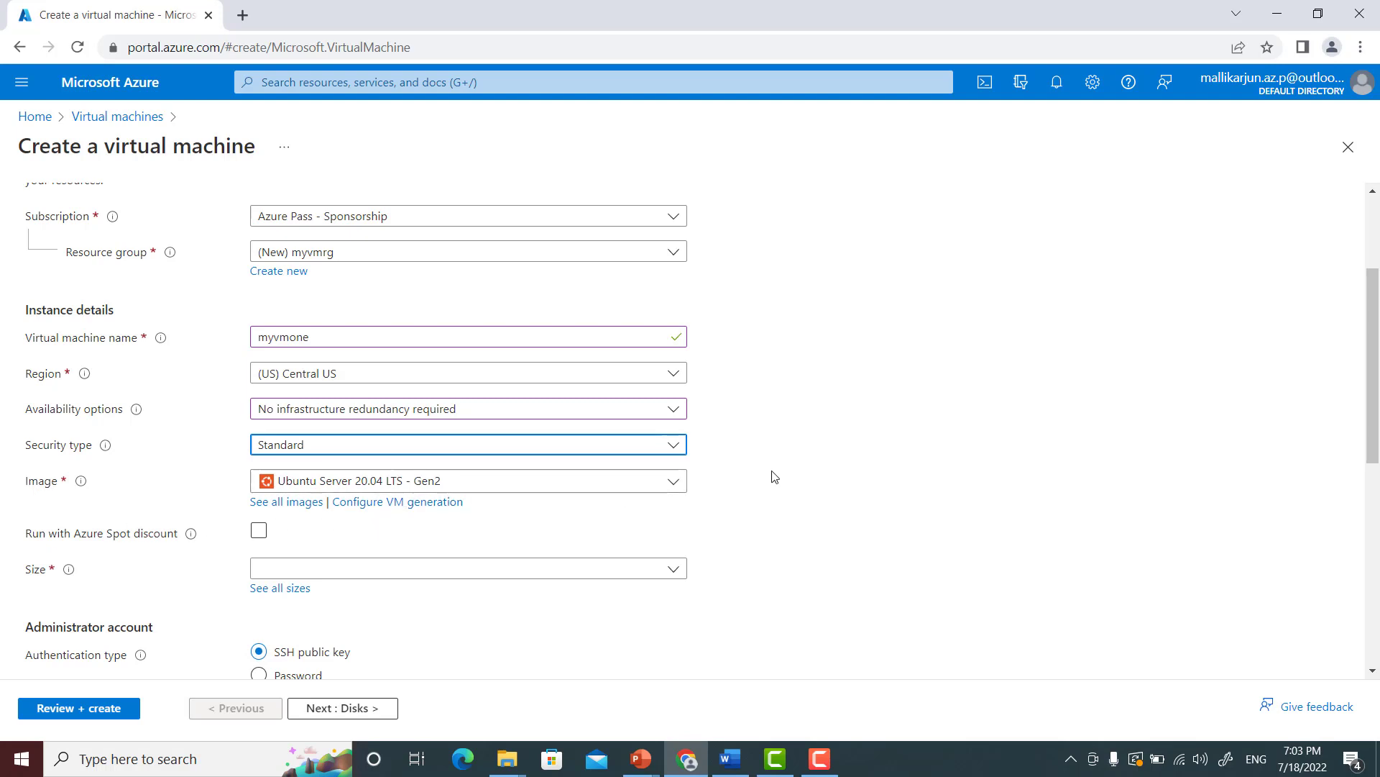
Select the Windows 10 Pro, version 21H2 - Gen2 image and check the sizes offered for it
scroll(770, 475, down, 1)
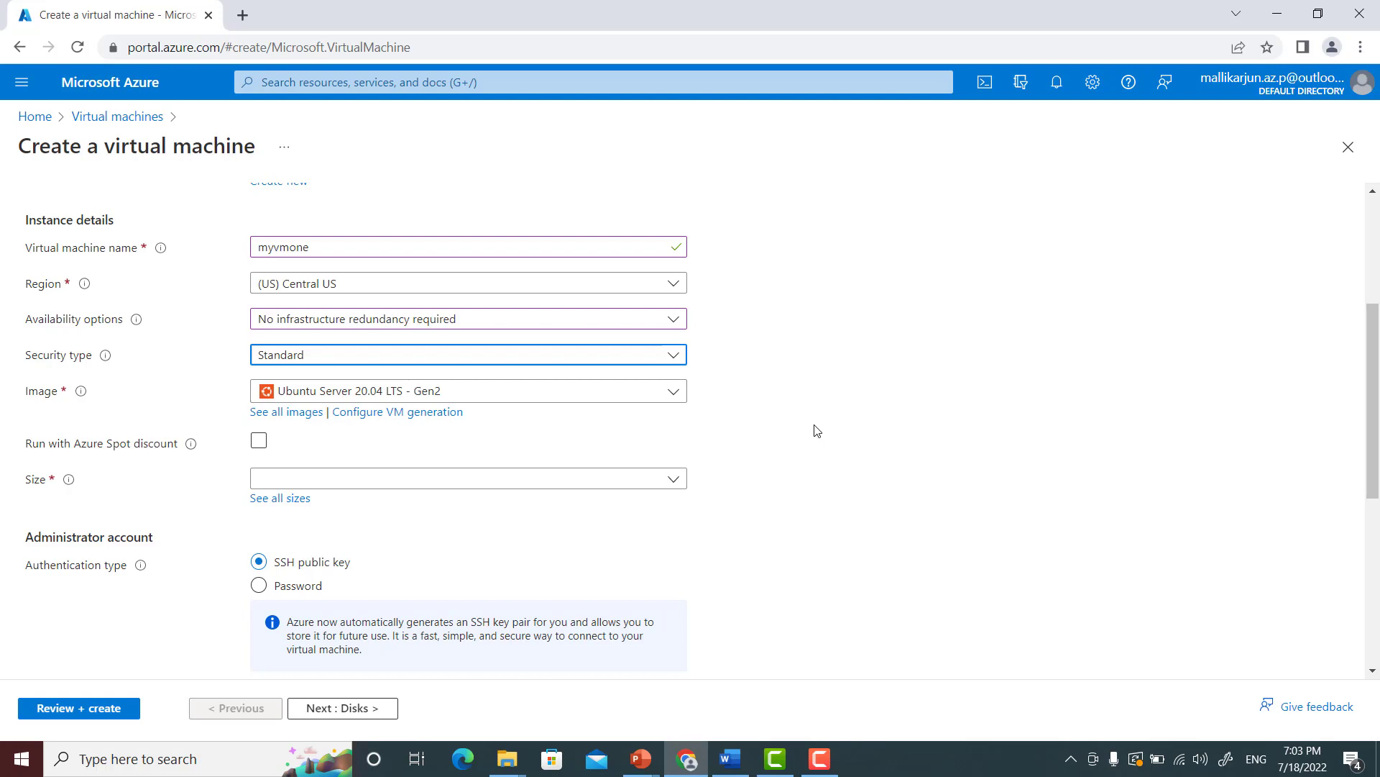
click(676, 395)
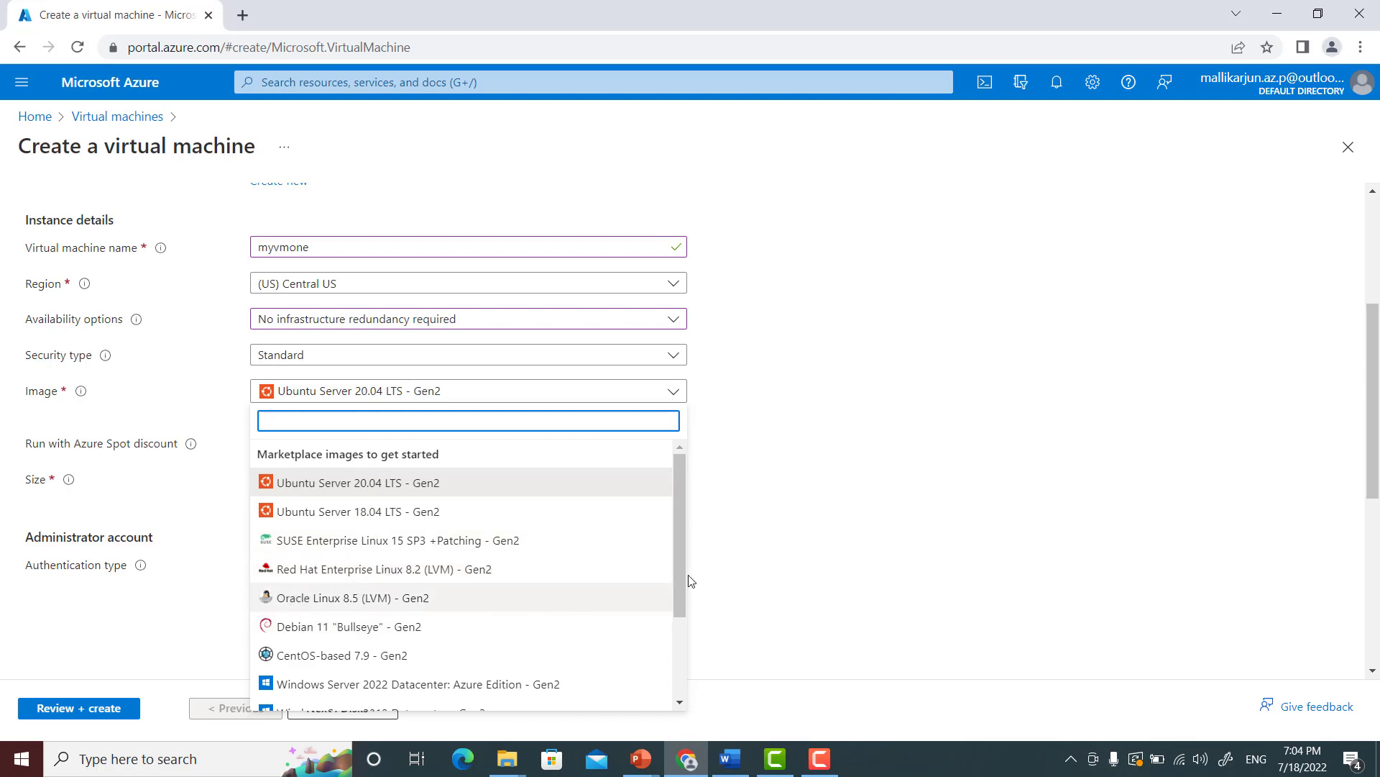
drag(680, 515, 670, 628)
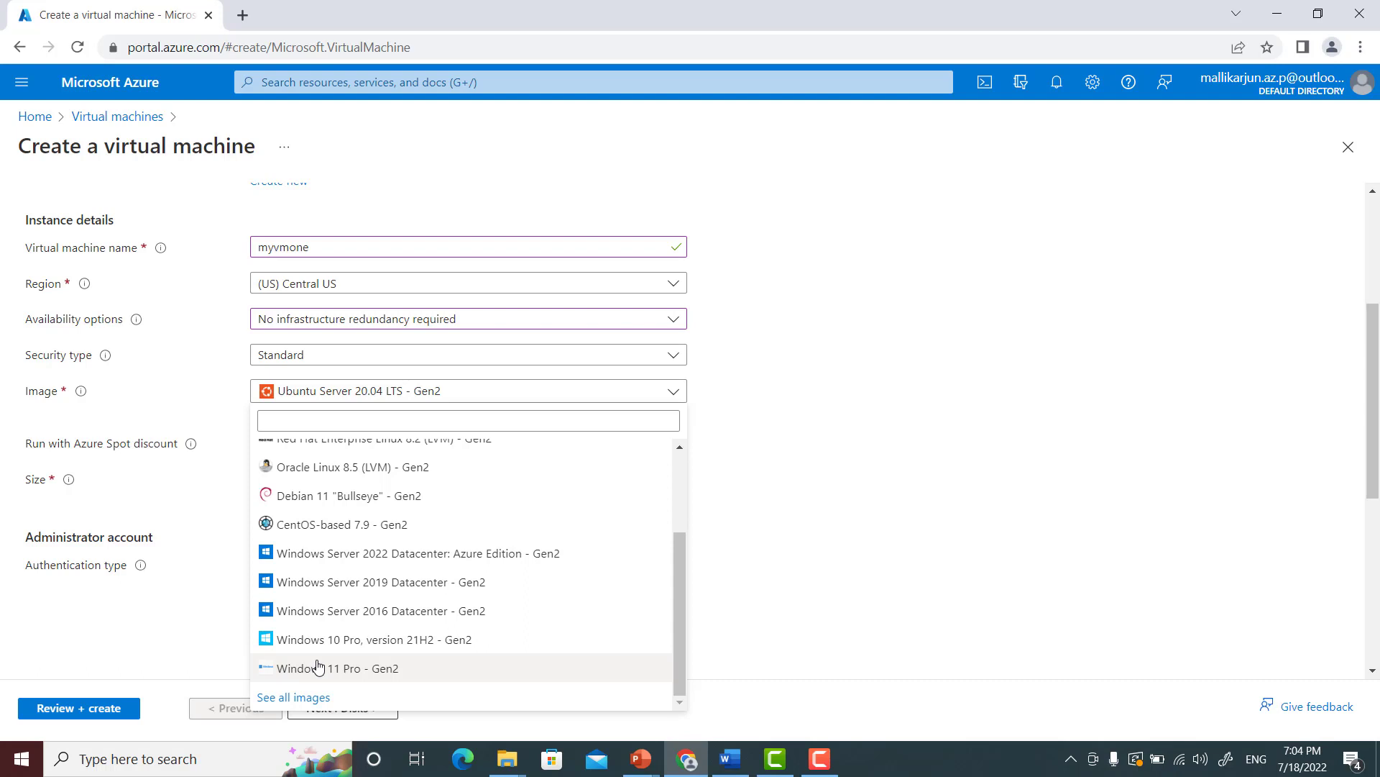
click(352, 639)
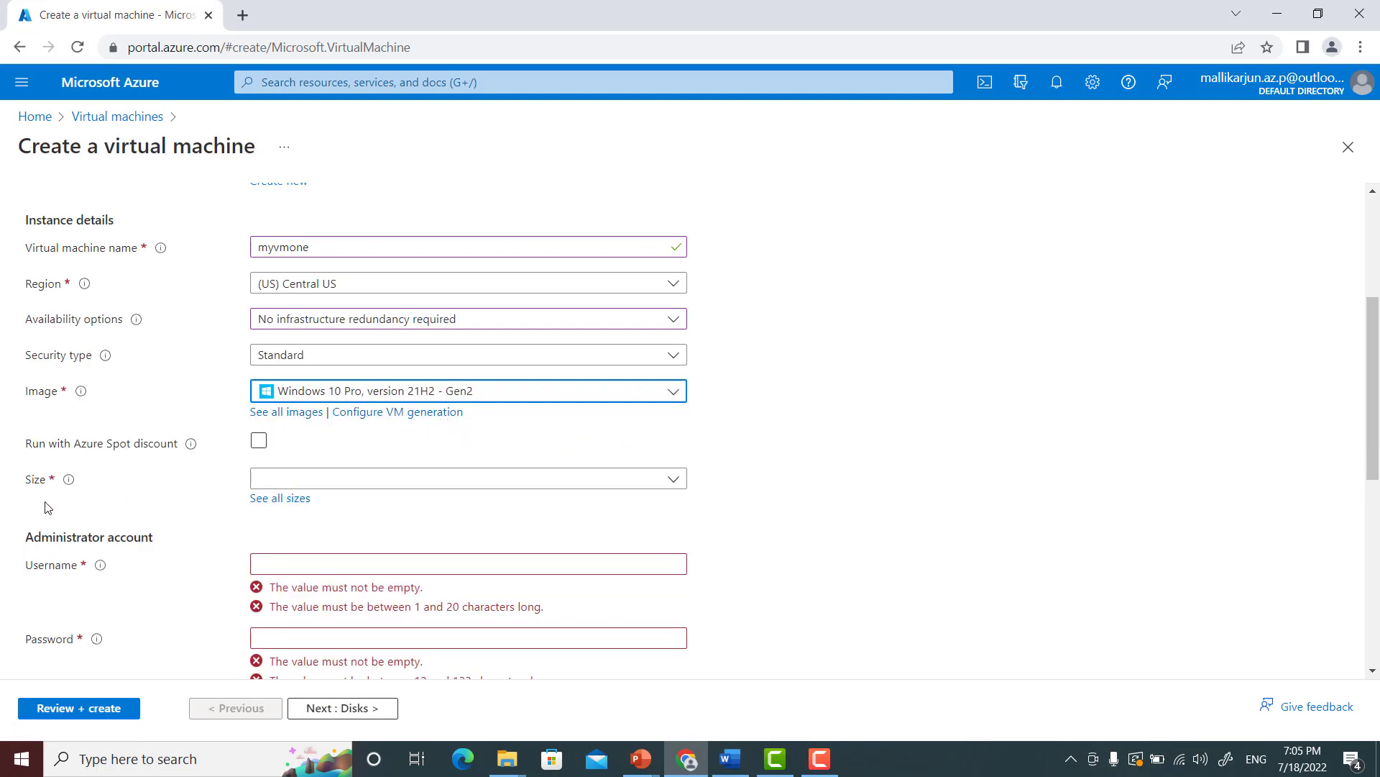
click(672, 482)
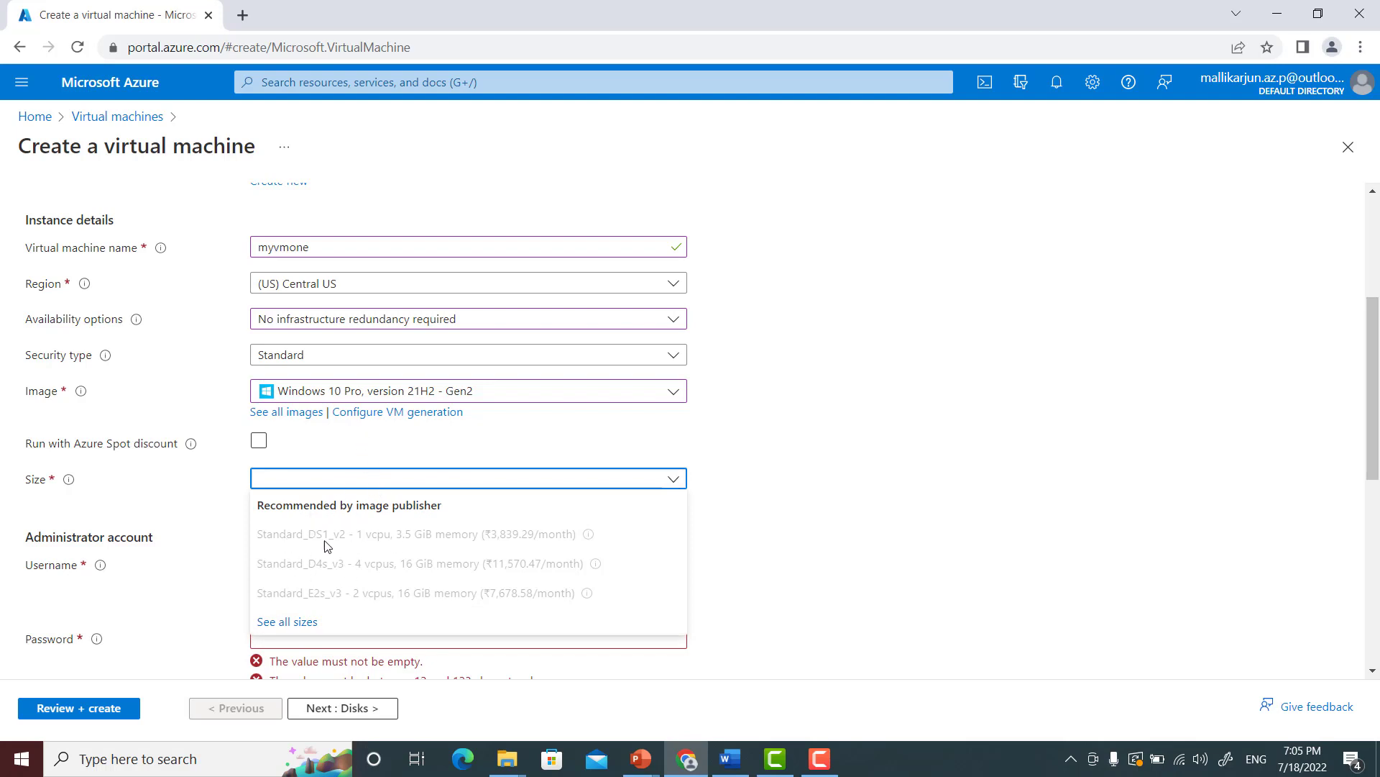
Change the image to Windows 11 Pro - Gen2 and choose the Standard_DS2 size with 2 vcpus and 7 GiB memory
click(673, 397)
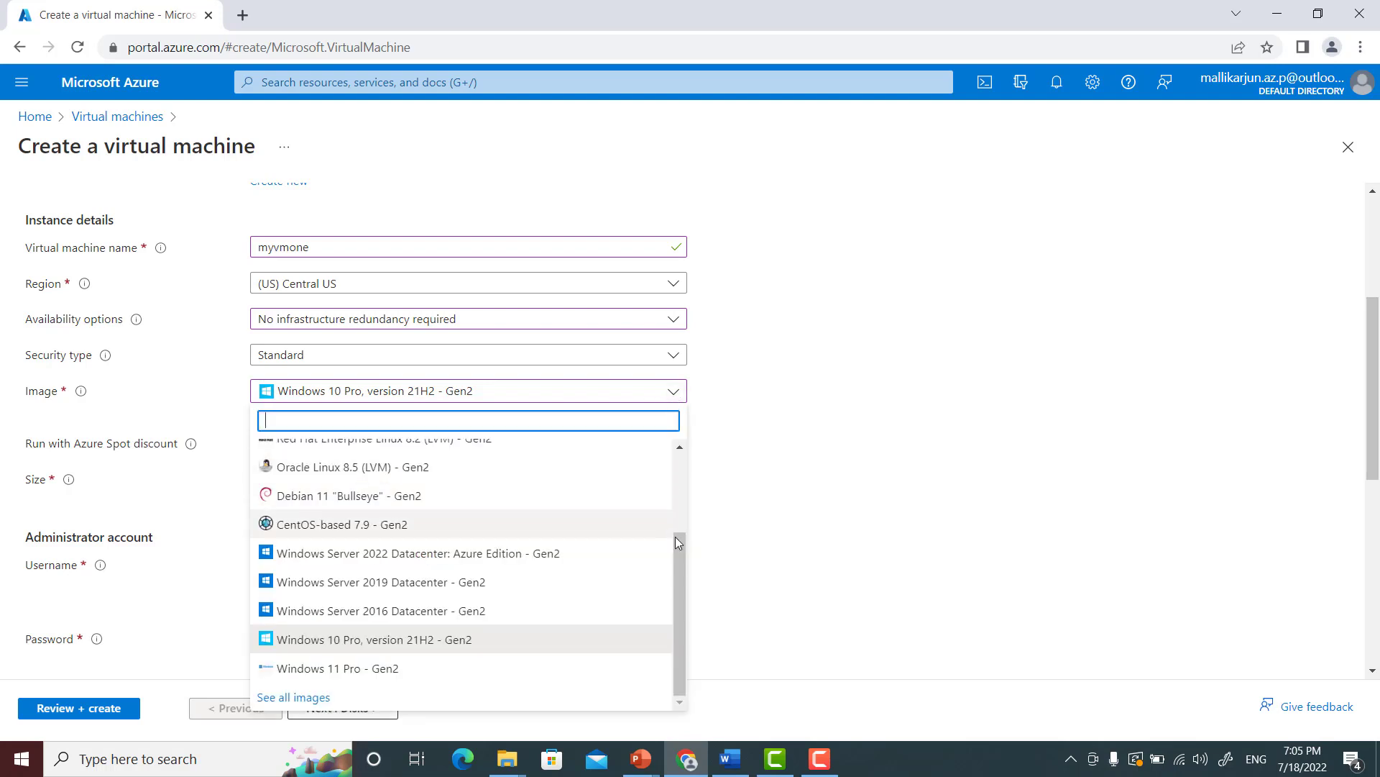
click(680, 601)
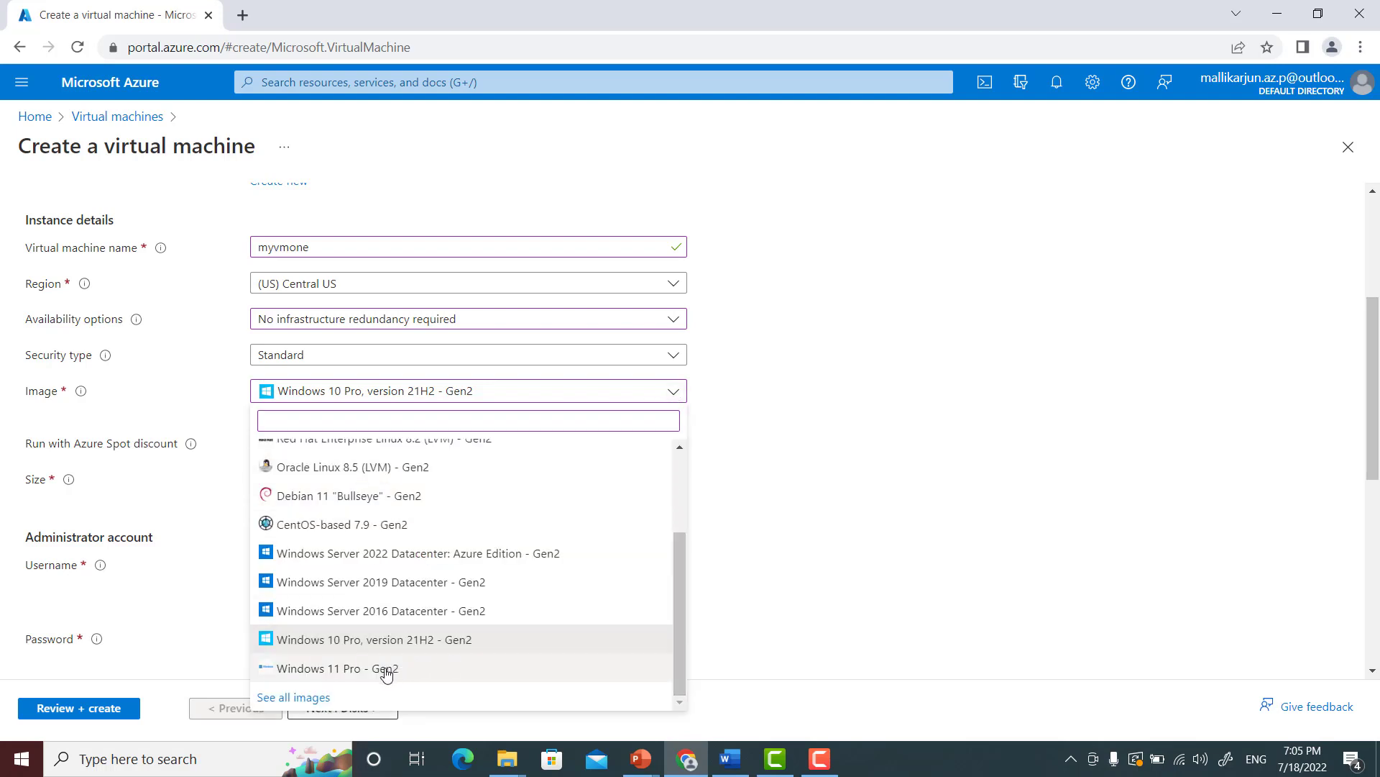
click(355, 669)
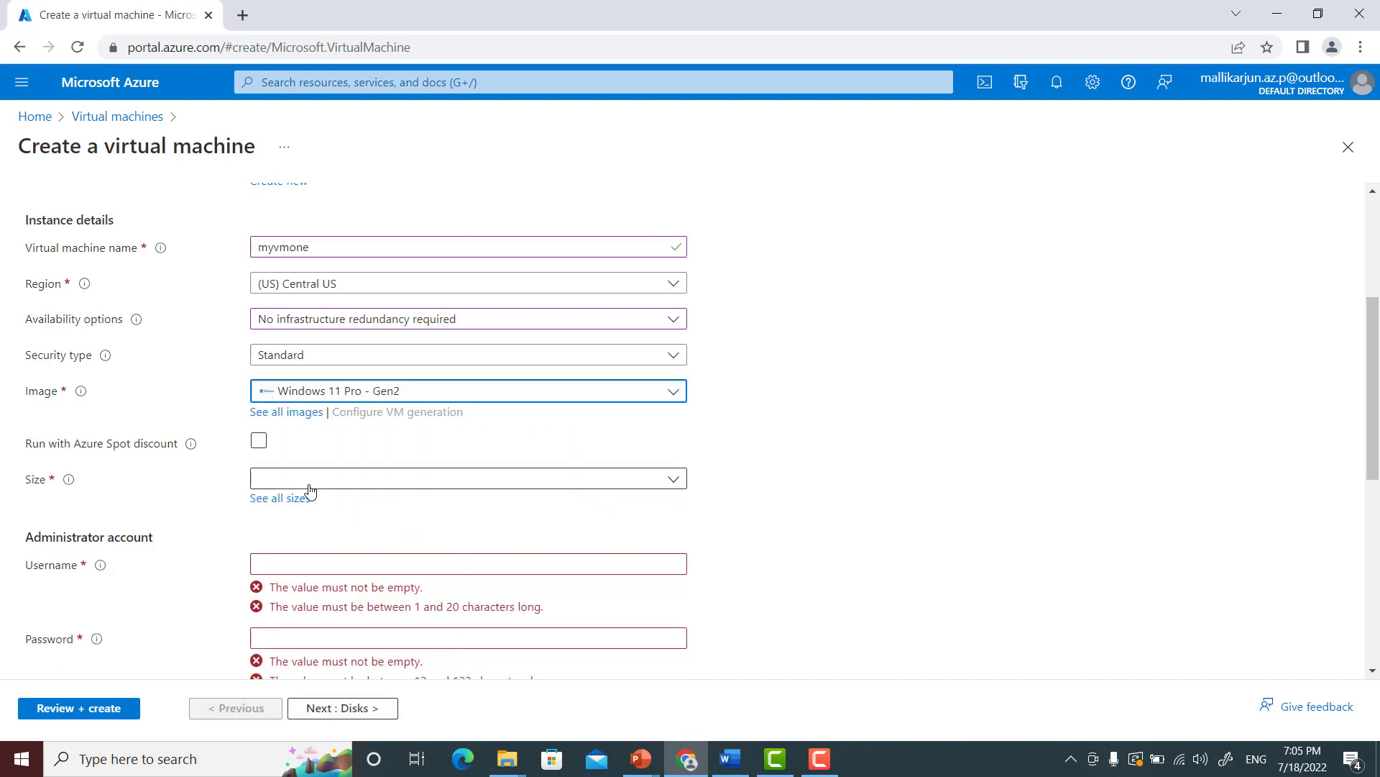
click(673, 480)
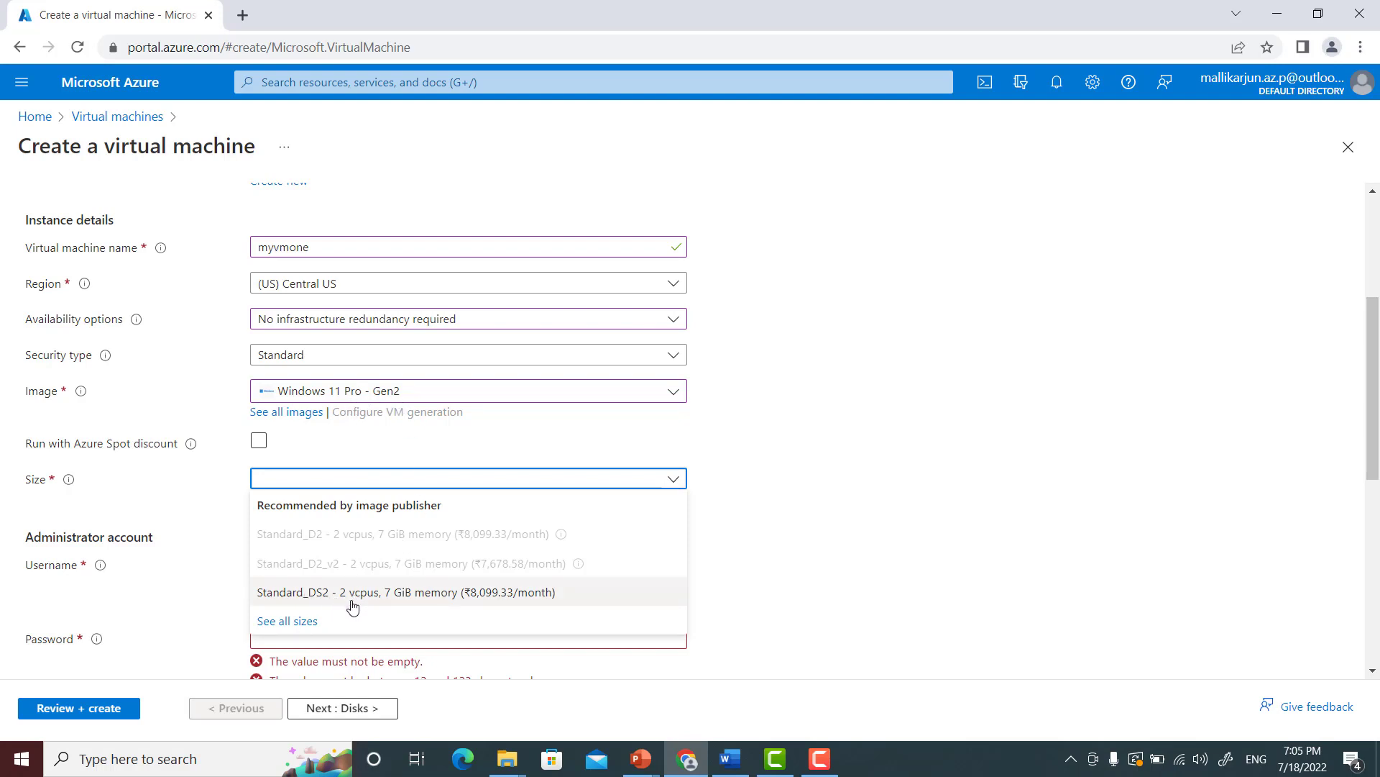
click(420, 599)
Fill in the administrator account with the username userone, the account password and its confirmation
scroll(373, 557, down, 3)
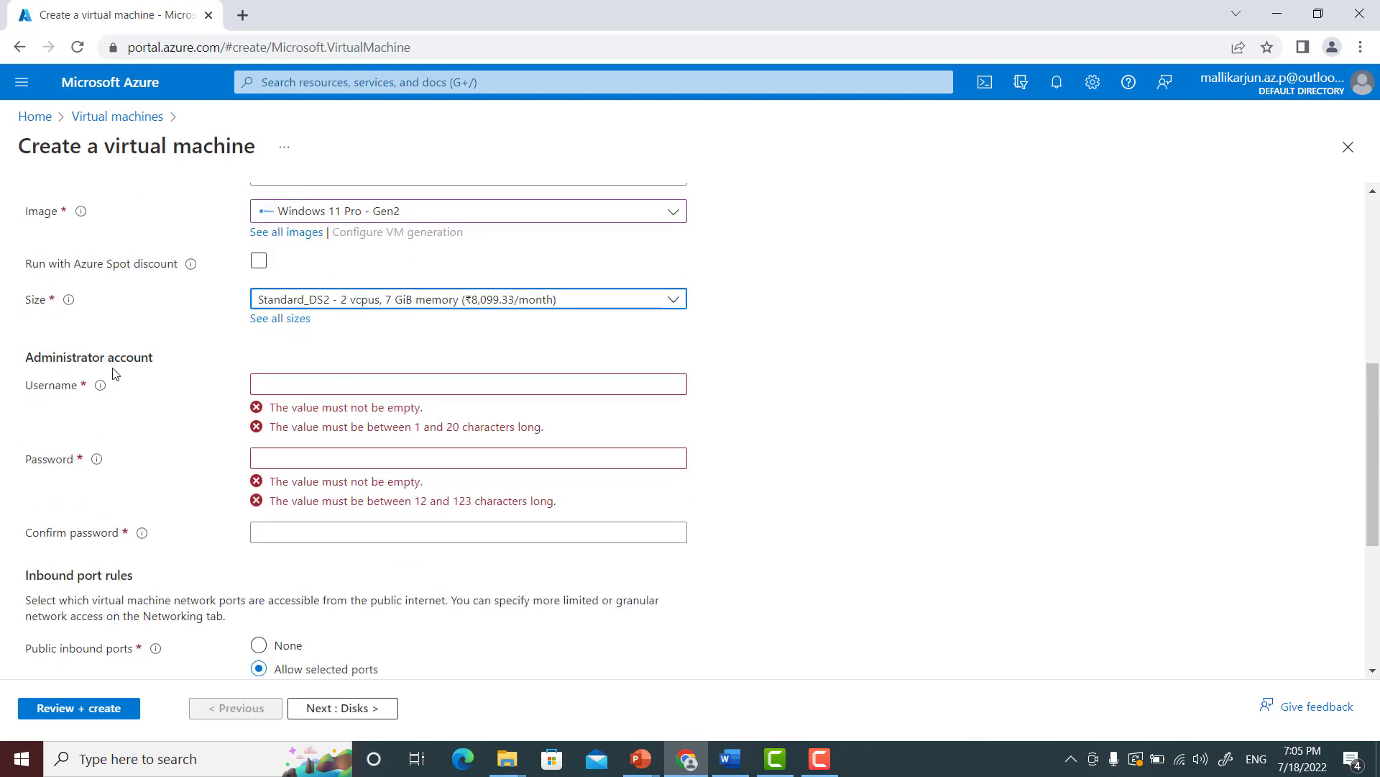
click(266, 384)
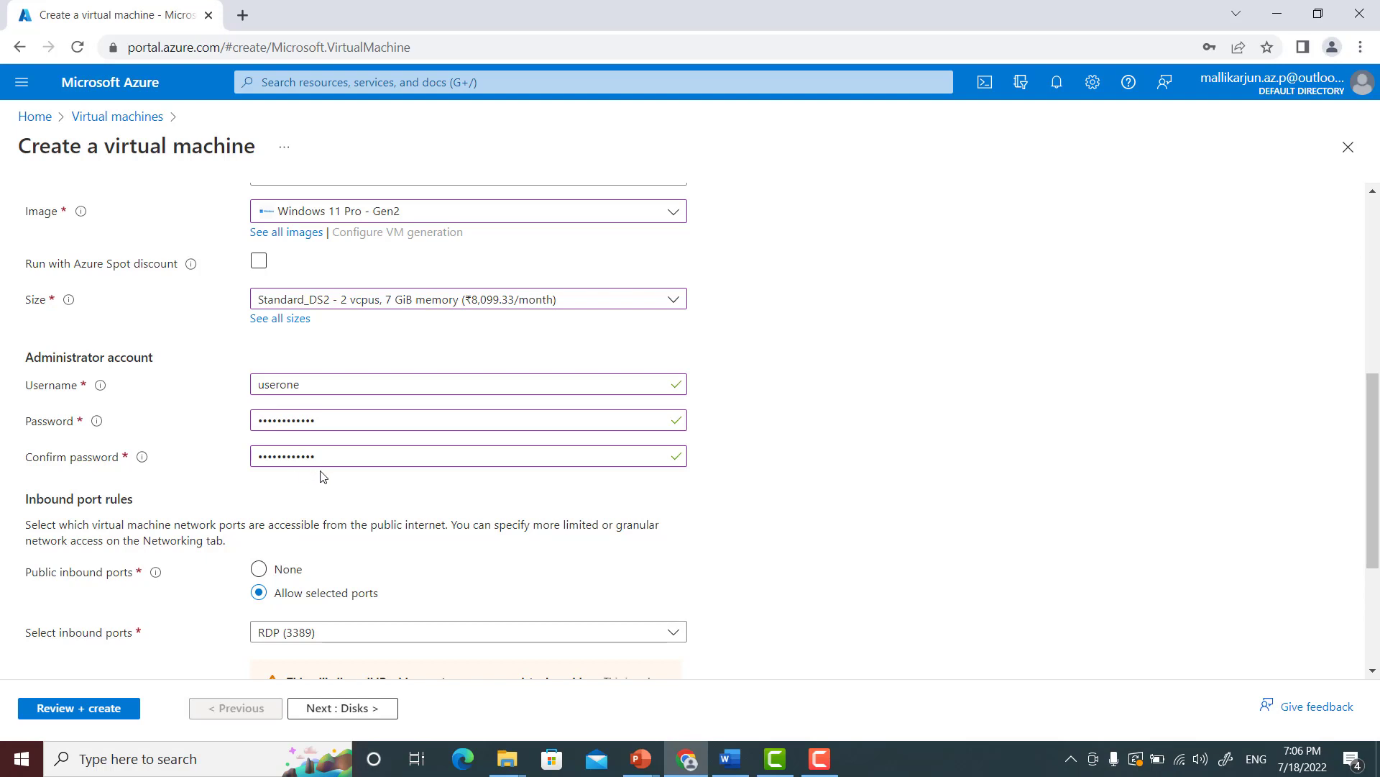
Add HTTP (80) to the allowed public inbound ports alongside RDP (3389)
scroll(416, 512, down, 3)
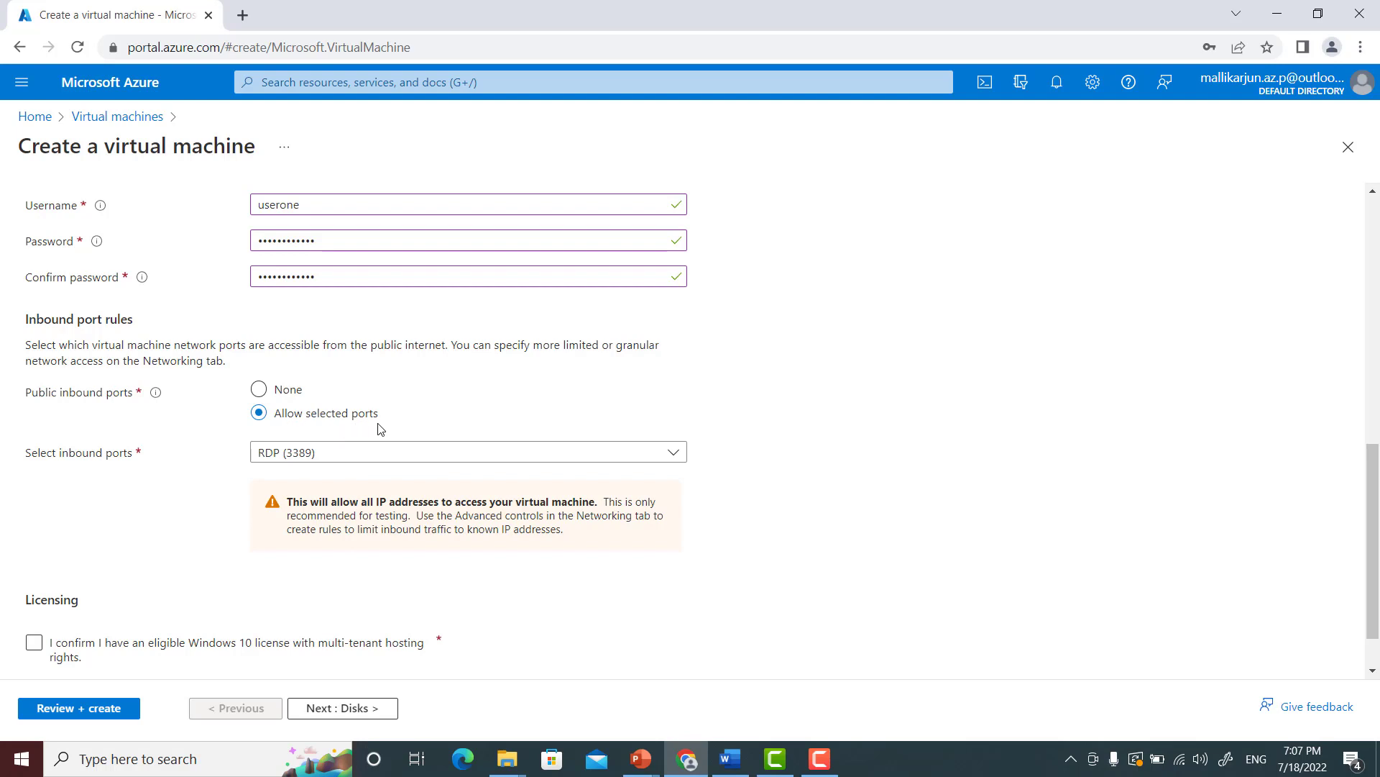
scroll(167, 480, down, 1)
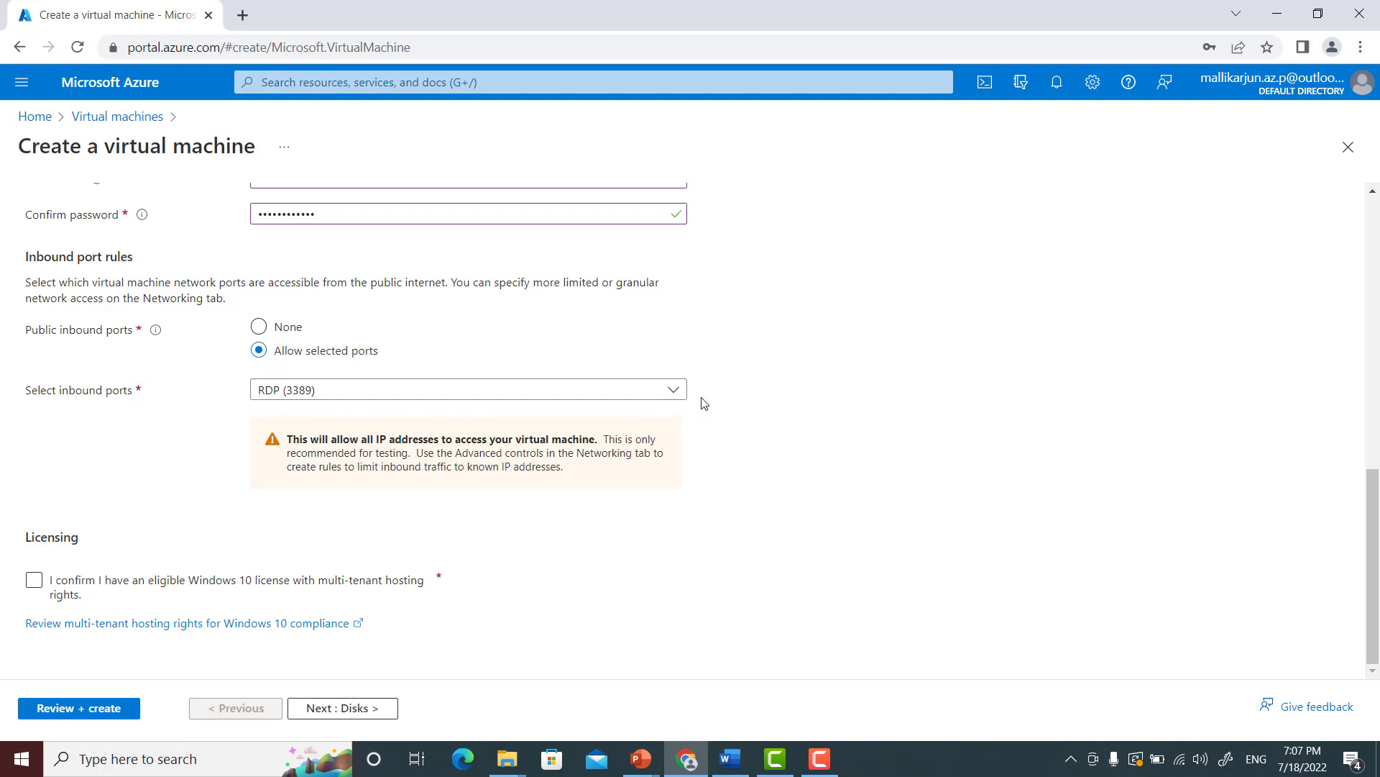
click(676, 395)
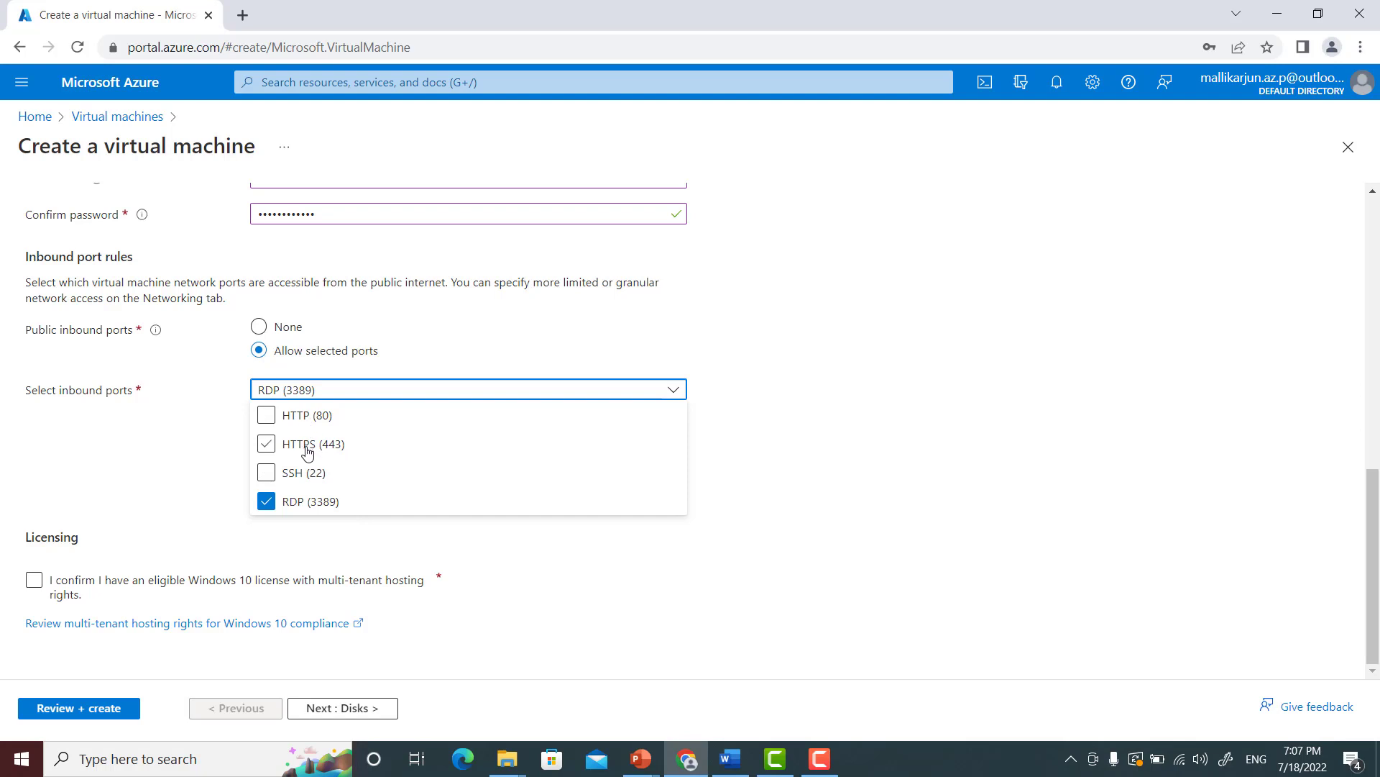
click(269, 421)
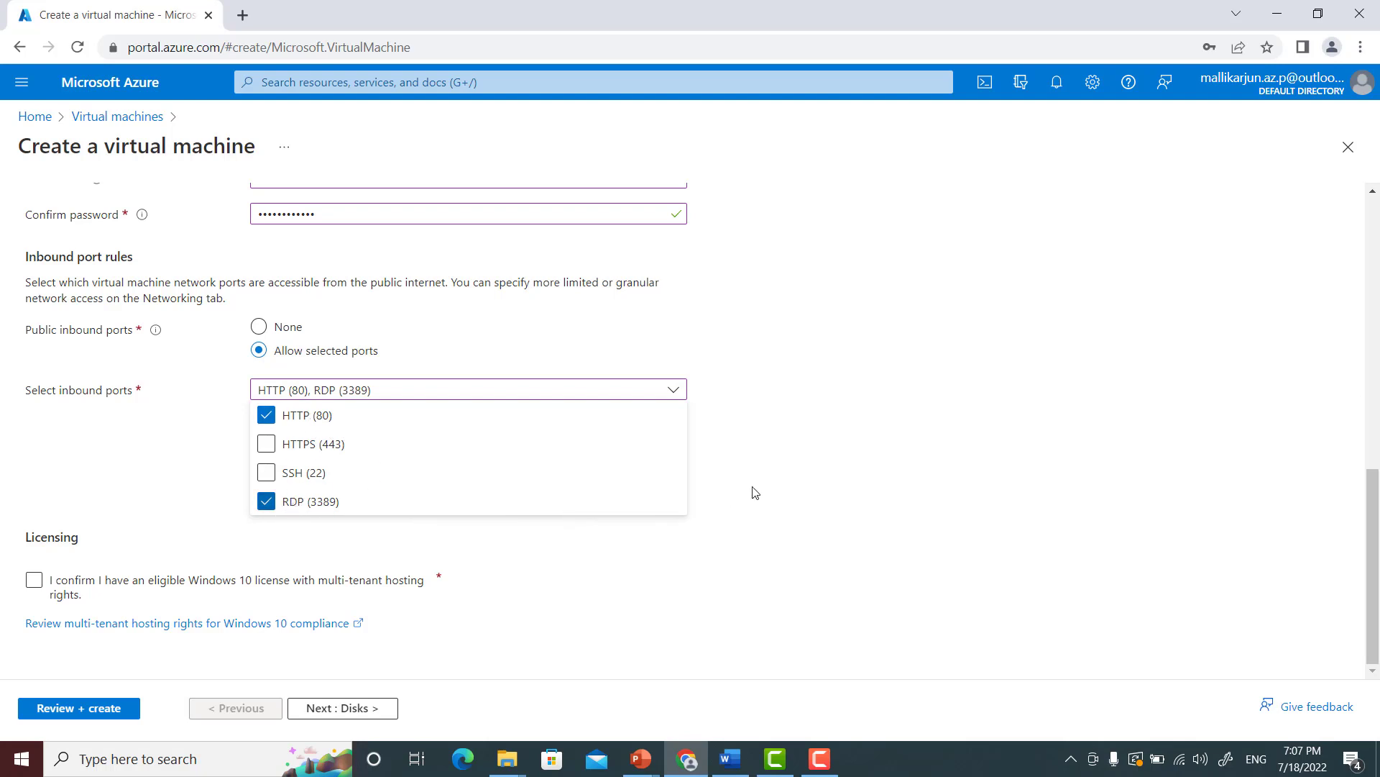
Proceed from the basic settings to the disk settings and close the browser's save-password prompt
click(776, 486)
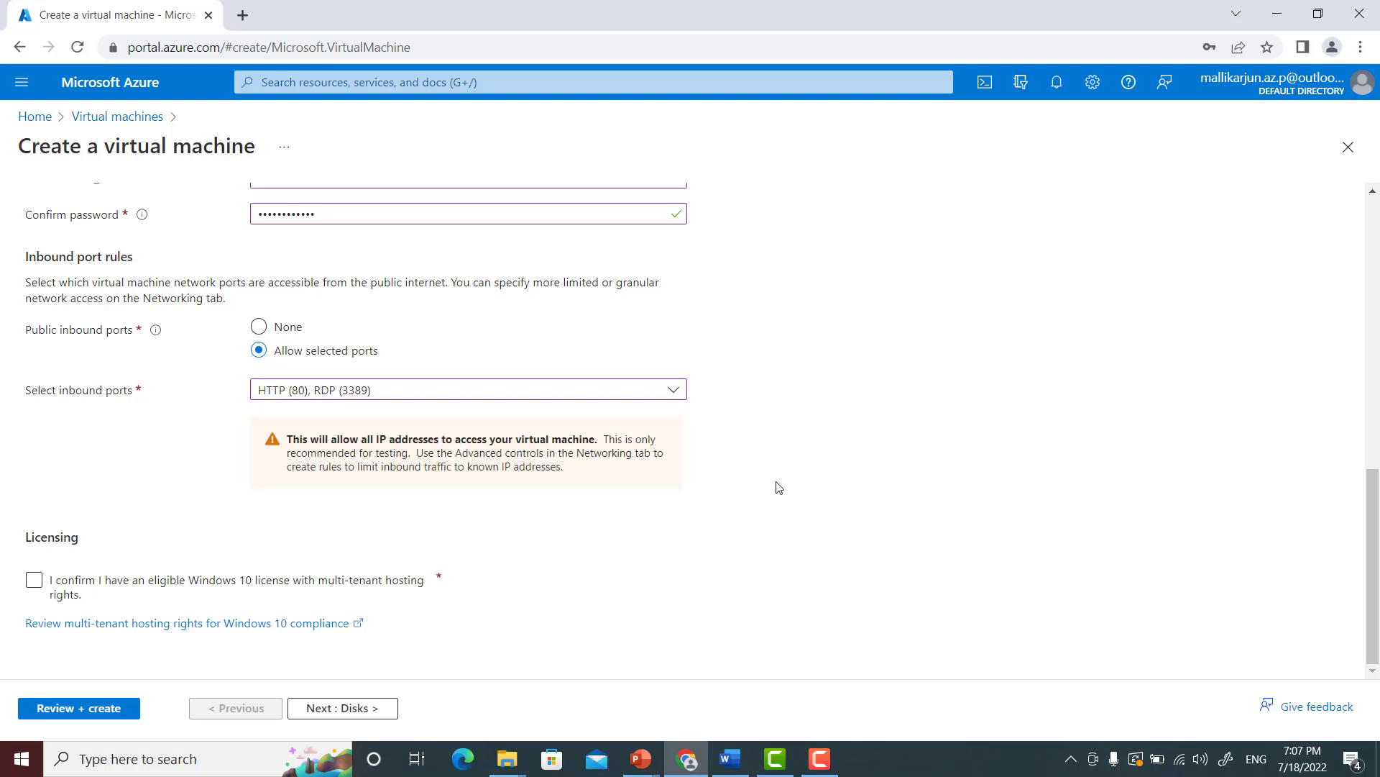
click(330, 710)
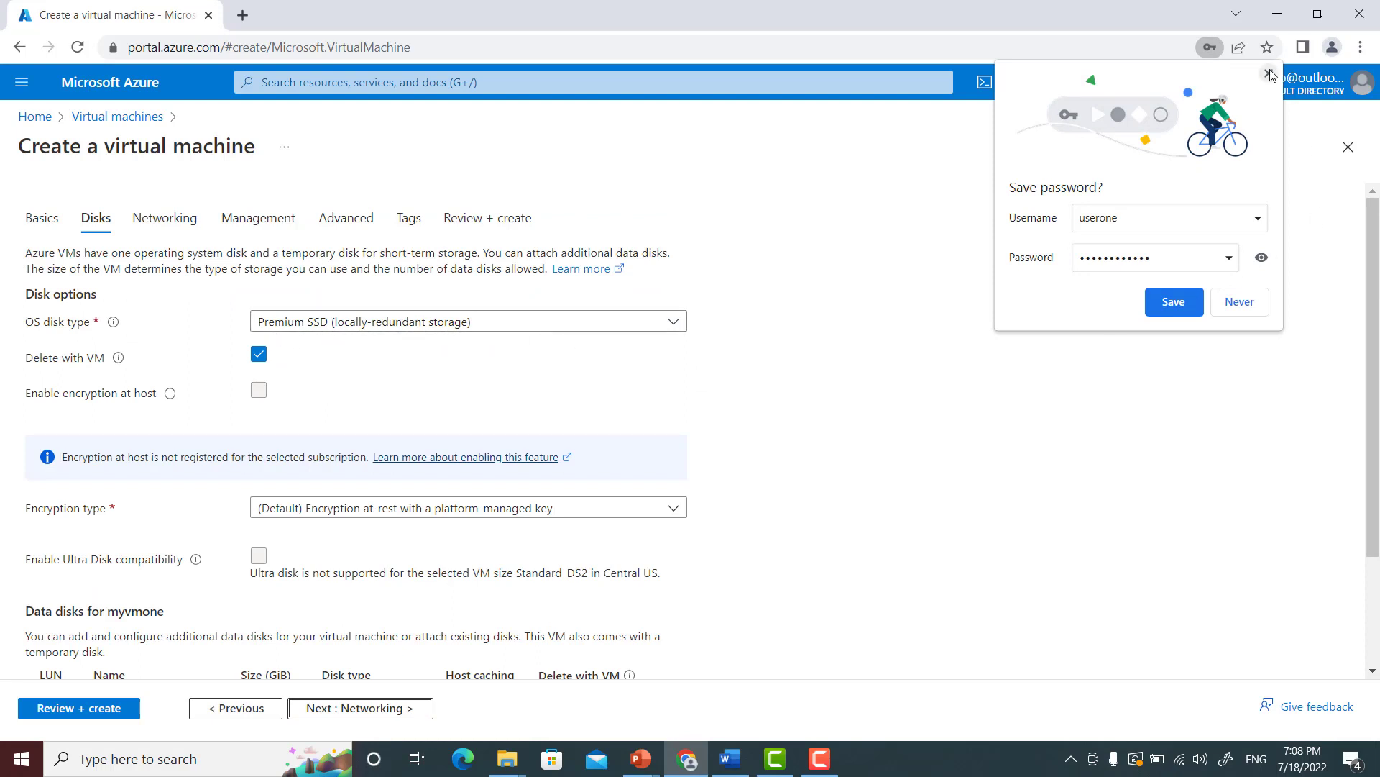
click(1173, 301)
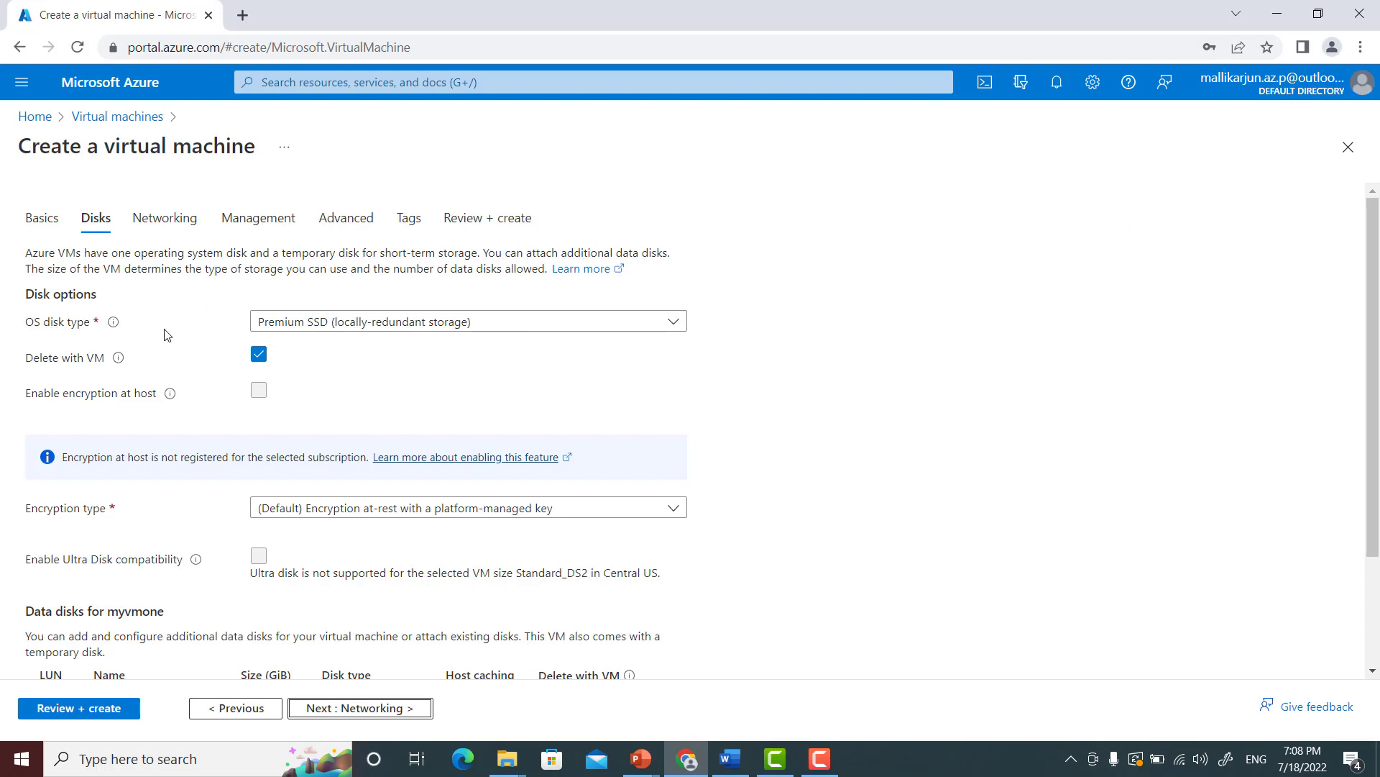
Choose Premium SSD with locally-redundant storage as the OS disk type and check the remaining encryption and data disk options
click(674, 327)
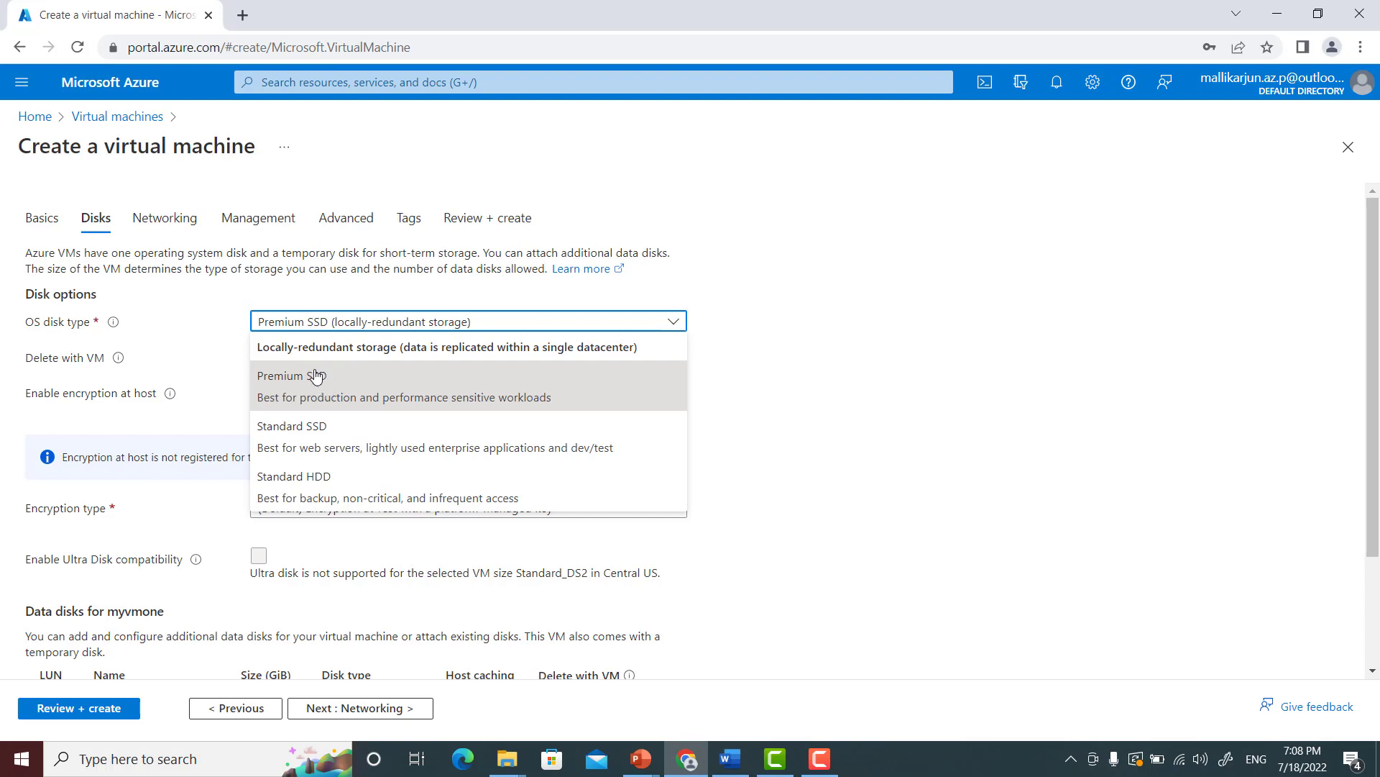
click(350, 393)
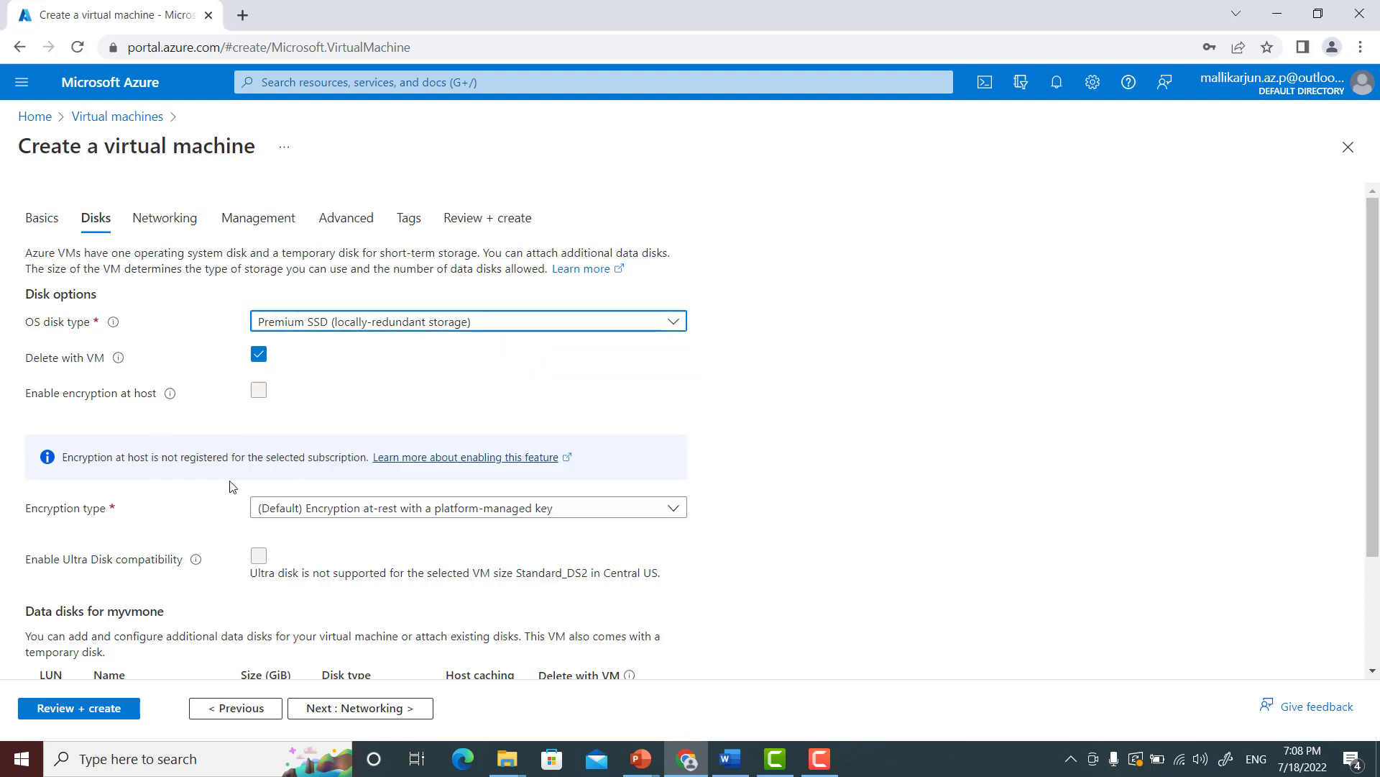
scroll(276, 449, down, 2)
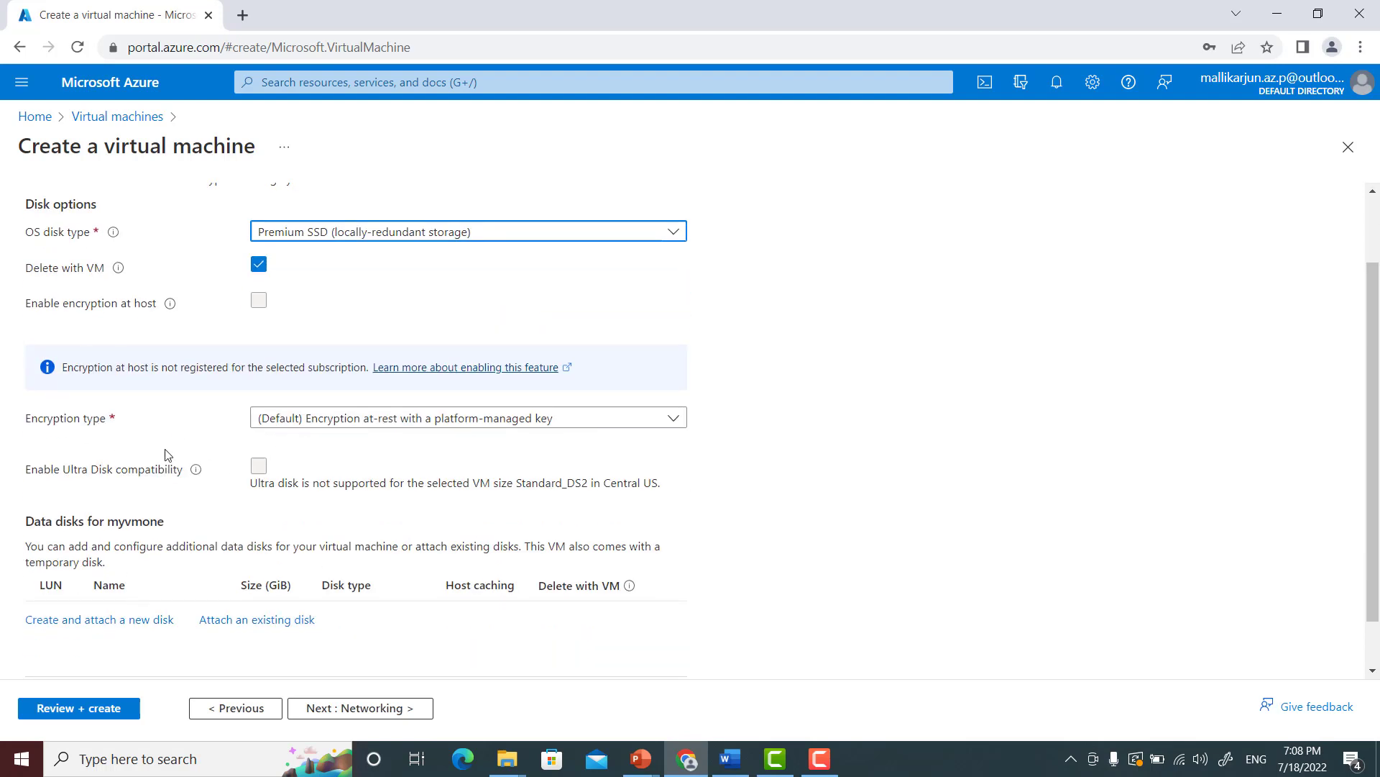
scroll(168, 455, down, 1)
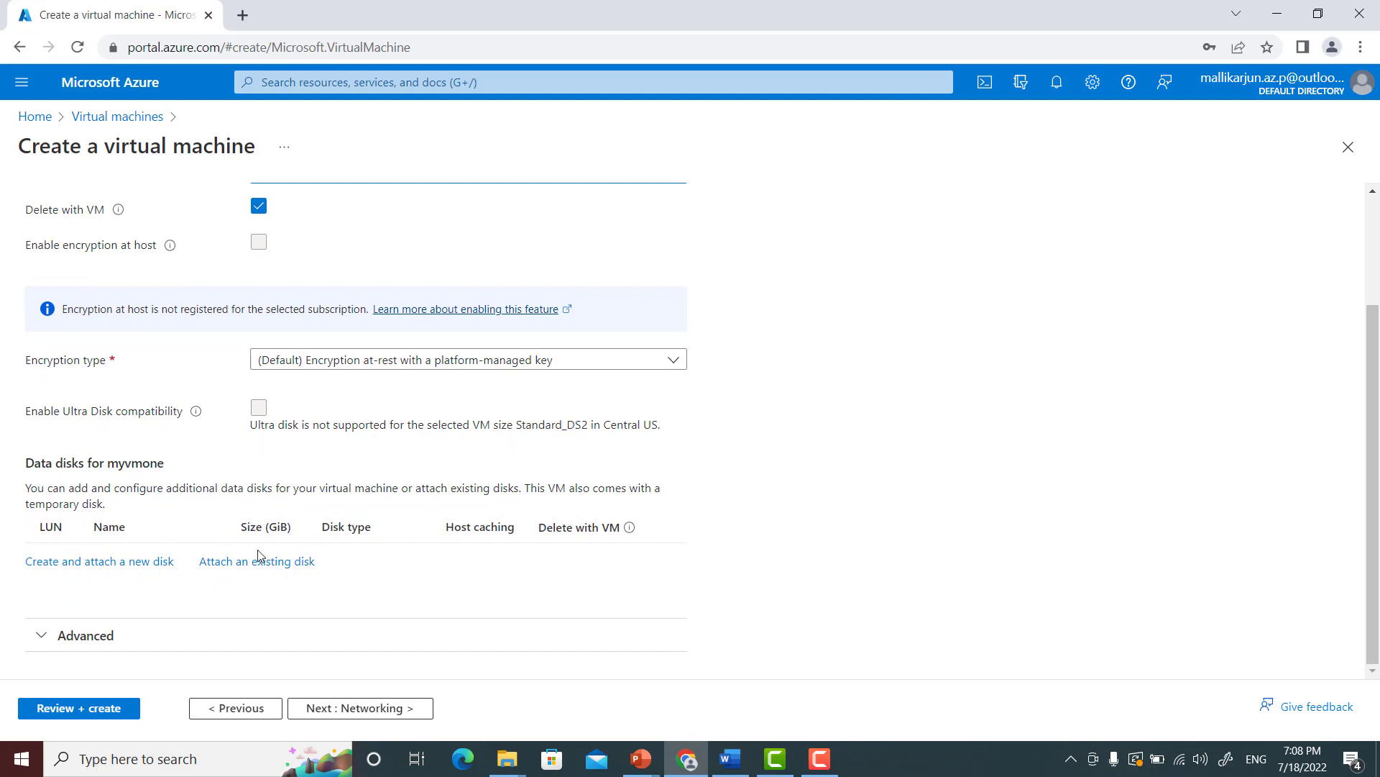
Proceed to the networking settings and examine the virtual network, subnet, public IP, security group, inbound ports and load balancing options
click(341, 708)
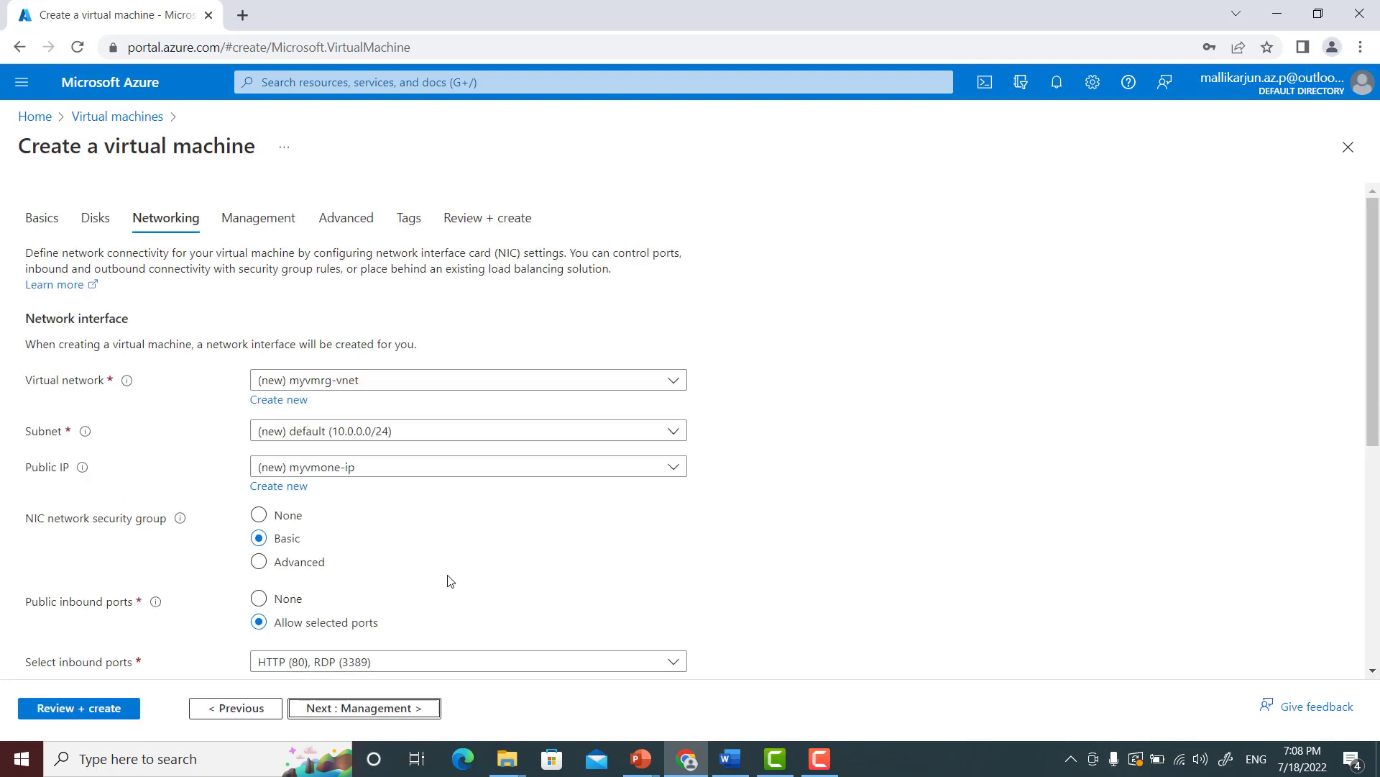
scroll(435, 408, down, 1)
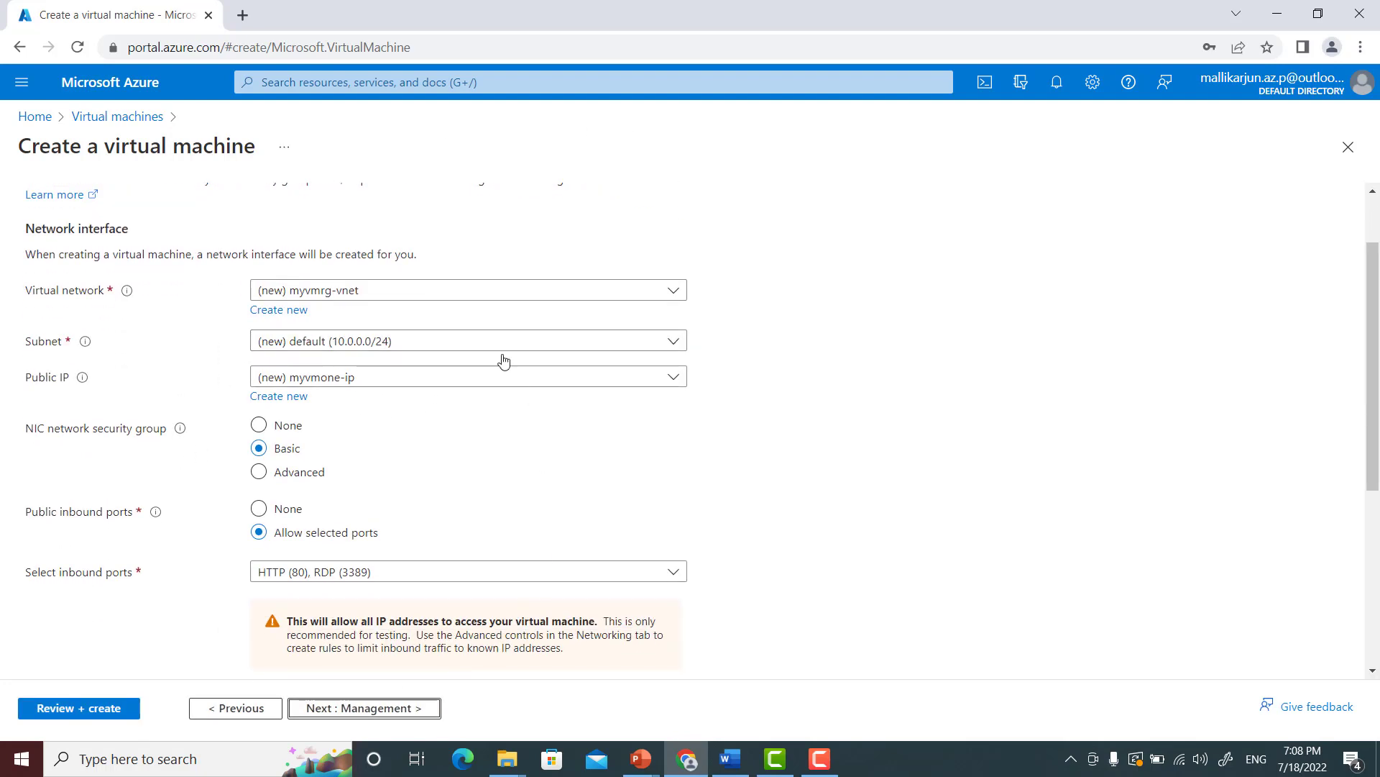
scroll(207, 518, down, 2)
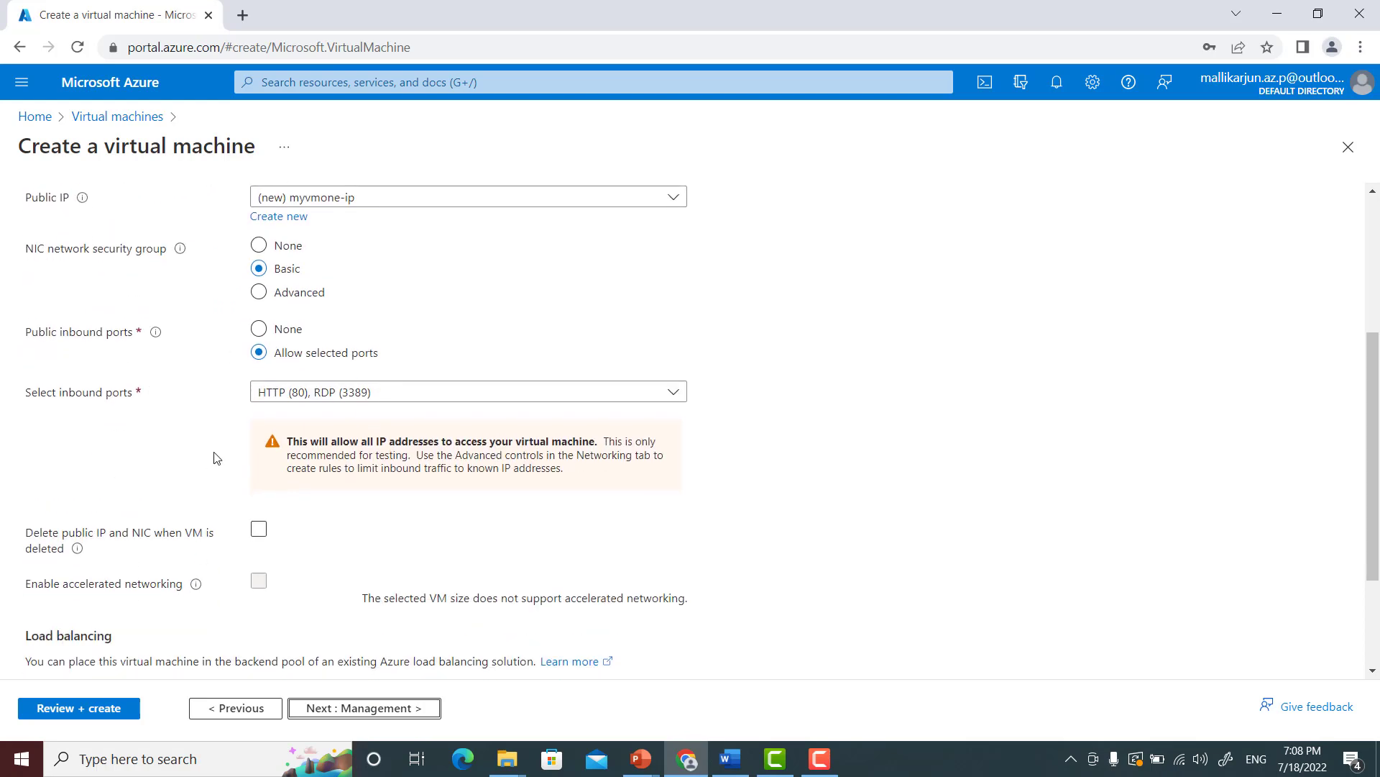
scroll(166, 276, up, 1)
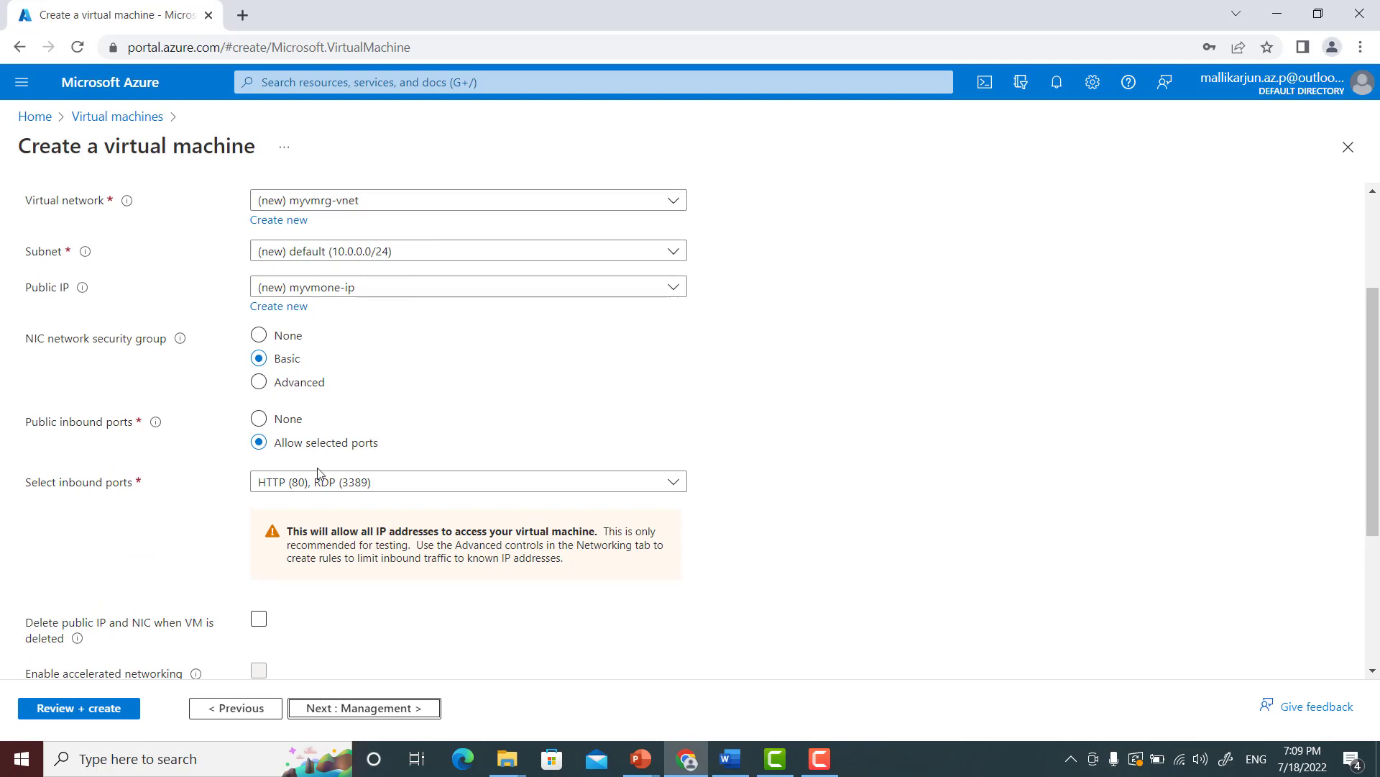
scroll(236, 617, down, 2)
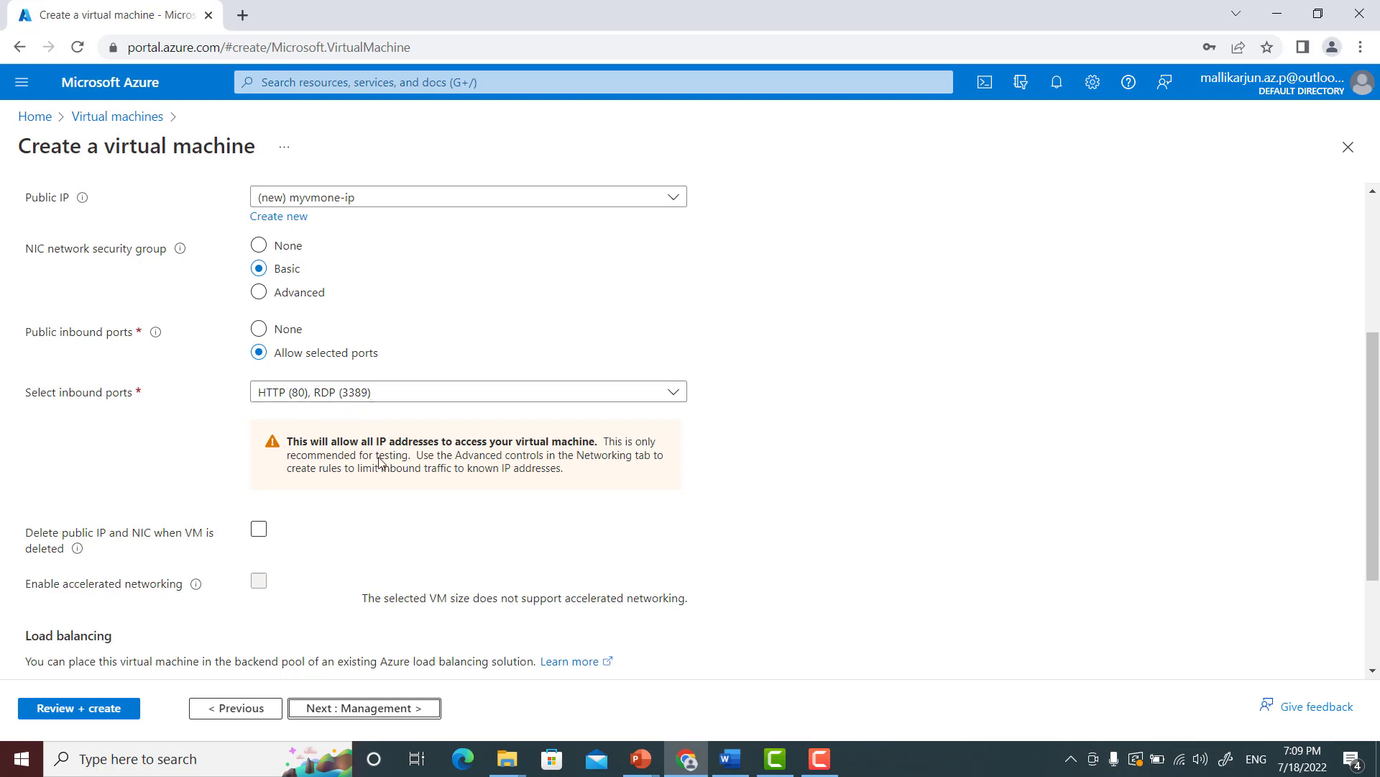
scroll(434, 579, down, 1)
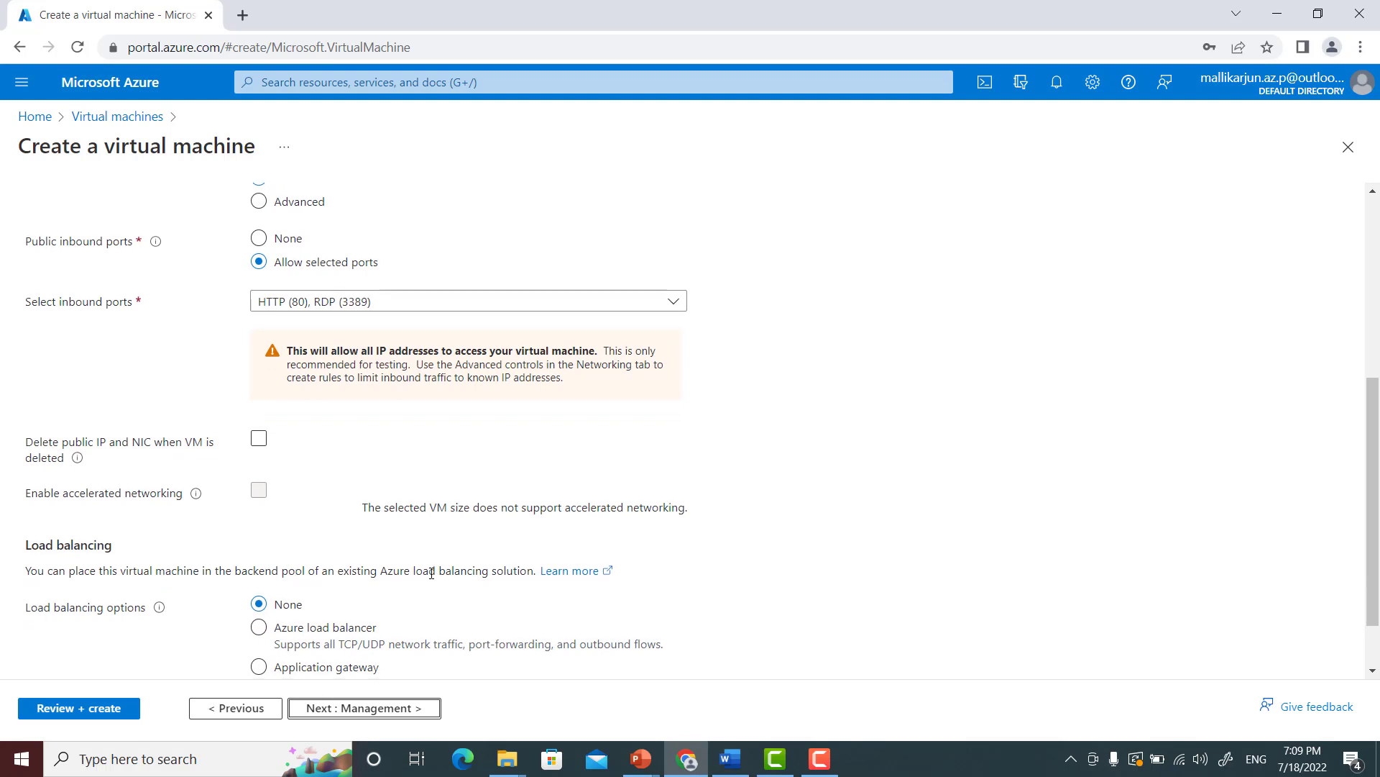
scroll(431, 573, down, 1)
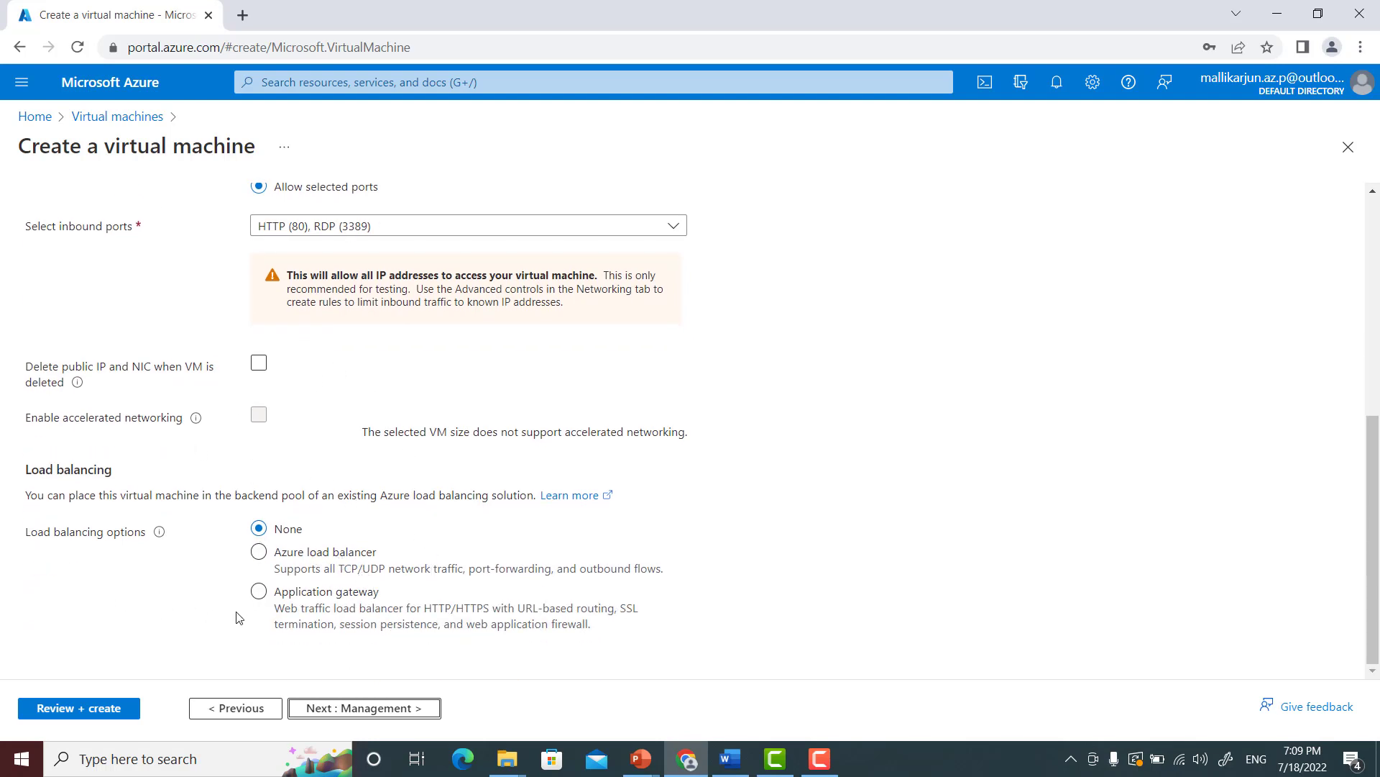
Go through the management, advanced and tag settings, keeping their defaults, and submit the configuration for validation
click(354, 709)
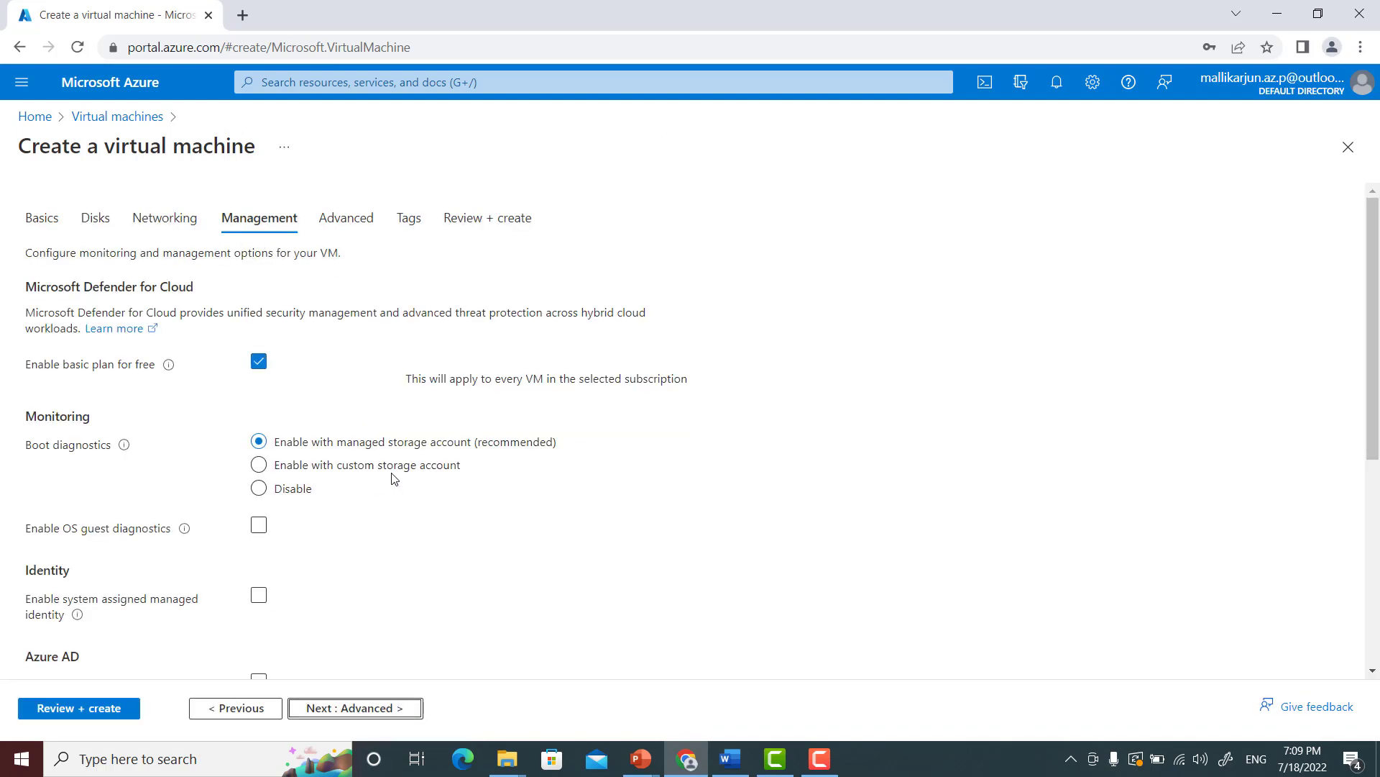
scroll(394, 479, down, 1)
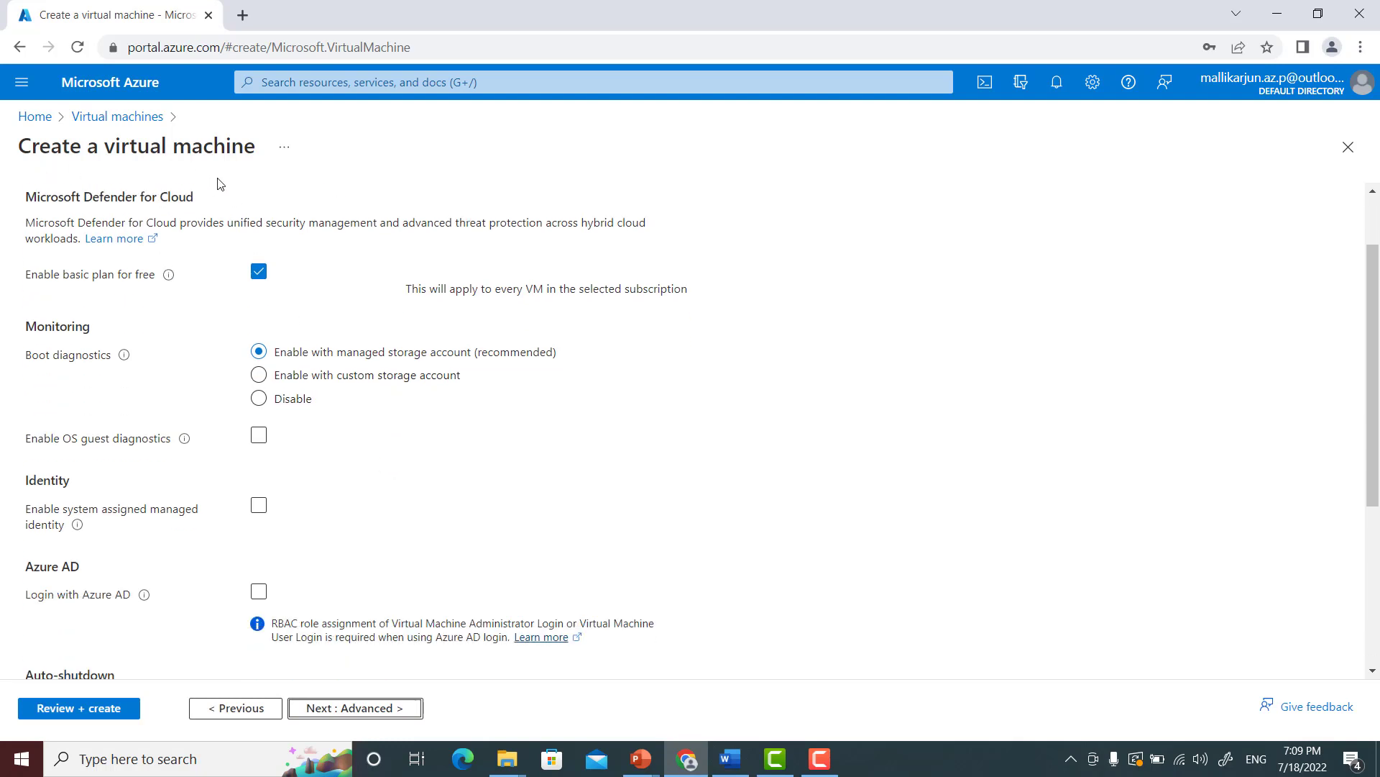
scroll(306, 334, down, 1)
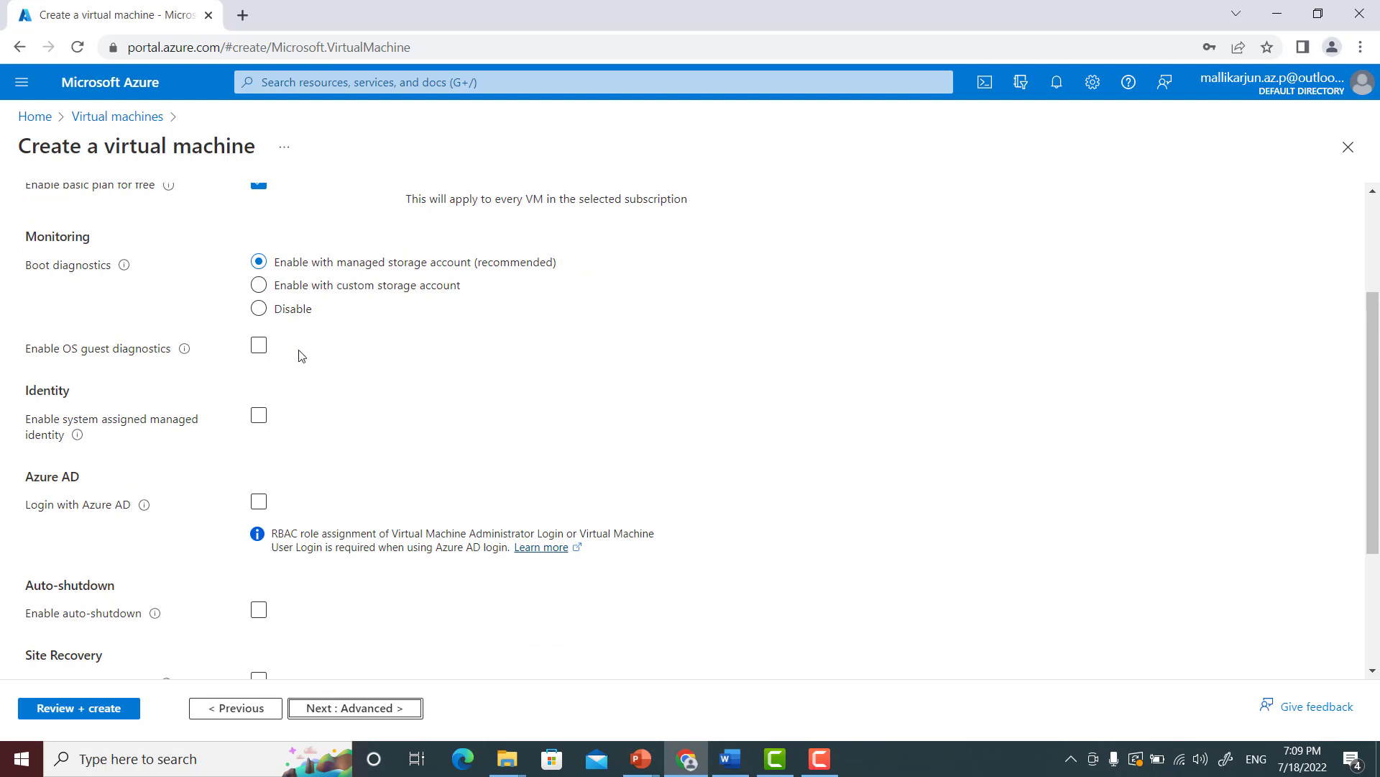
scroll(362, 515, down, 3)
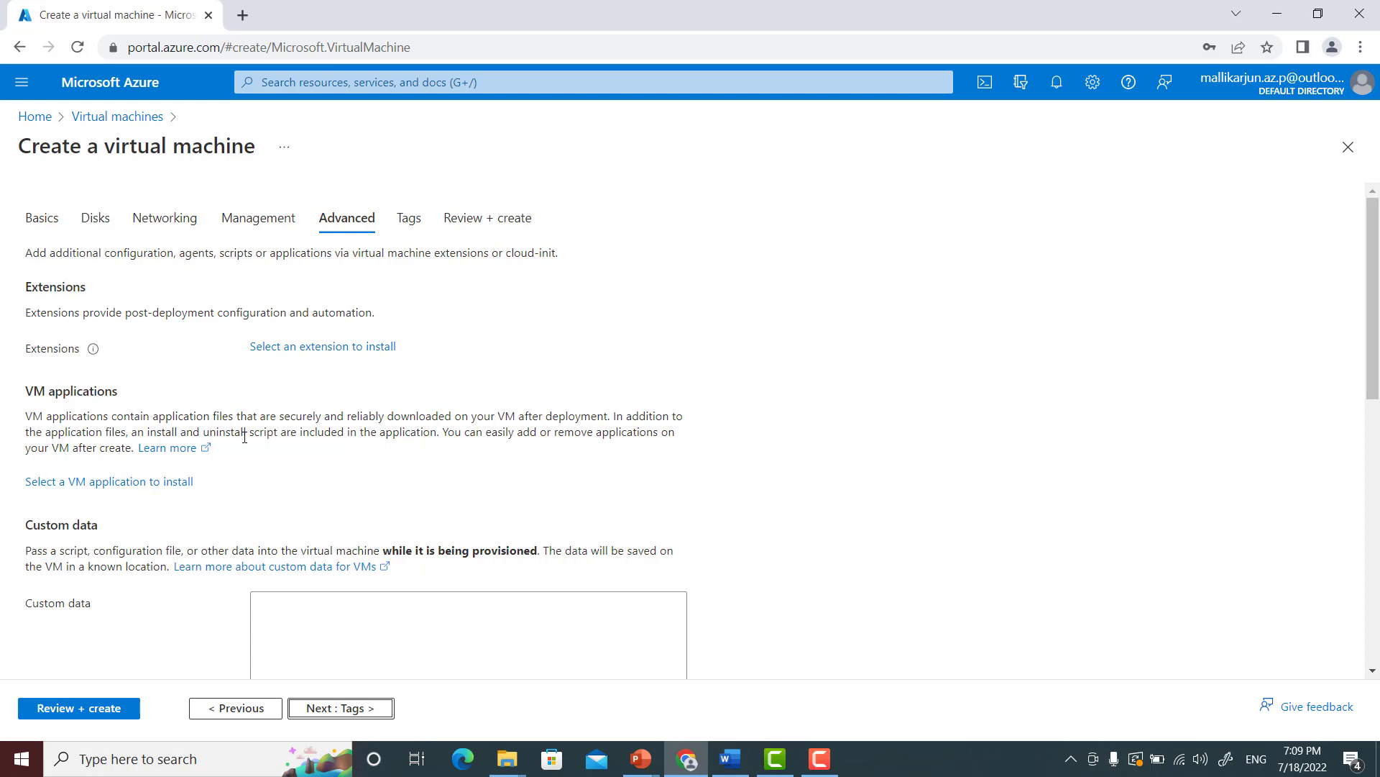
scroll(245, 436, down, 2)
scroll(271, 467, down, 2)
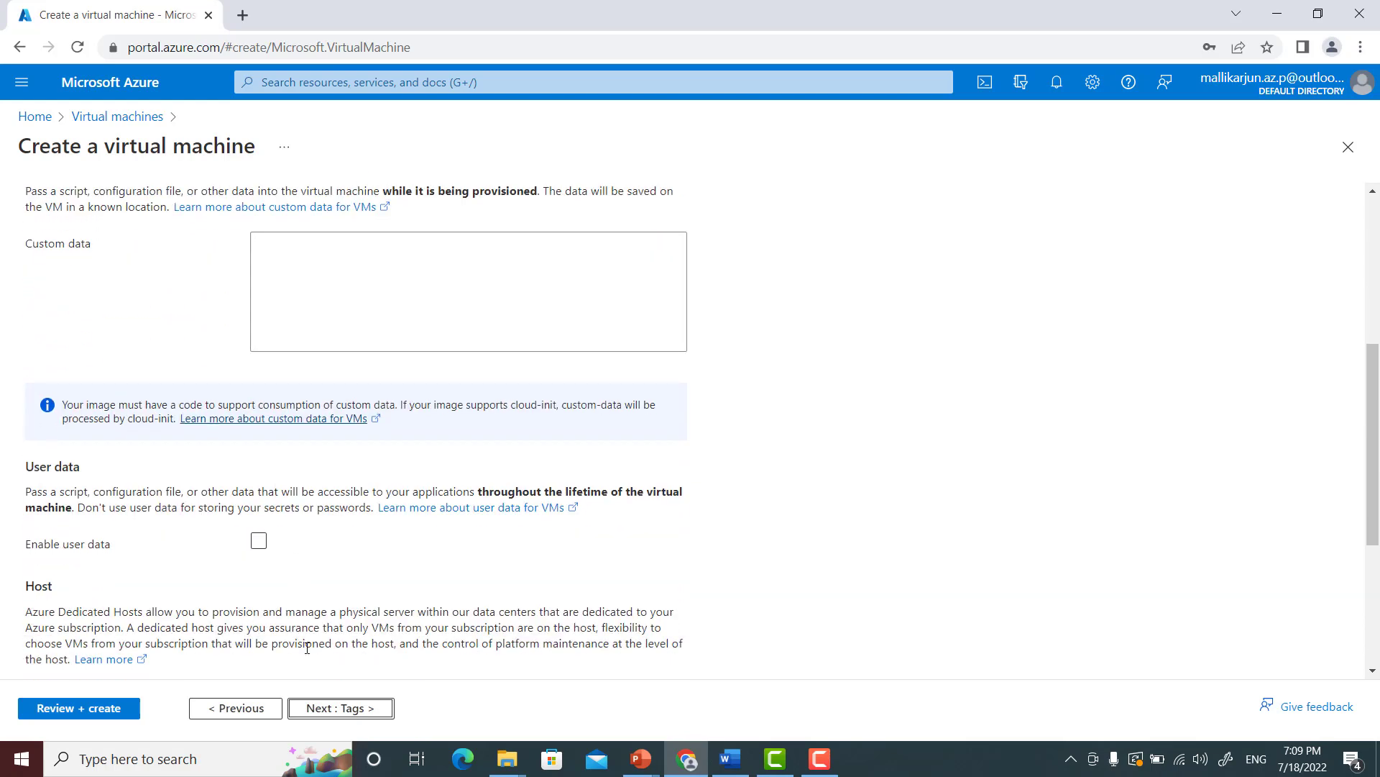
click(324, 709)
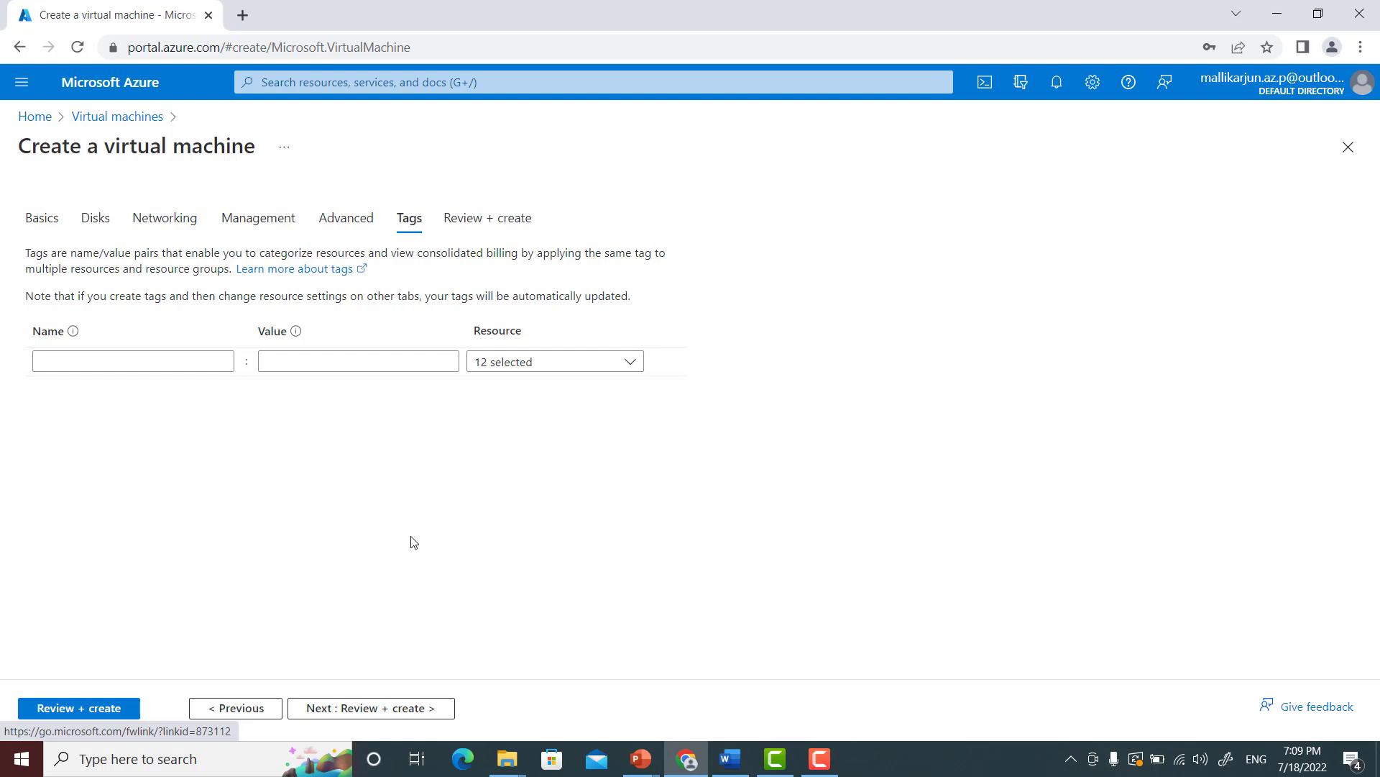
click(369, 710)
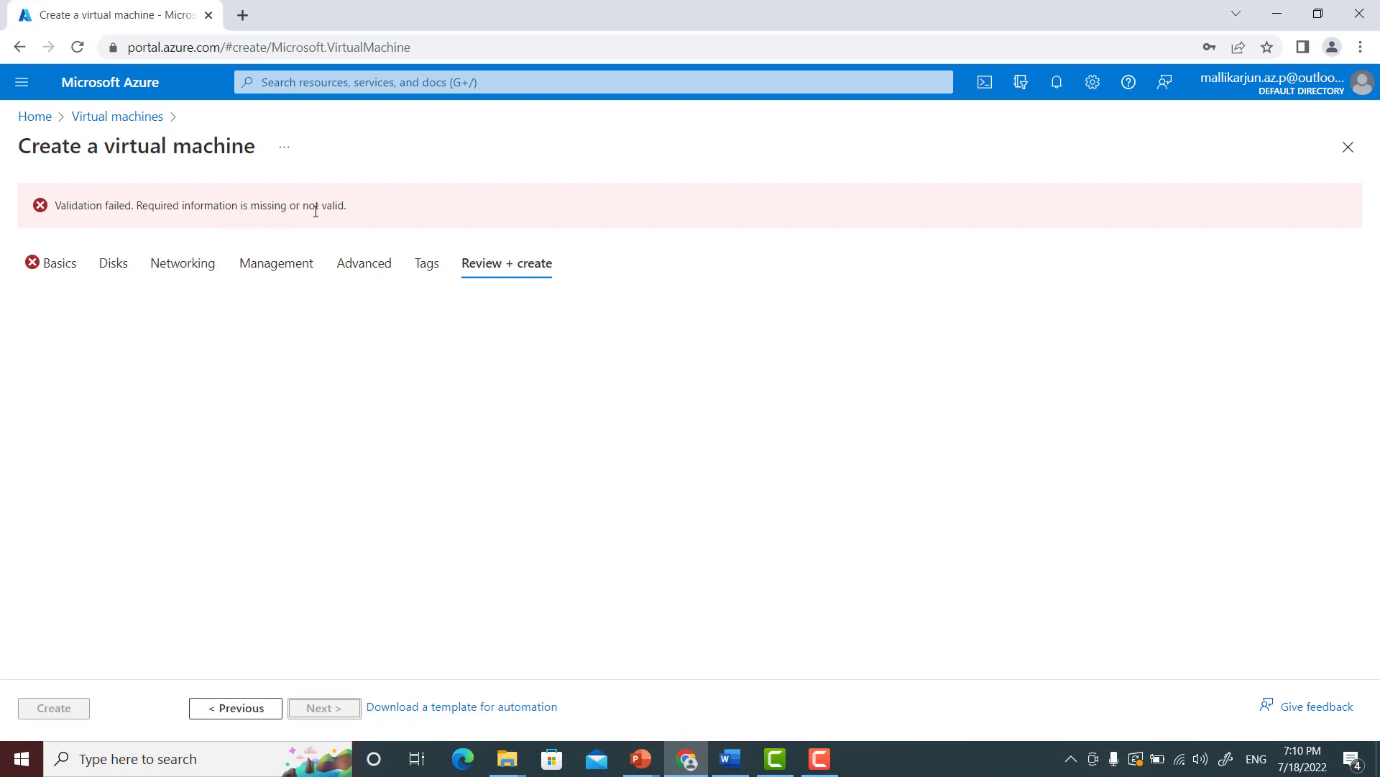
Confirm the eligible Windows 10 license with multi-tenant hosting rights in the basic settings and validate the configuration again
click(49, 267)
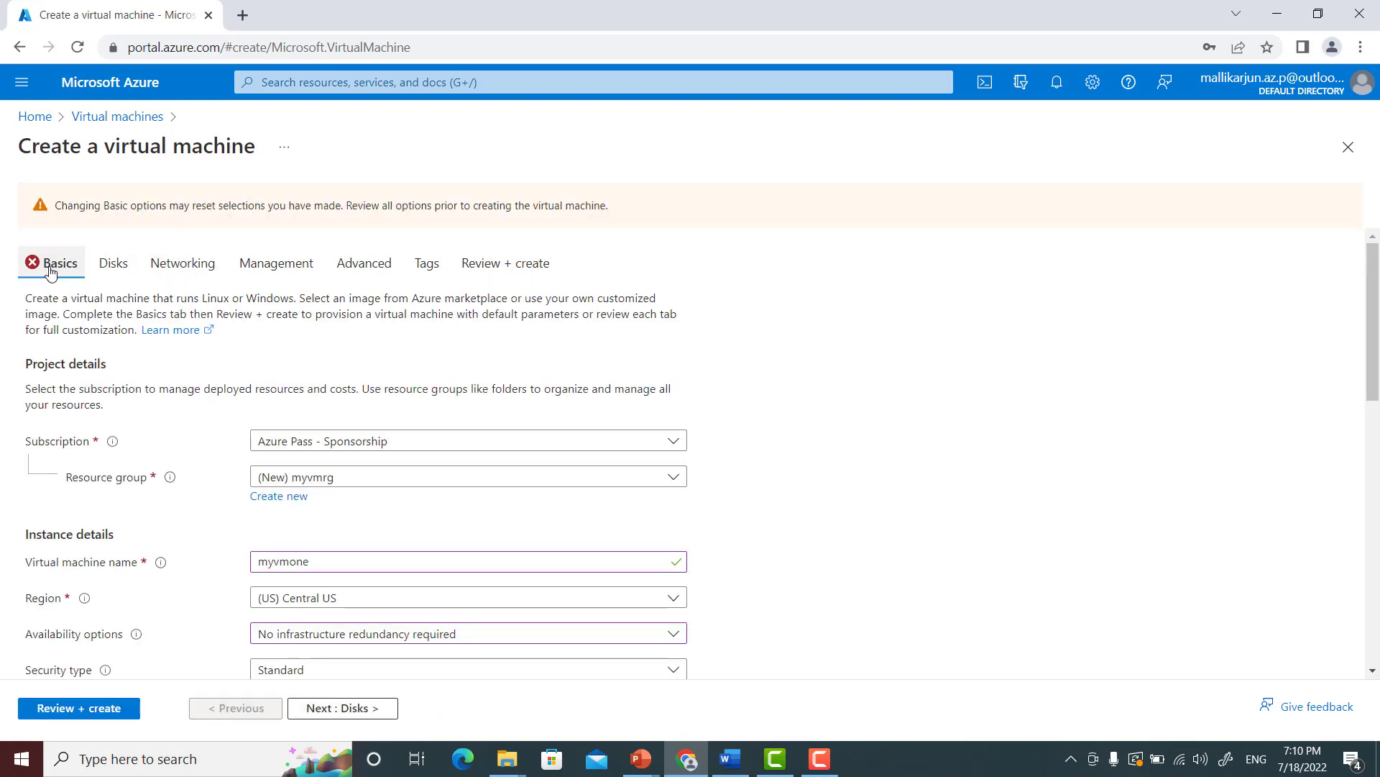
scroll(573, 456, down, 9)
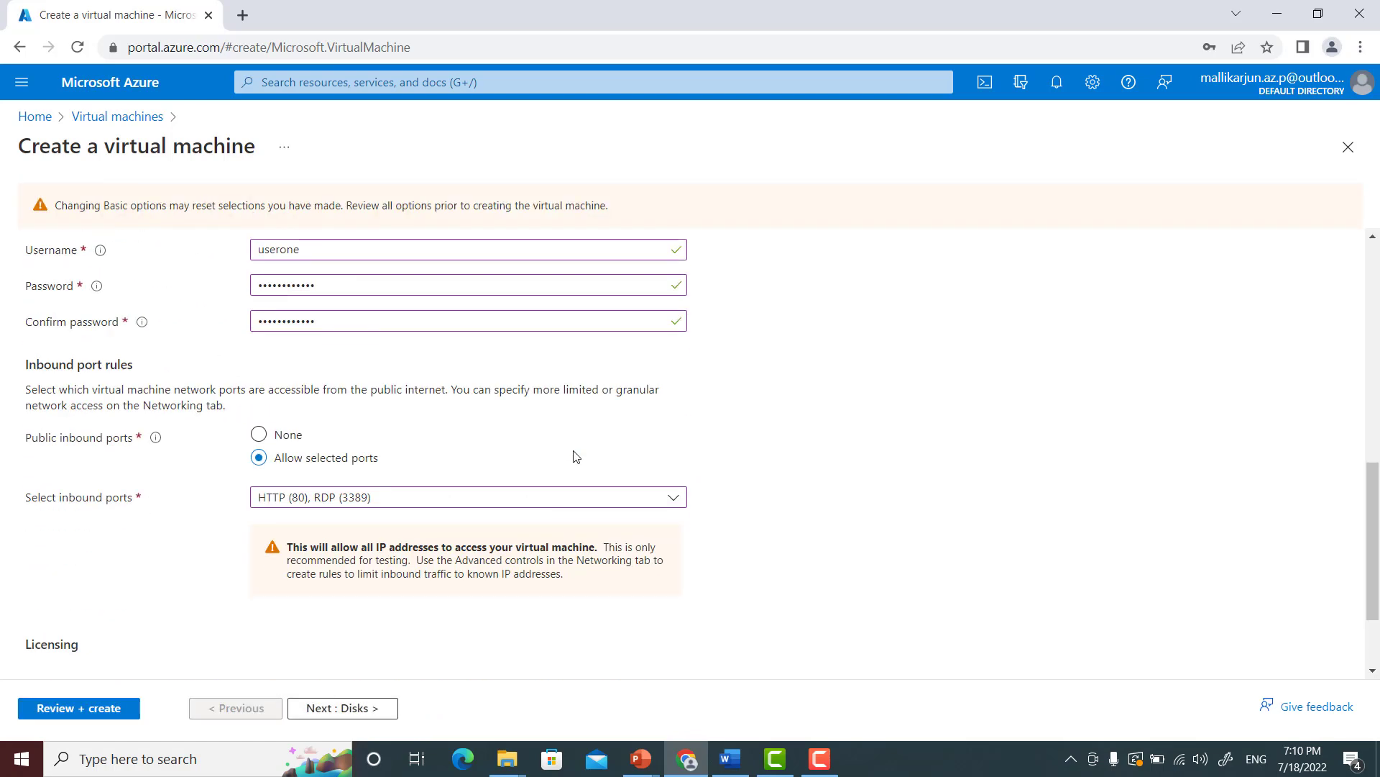
scroll(575, 456, down, 2)
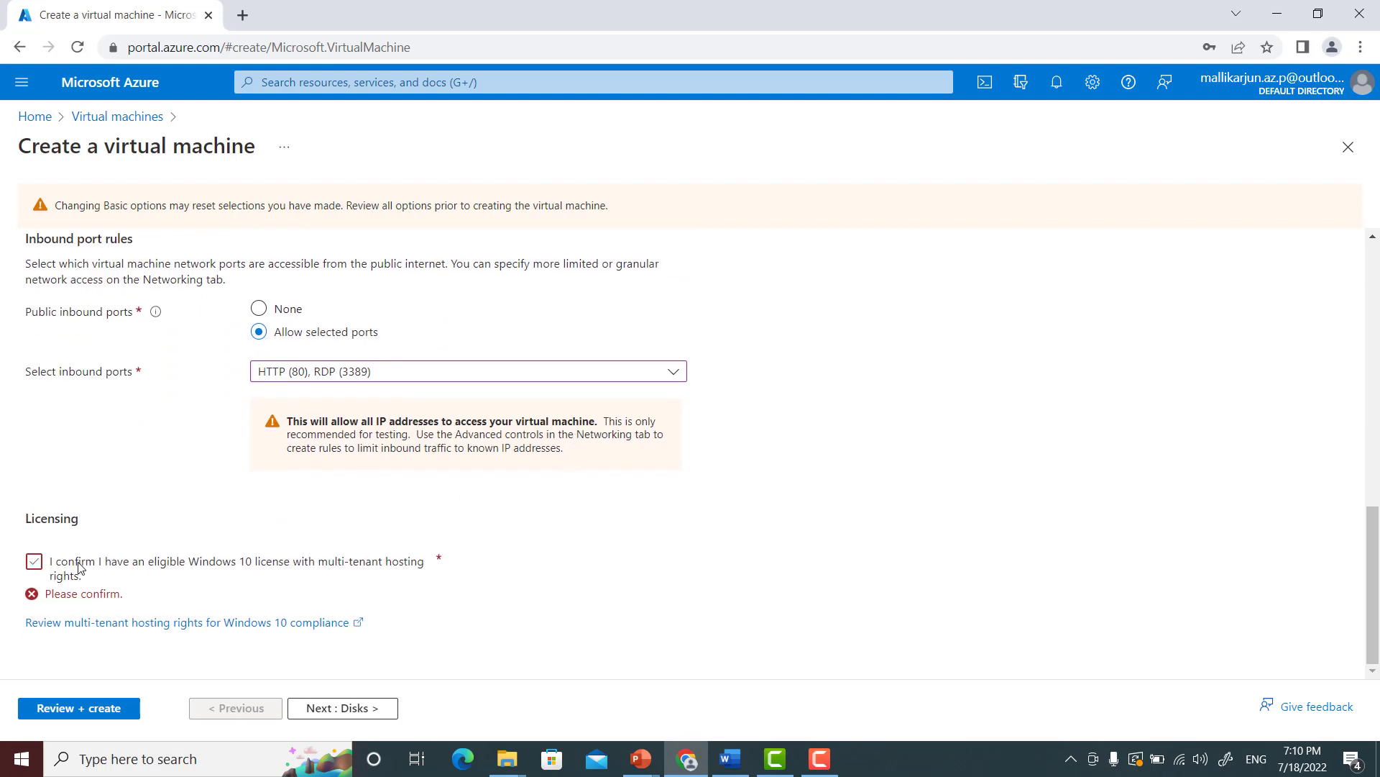
click(33, 567)
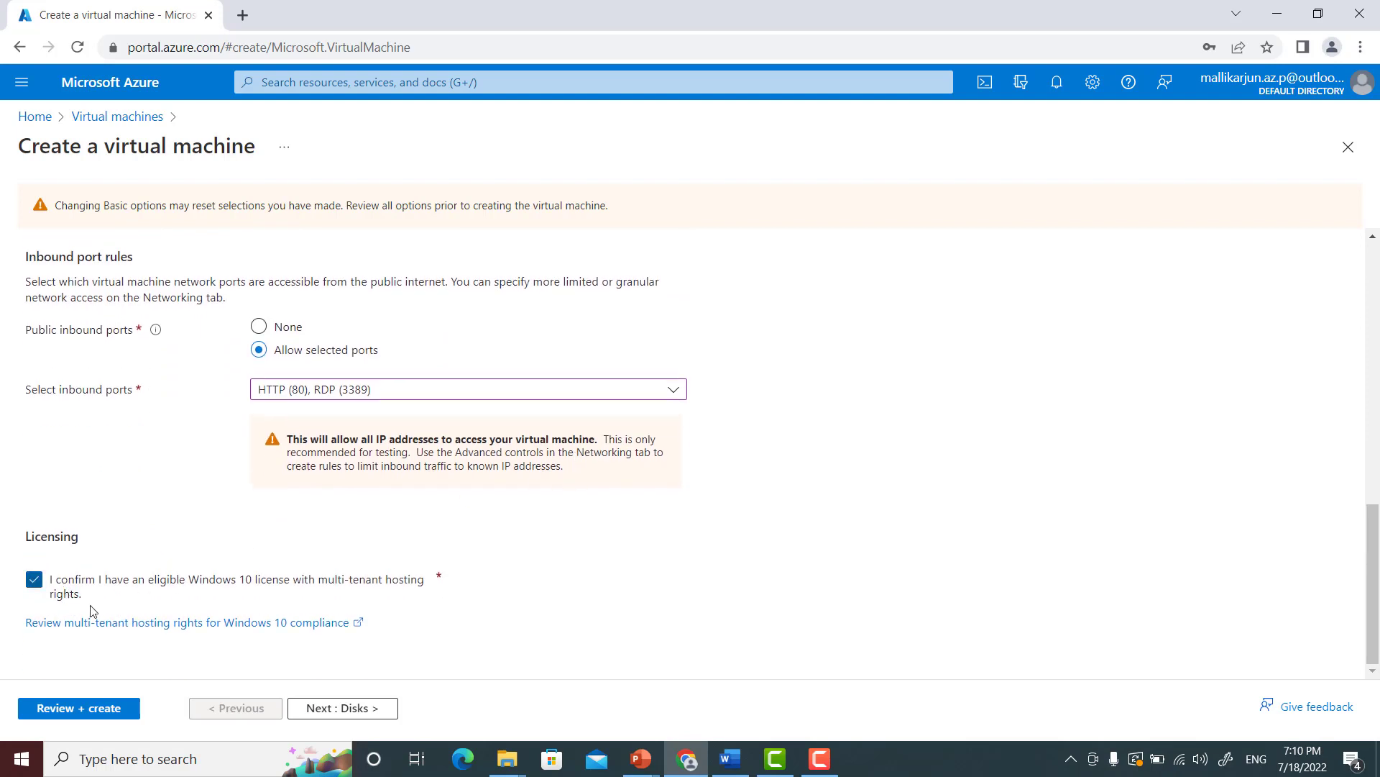
click(69, 710)
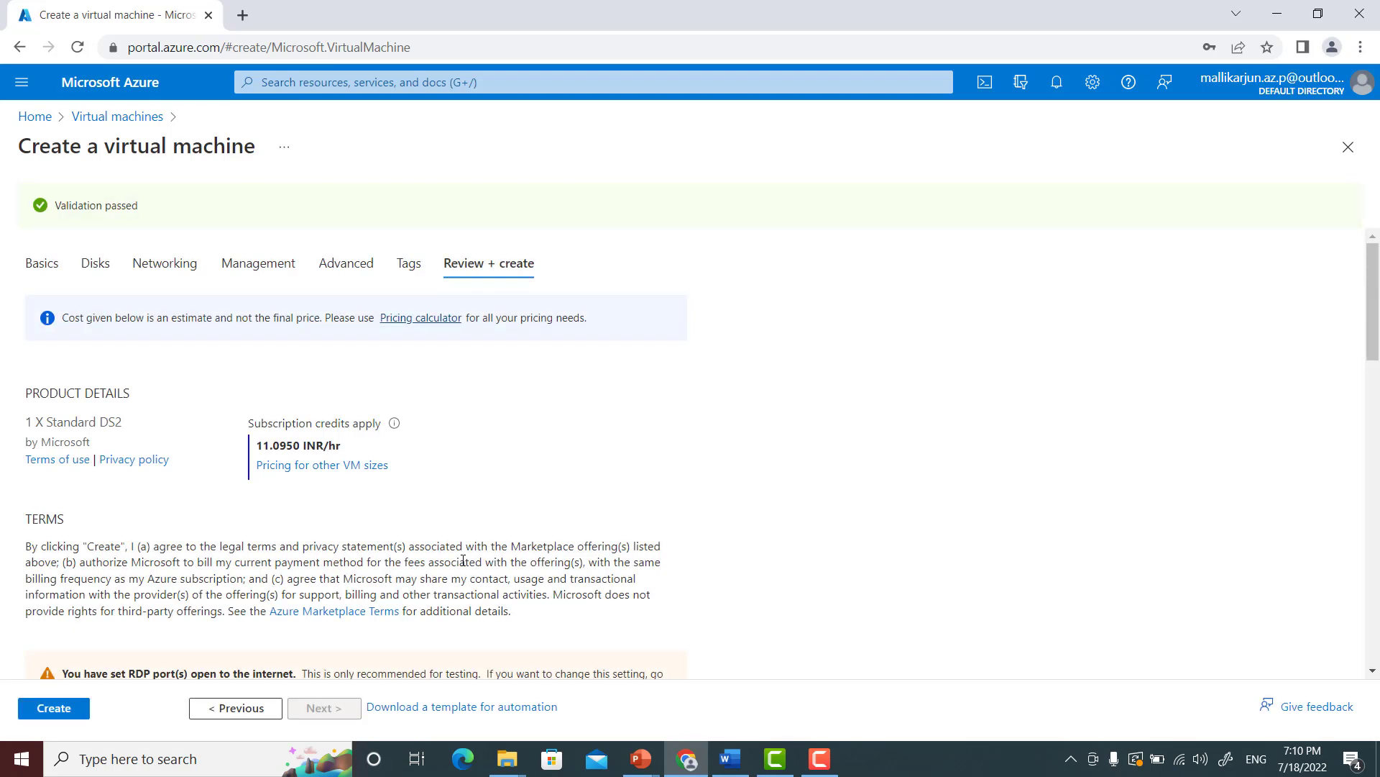
Examine the review summary of myvmone, including its hourly price, terms, basics, disks and networking details
scroll(495, 479, down, 3)
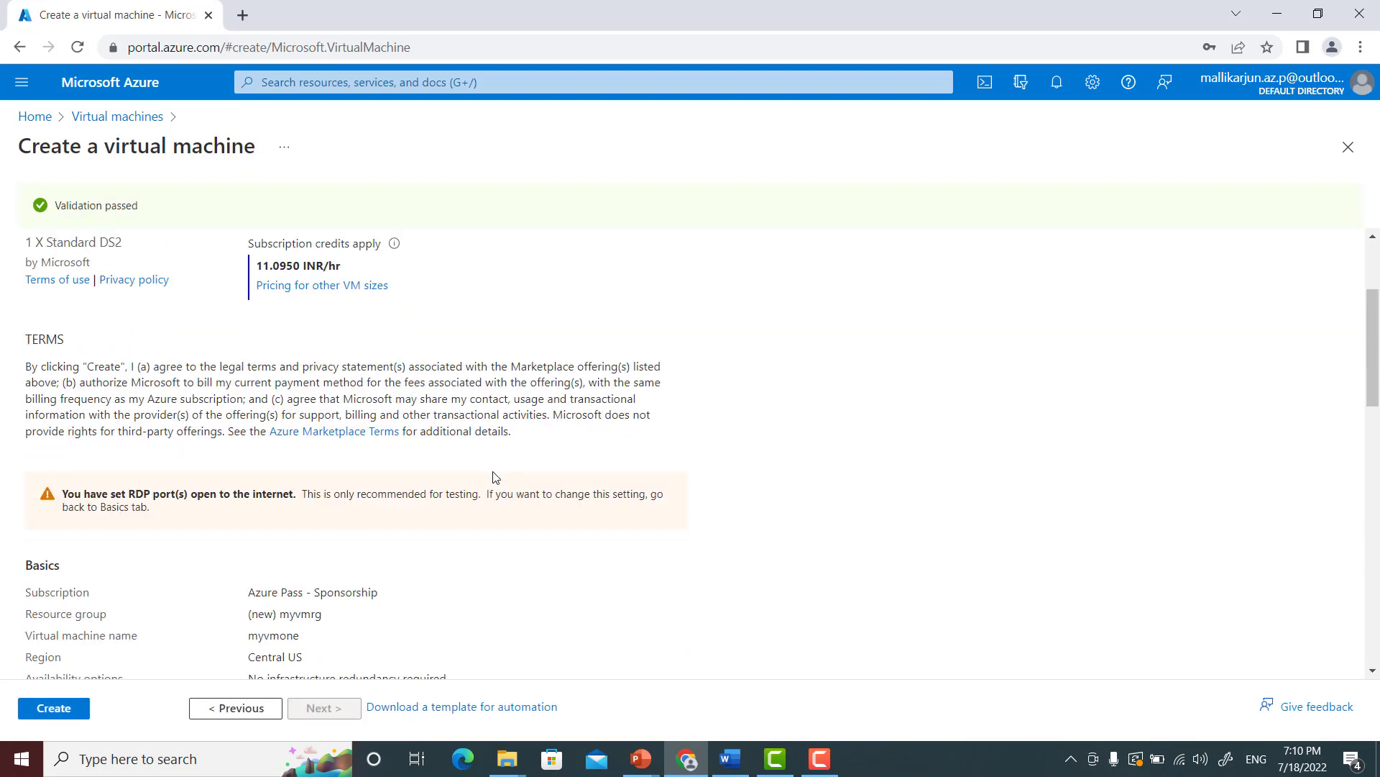
scroll(72, 300, up, 3)
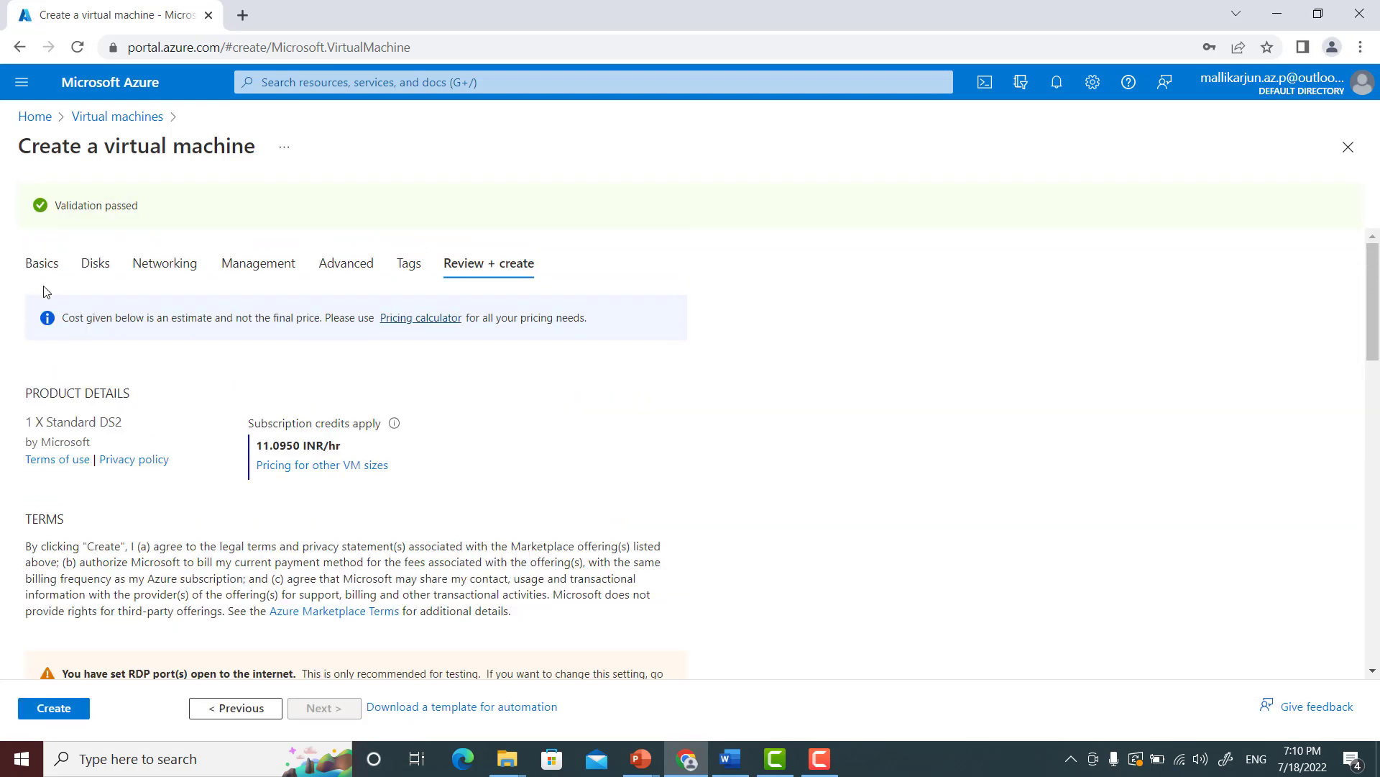
scroll(515, 556, down, 1)
scroll(515, 557, down, 3)
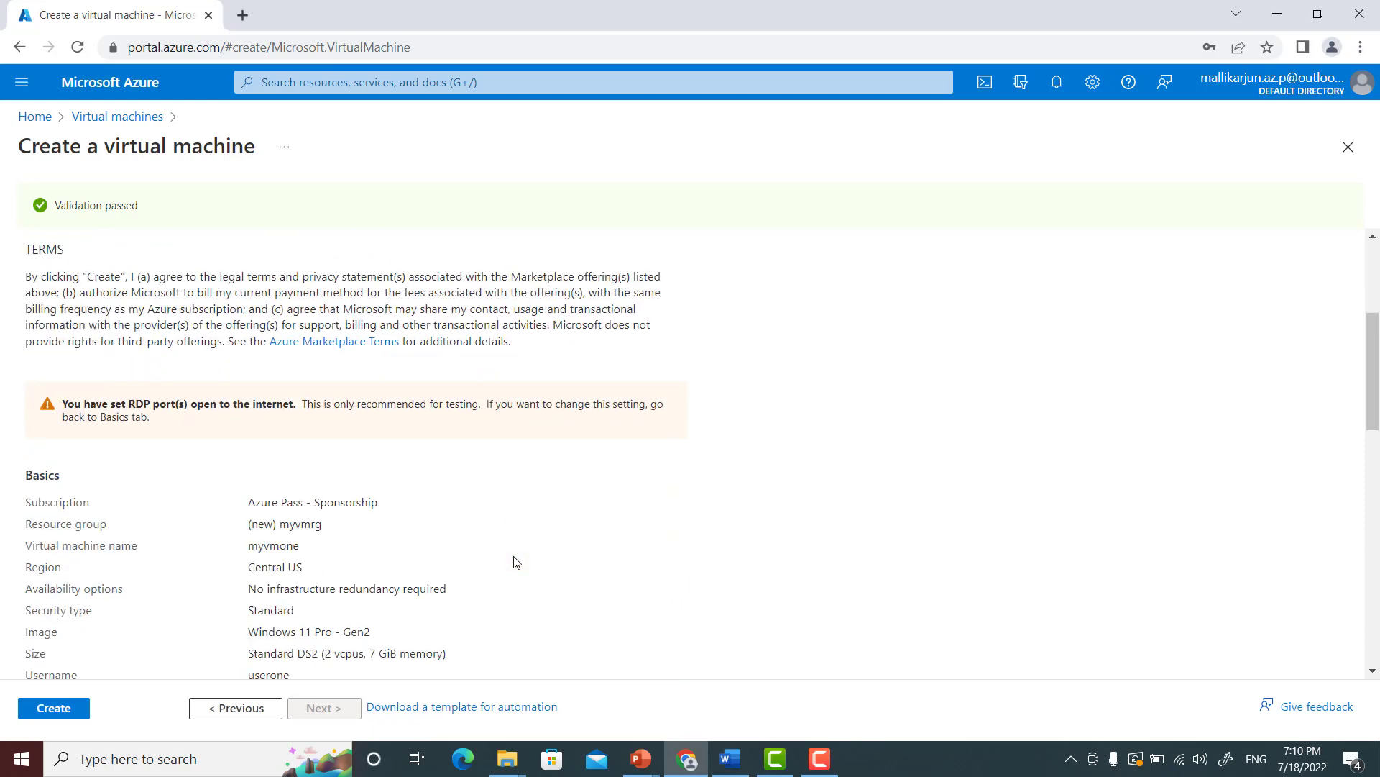
scroll(514, 562, down, 3)
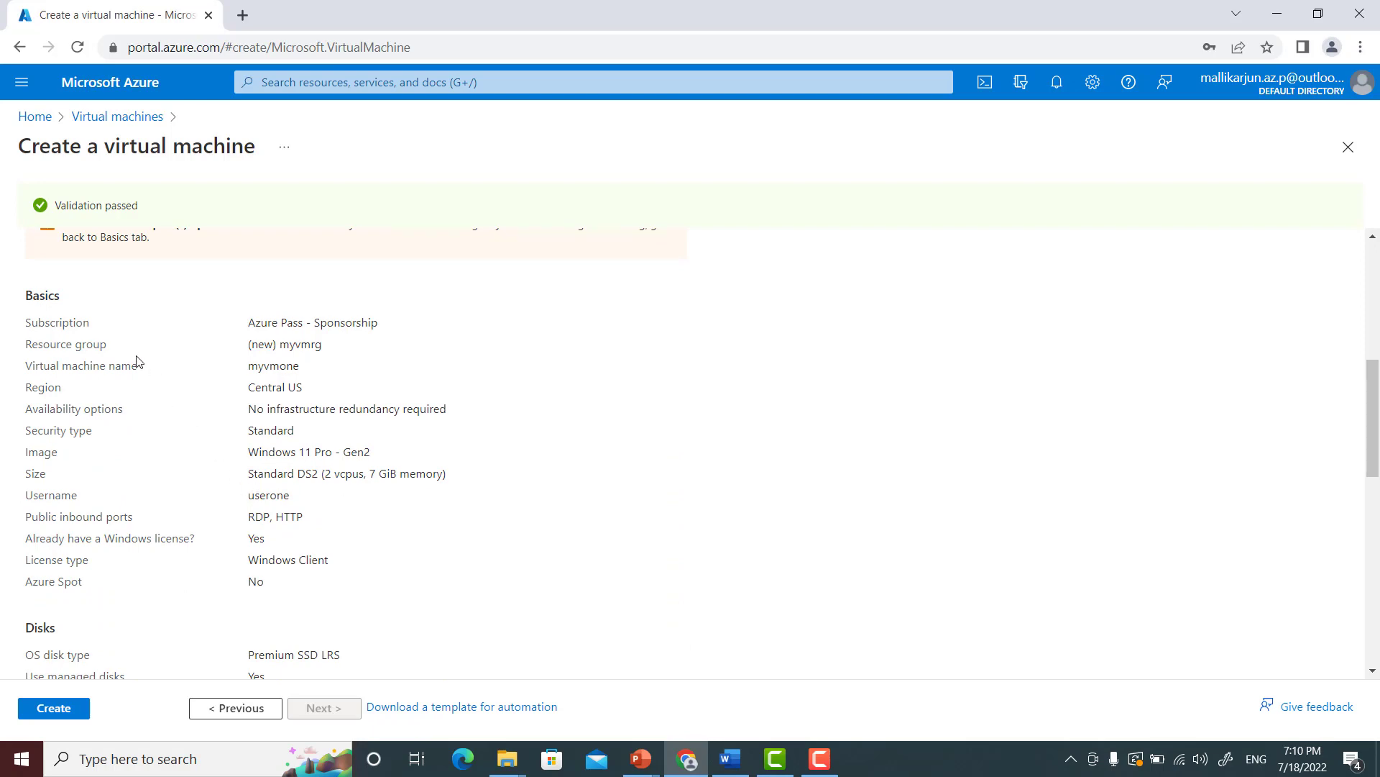
scroll(327, 352, down, 3)
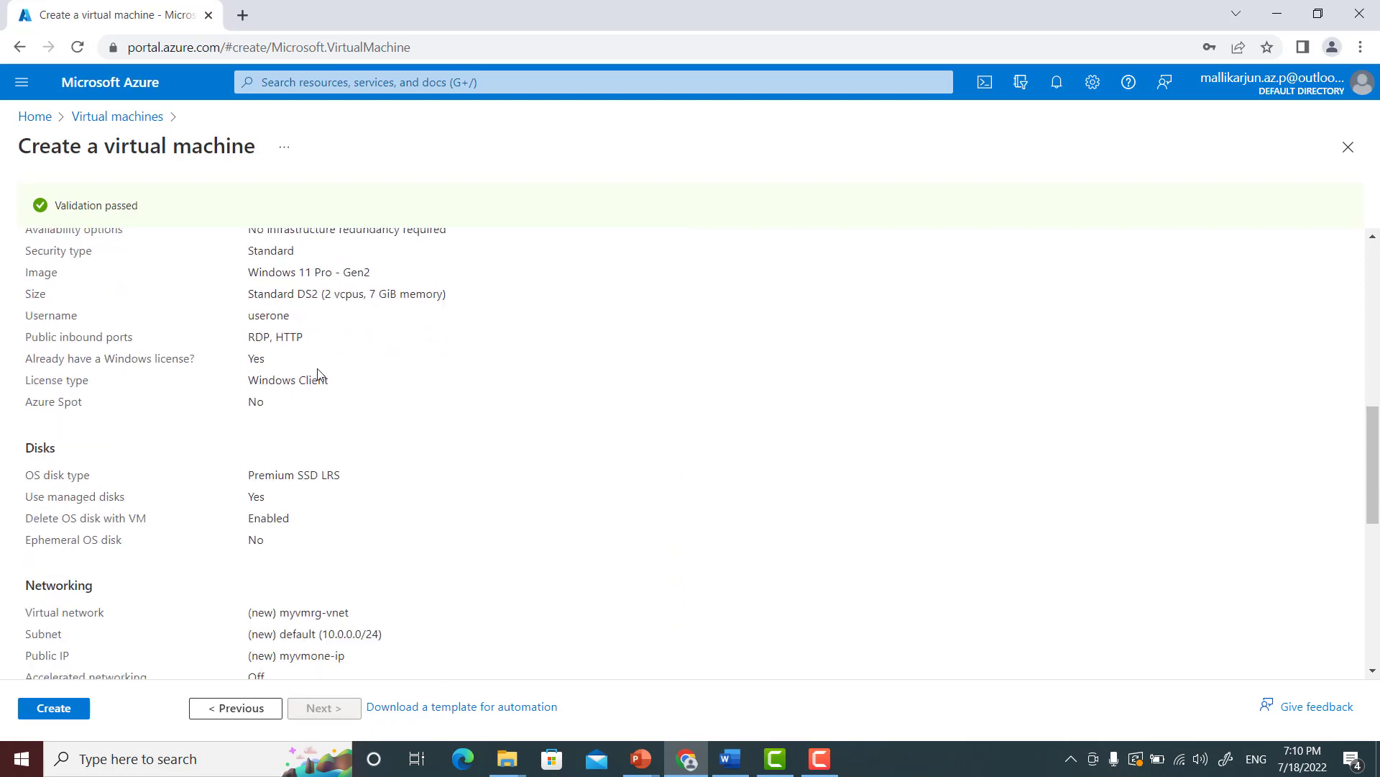
scroll(309, 370, down, 3)
scroll(317, 414, up, 8)
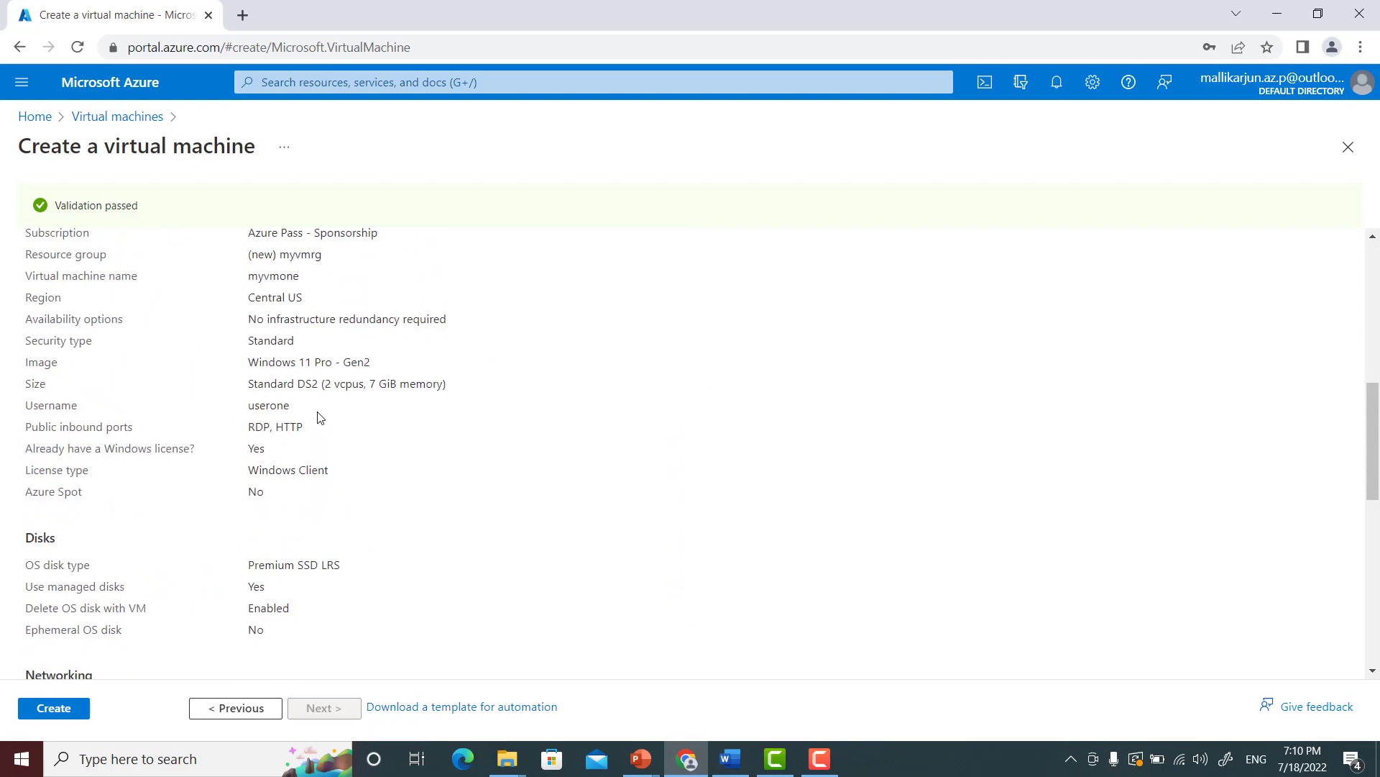
scroll(320, 419, up, 1)
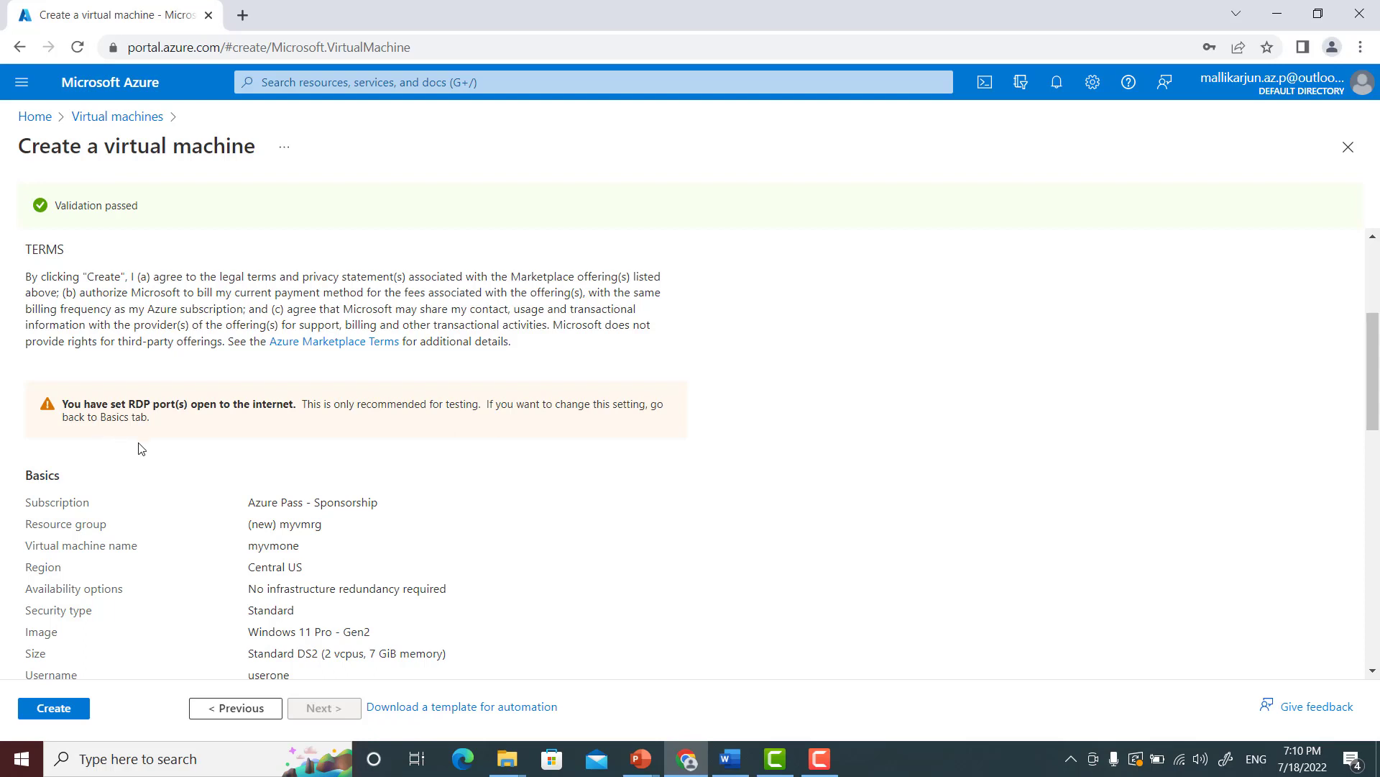
scroll(141, 449, down, 2)
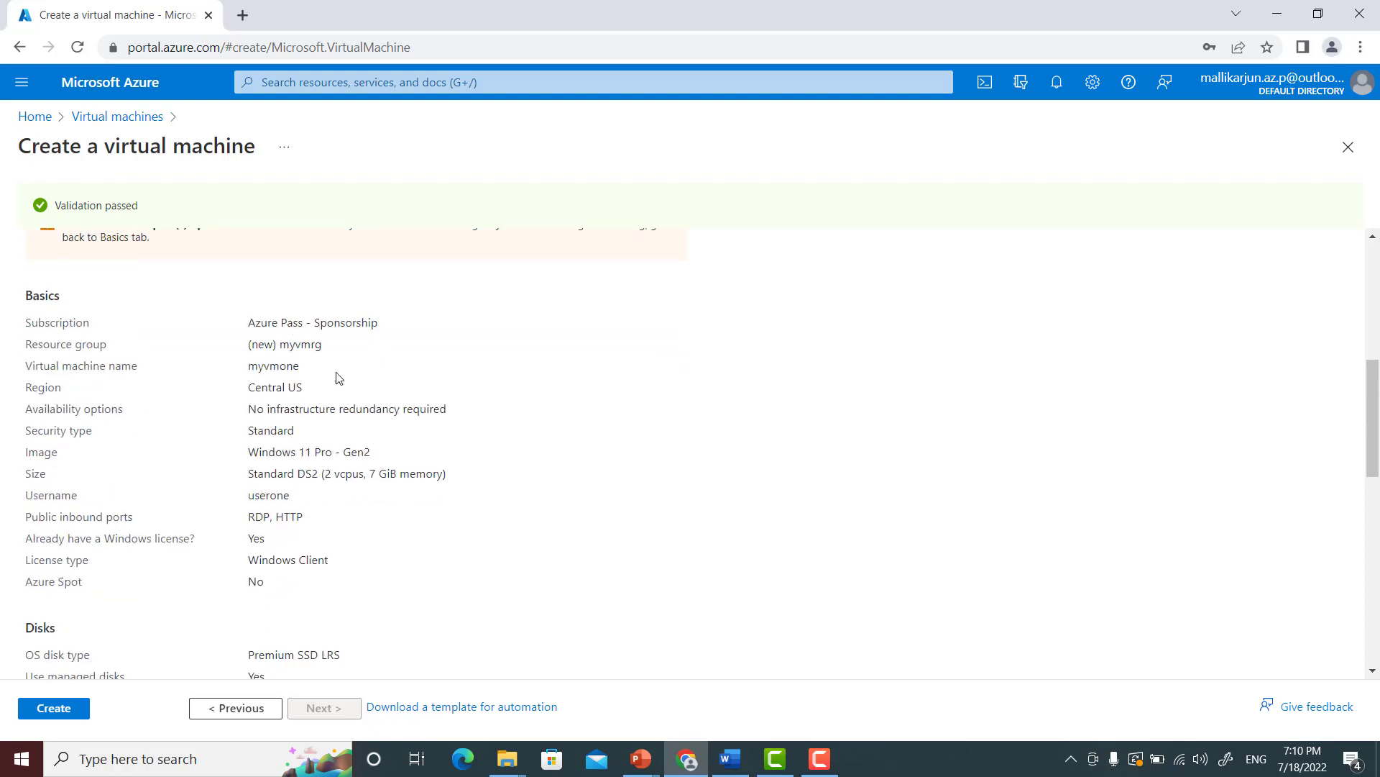
scroll(338, 376, down, 2)
scroll(299, 376, up, 1)
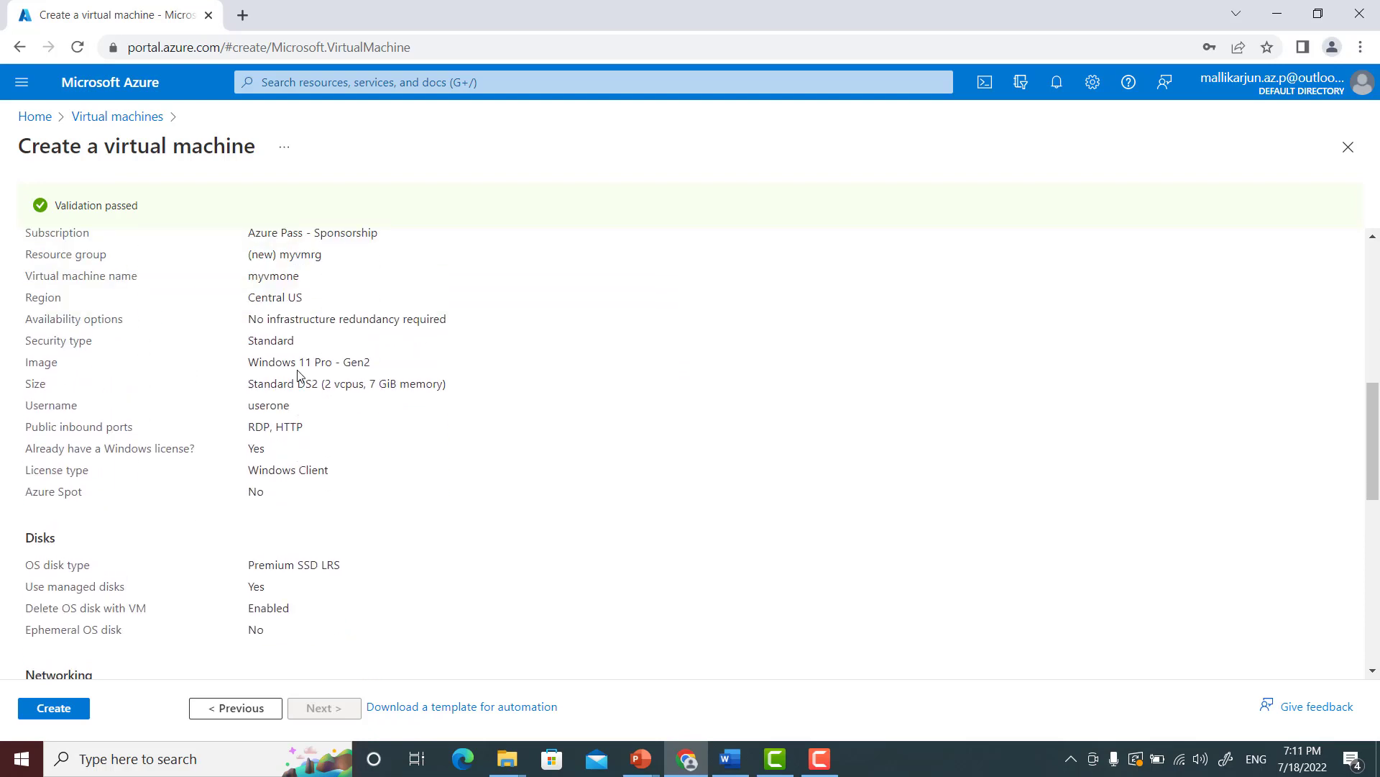
Check the remaining review summary down to the management and advanced sections and create the myvmone virtual machine
scroll(299, 376, up, 1)
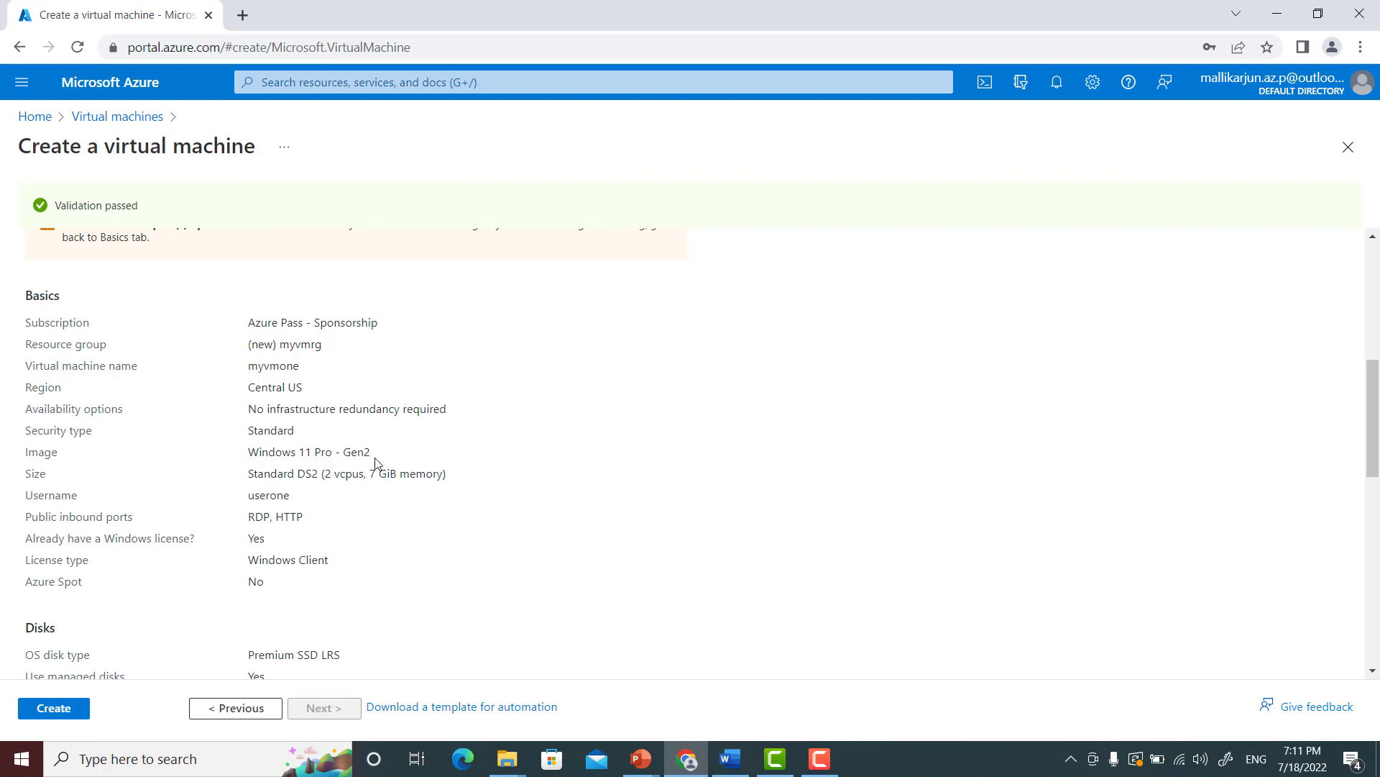
scroll(375, 460, down, 1)
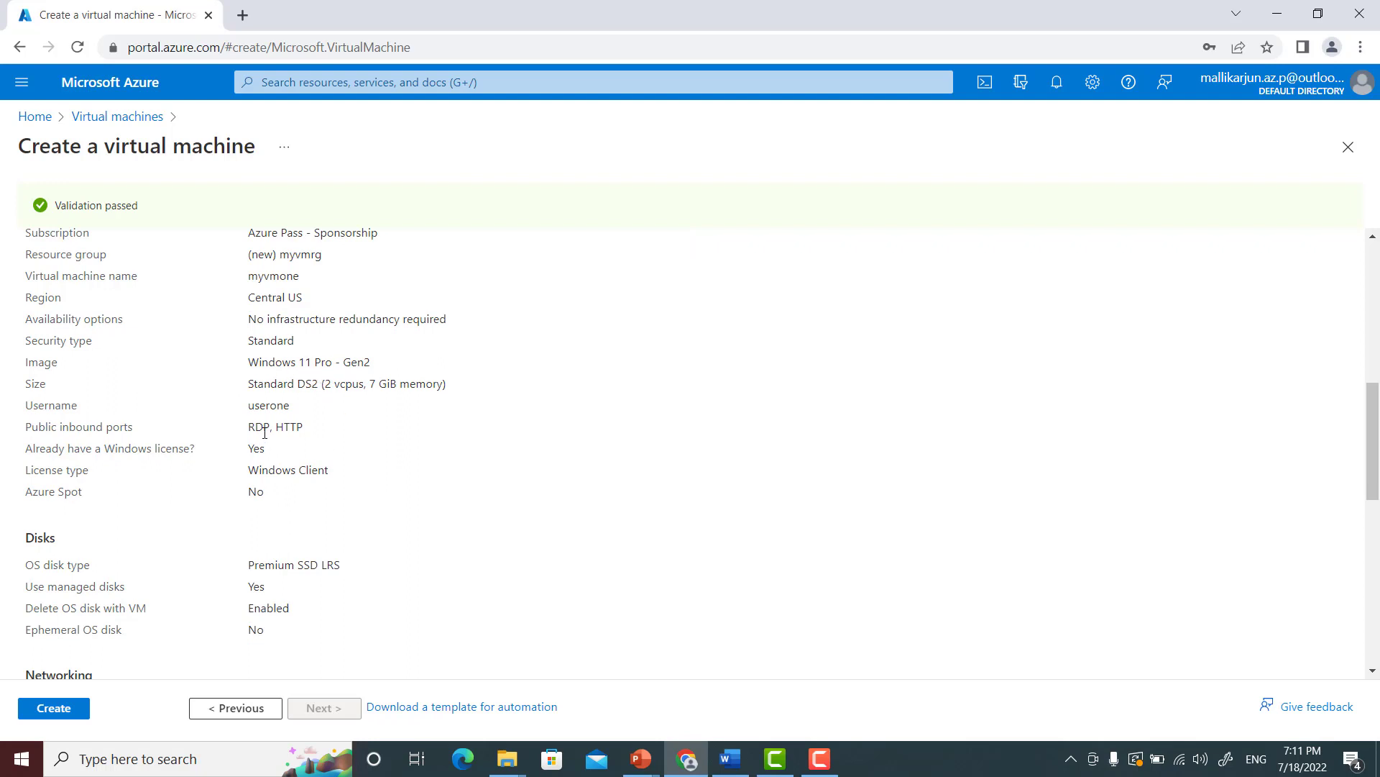
scroll(264, 432, down, 1)
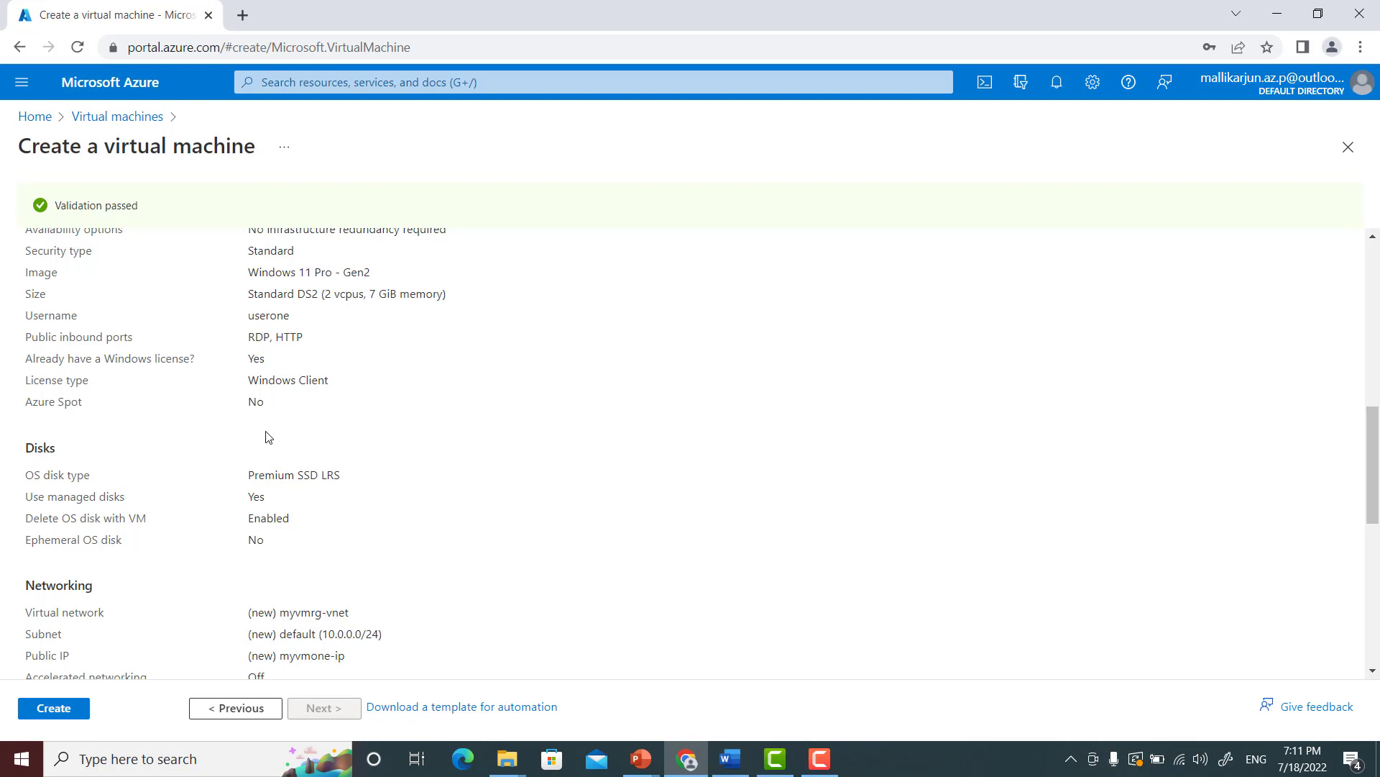
scroll(287, 474, down, 3)
scroll(281, 460, down, 3)
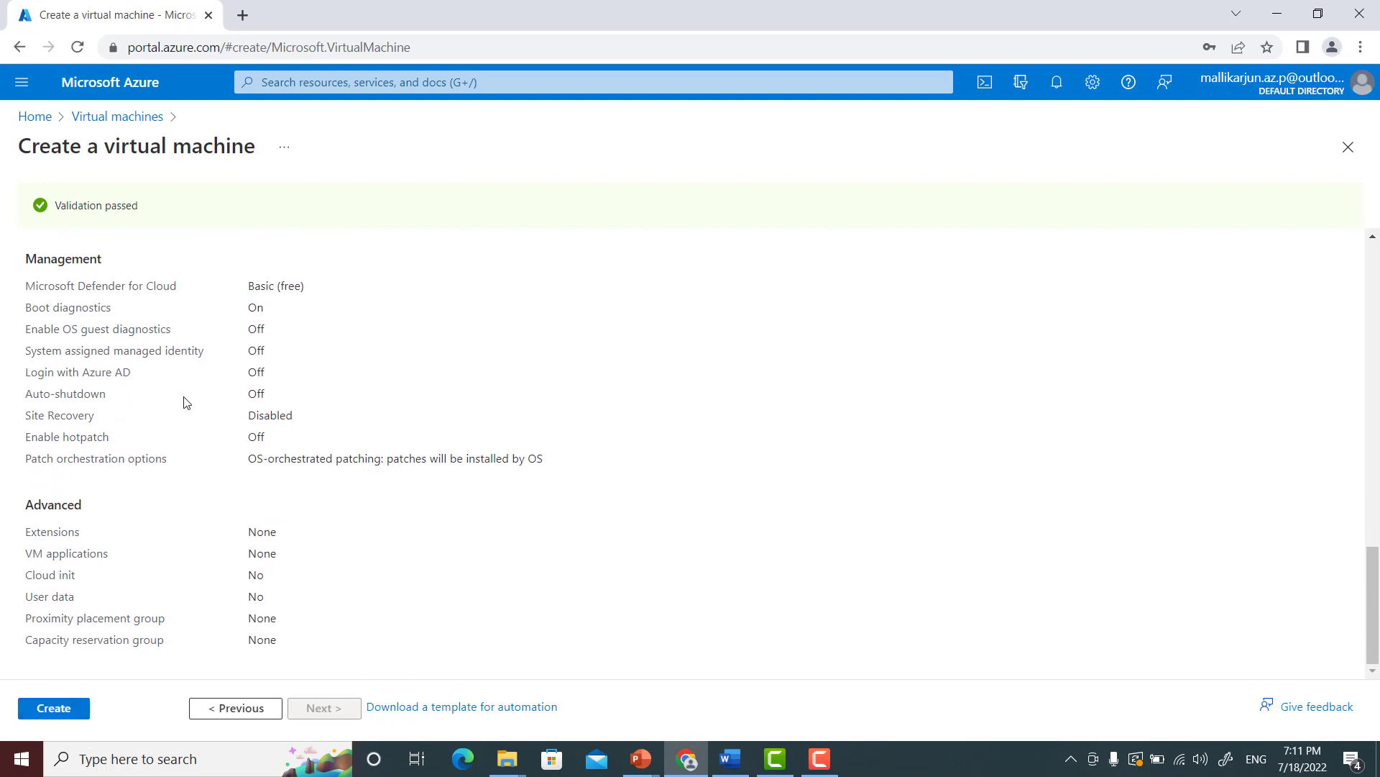
click(57, 710)
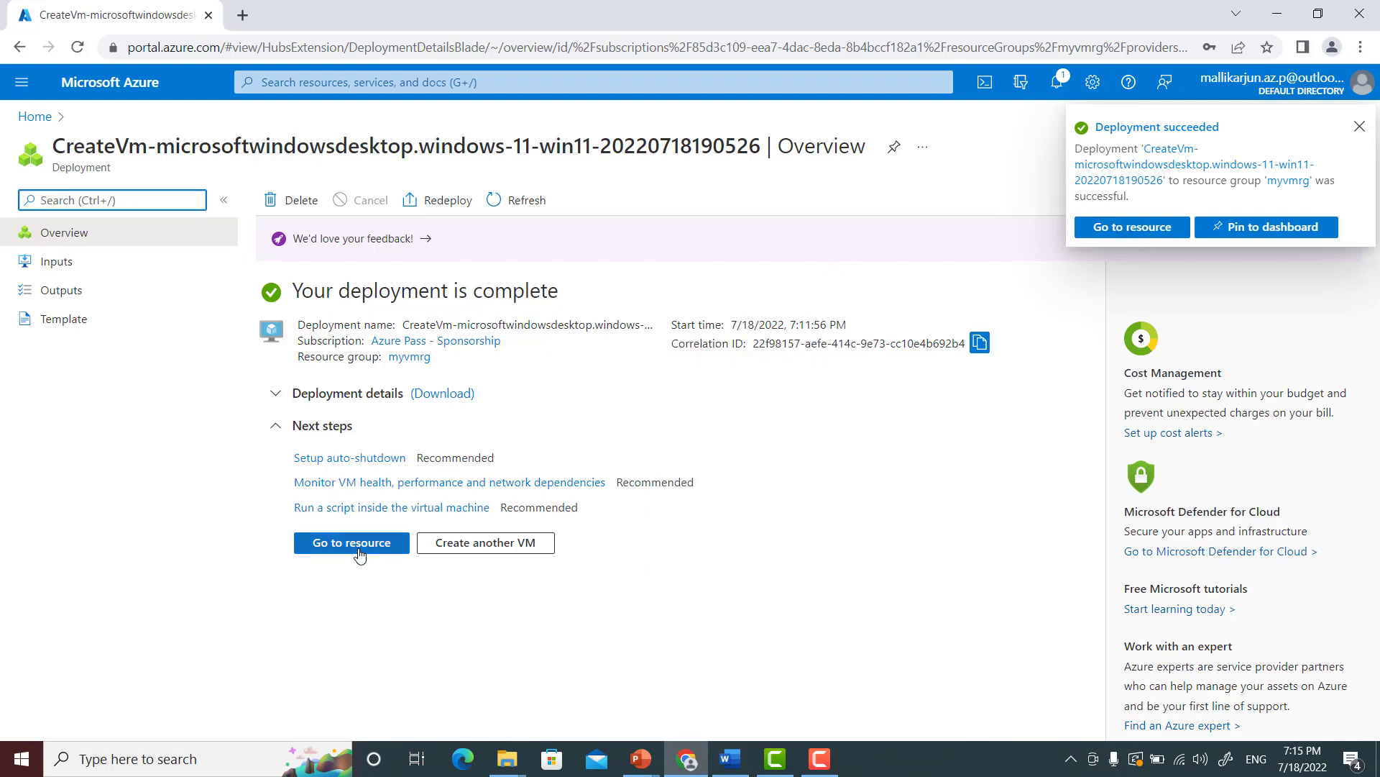
Return to the portal home and open myvmone from the list of virtual machines
click(1133, 232)
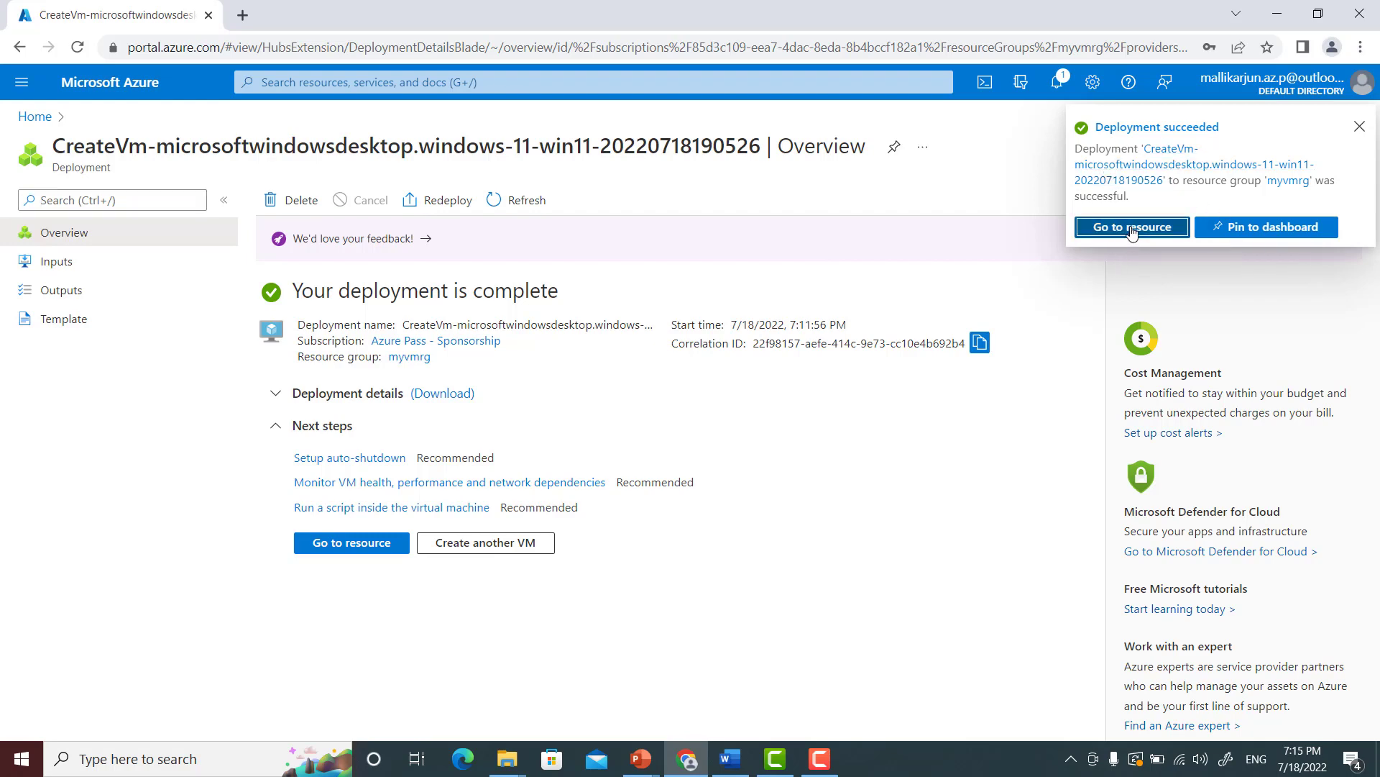
click(35, 116)
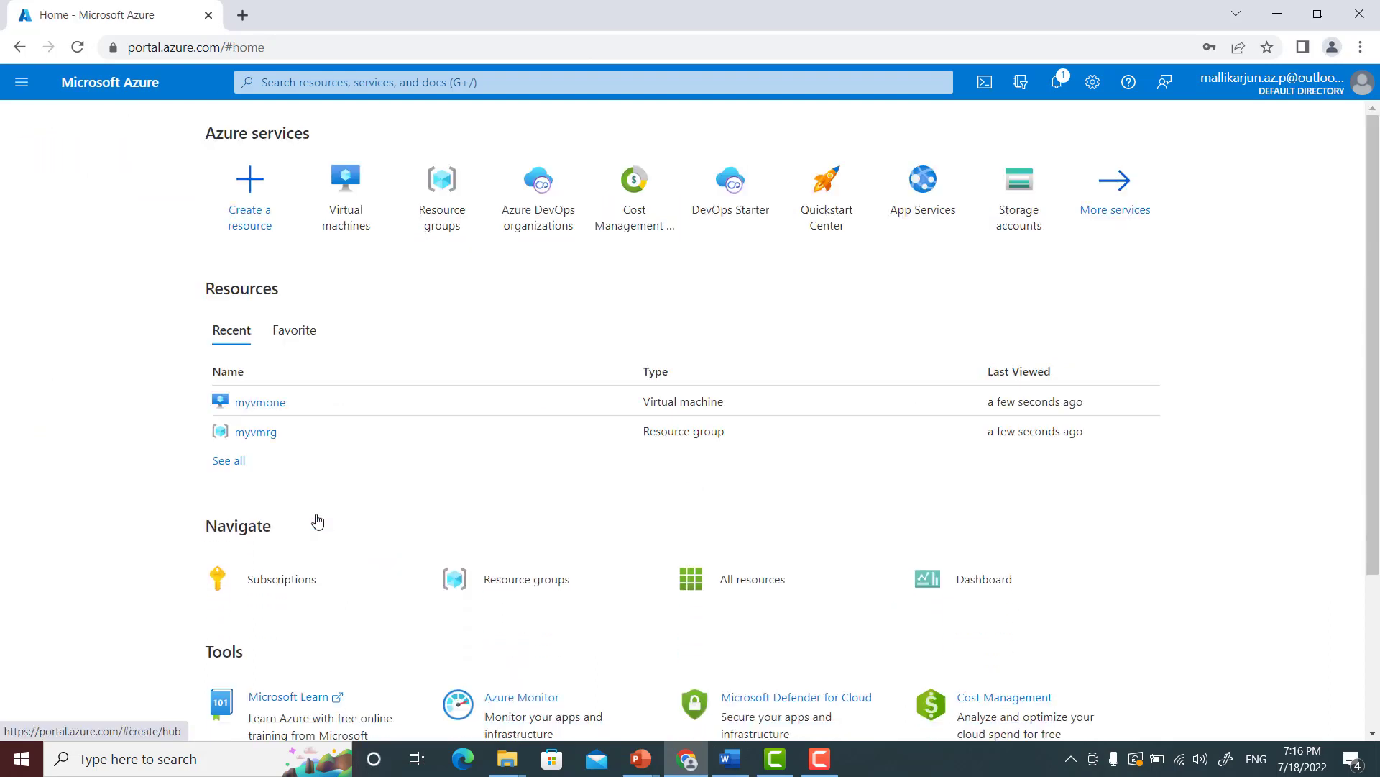
click(343, 199)
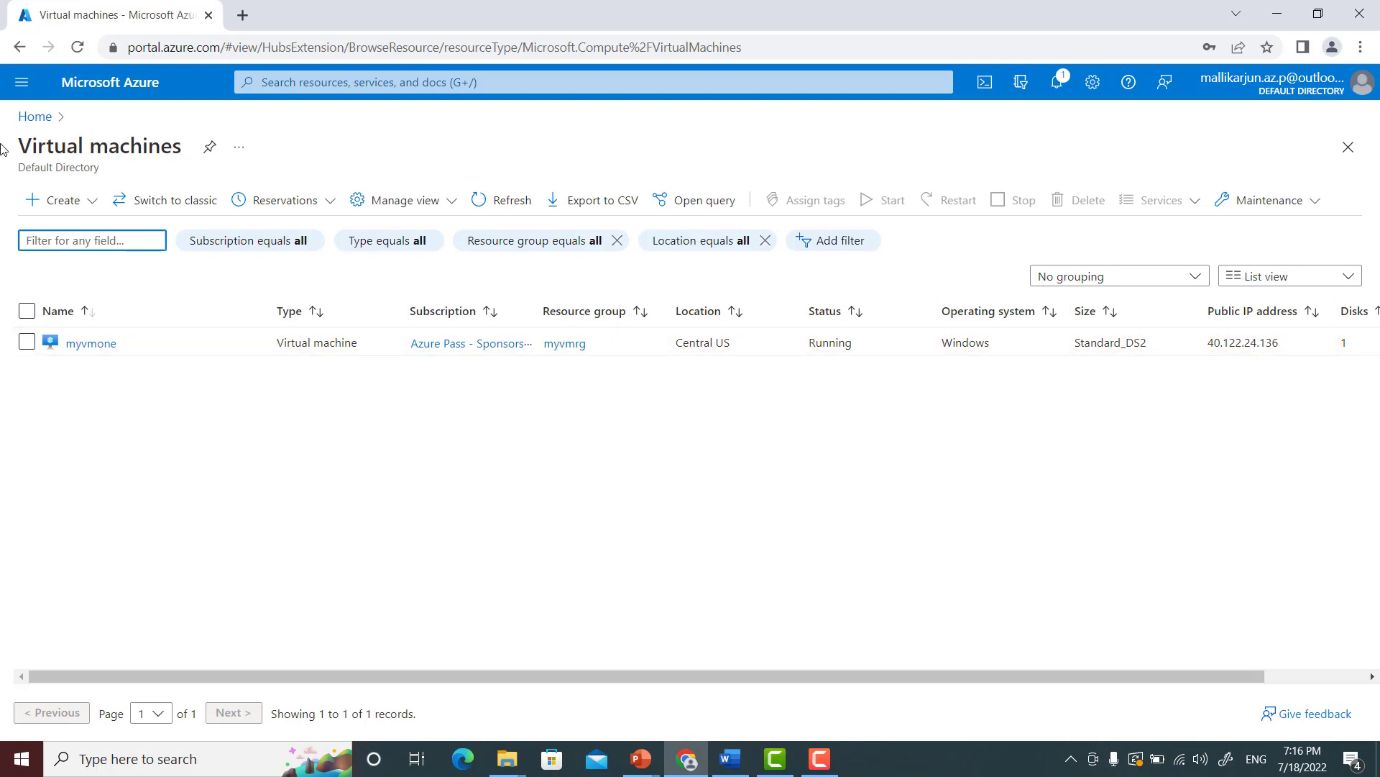
click(95, 345)
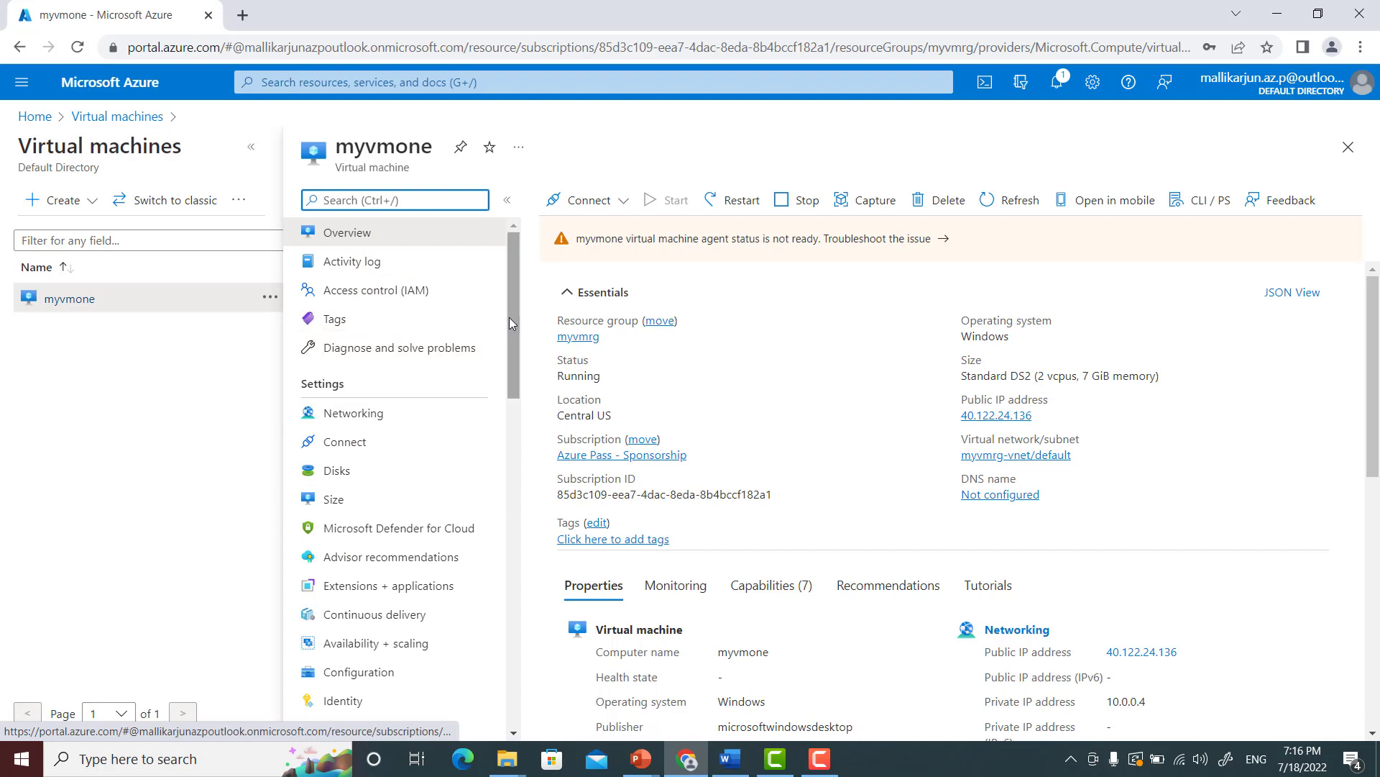
Download the RDP file for connecting to myvmone through its public IP address on port 3389
drag(509, 317, 511, 344)
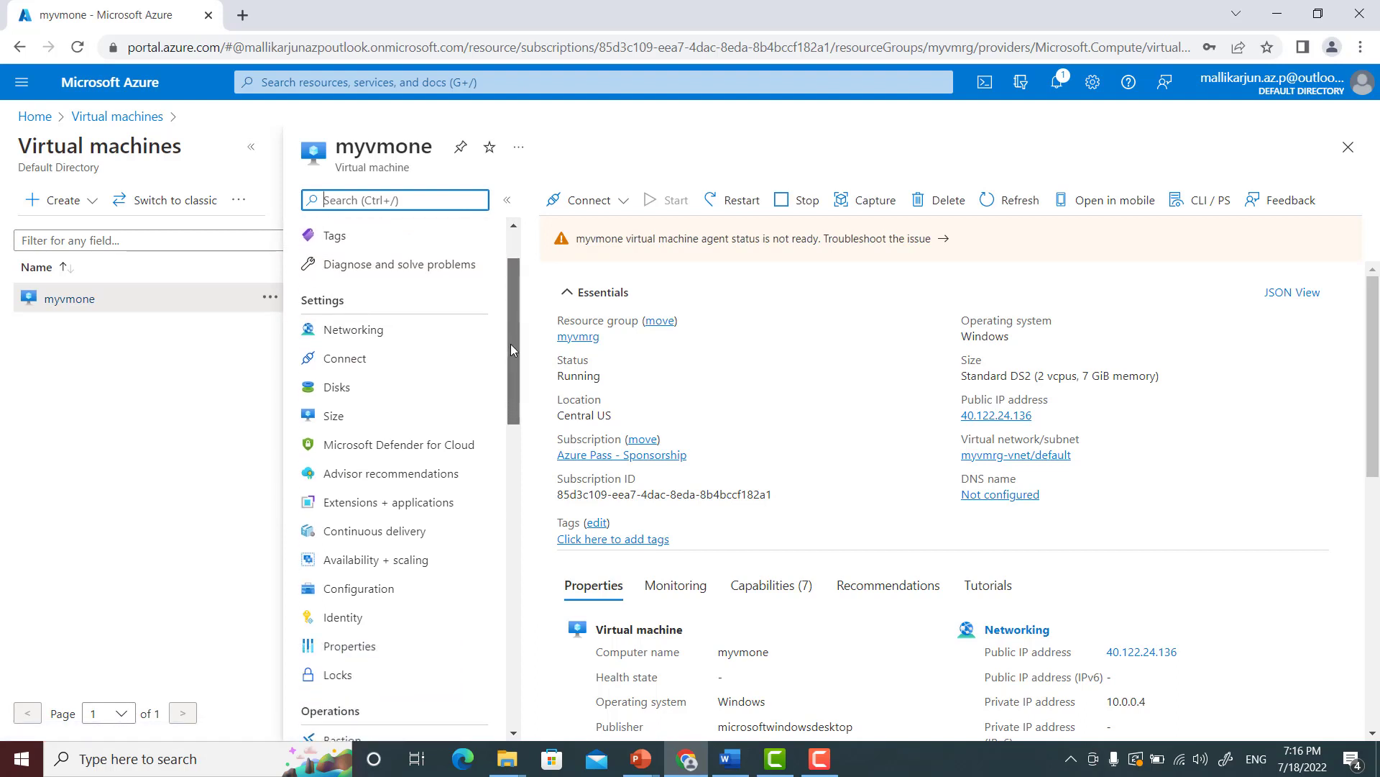
click(347, 365)
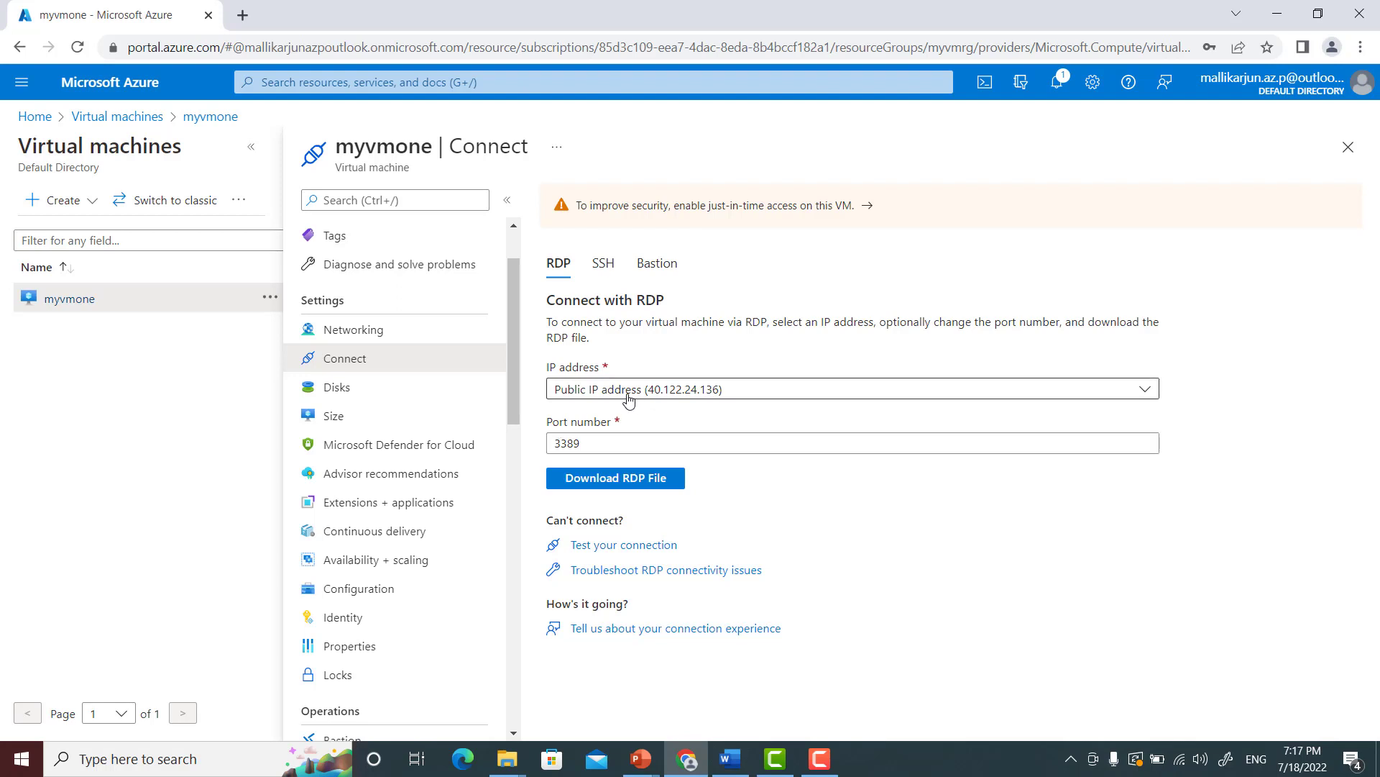
click(620, 483)
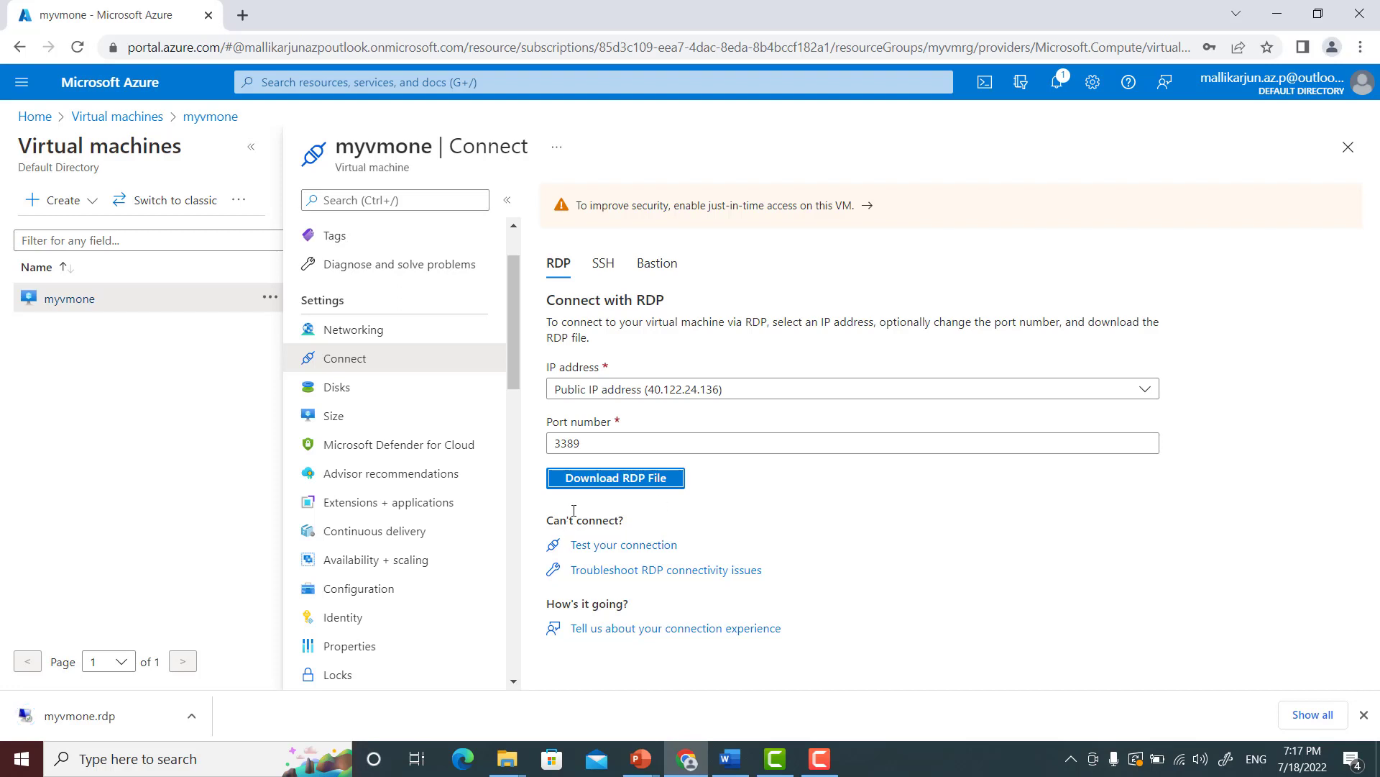
Open the downloaded myvmone.rdp file and allow the remote desktop connection from the unknown publisher
click(192, 716)
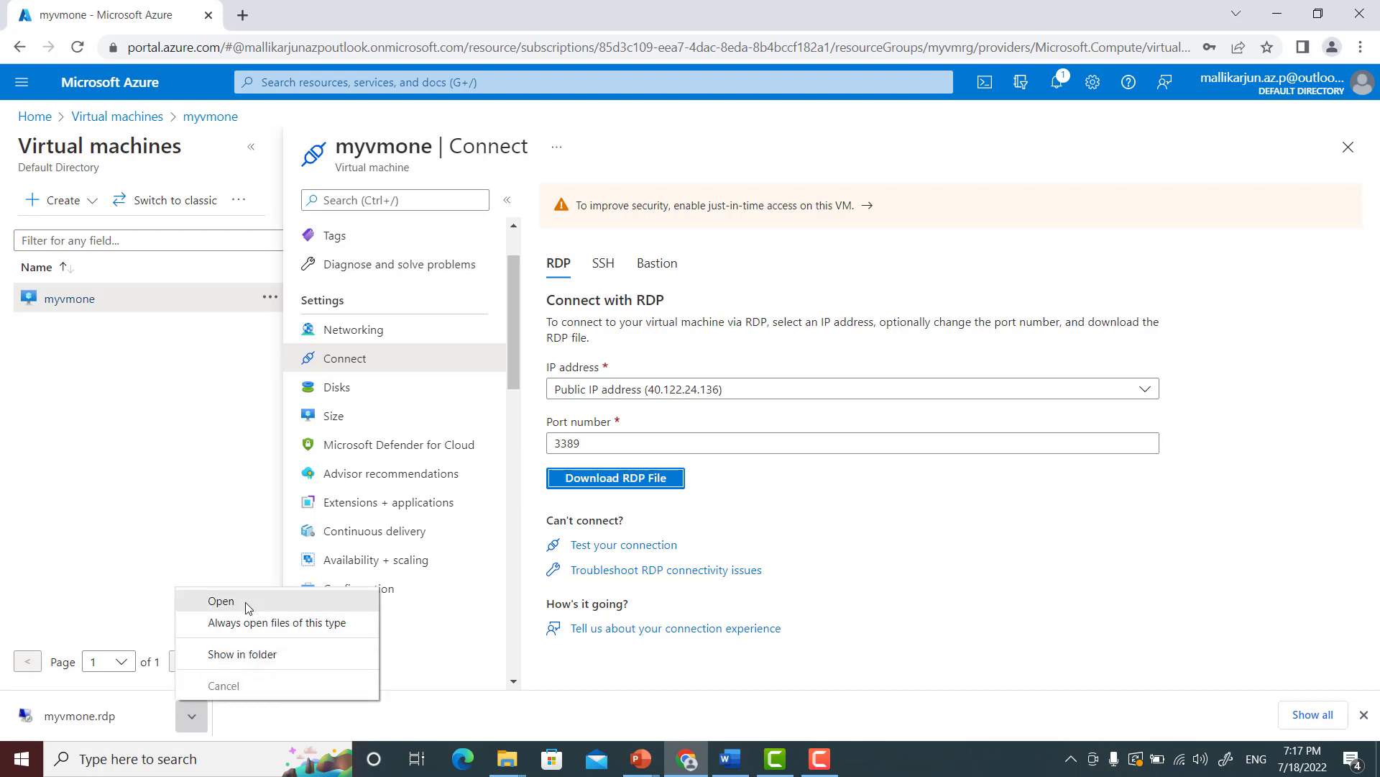
click(221, 602)
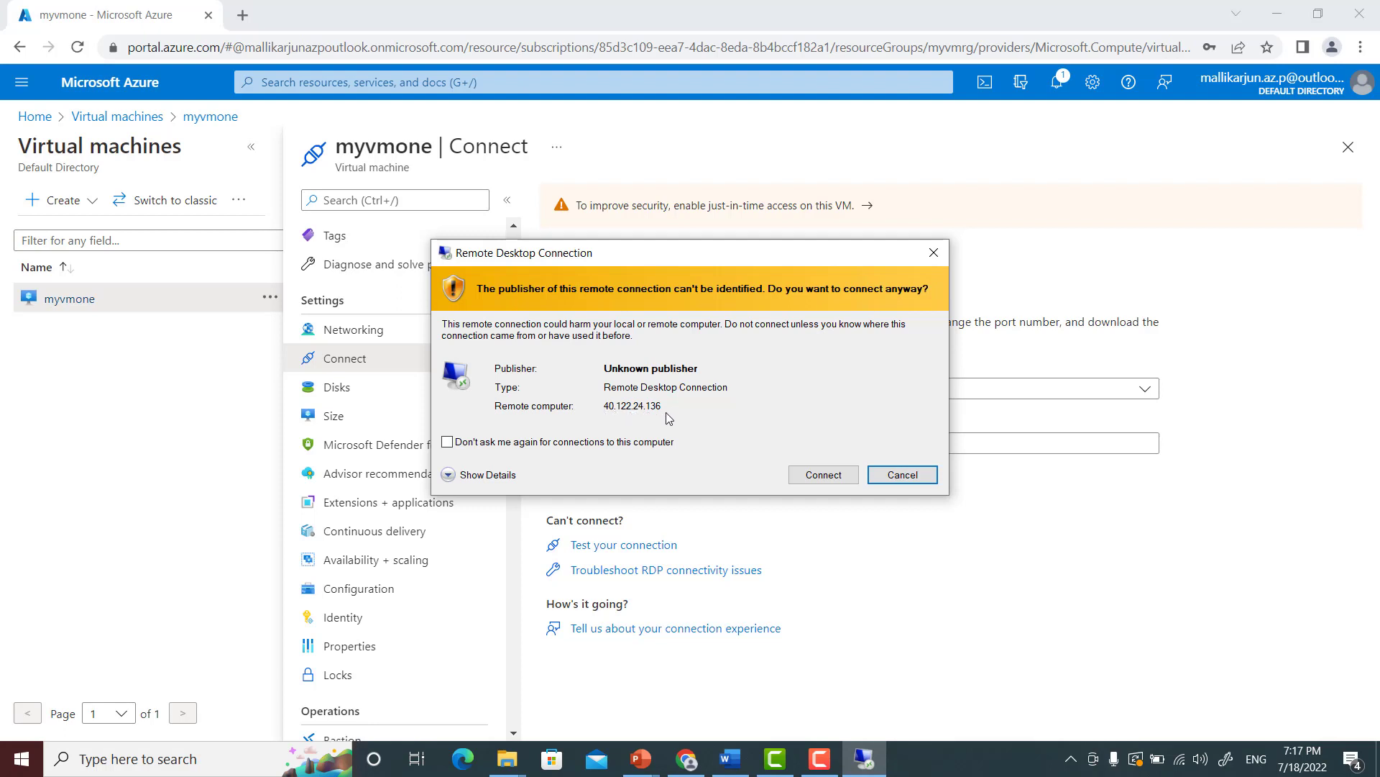
drag(672, 258, 646, 435)
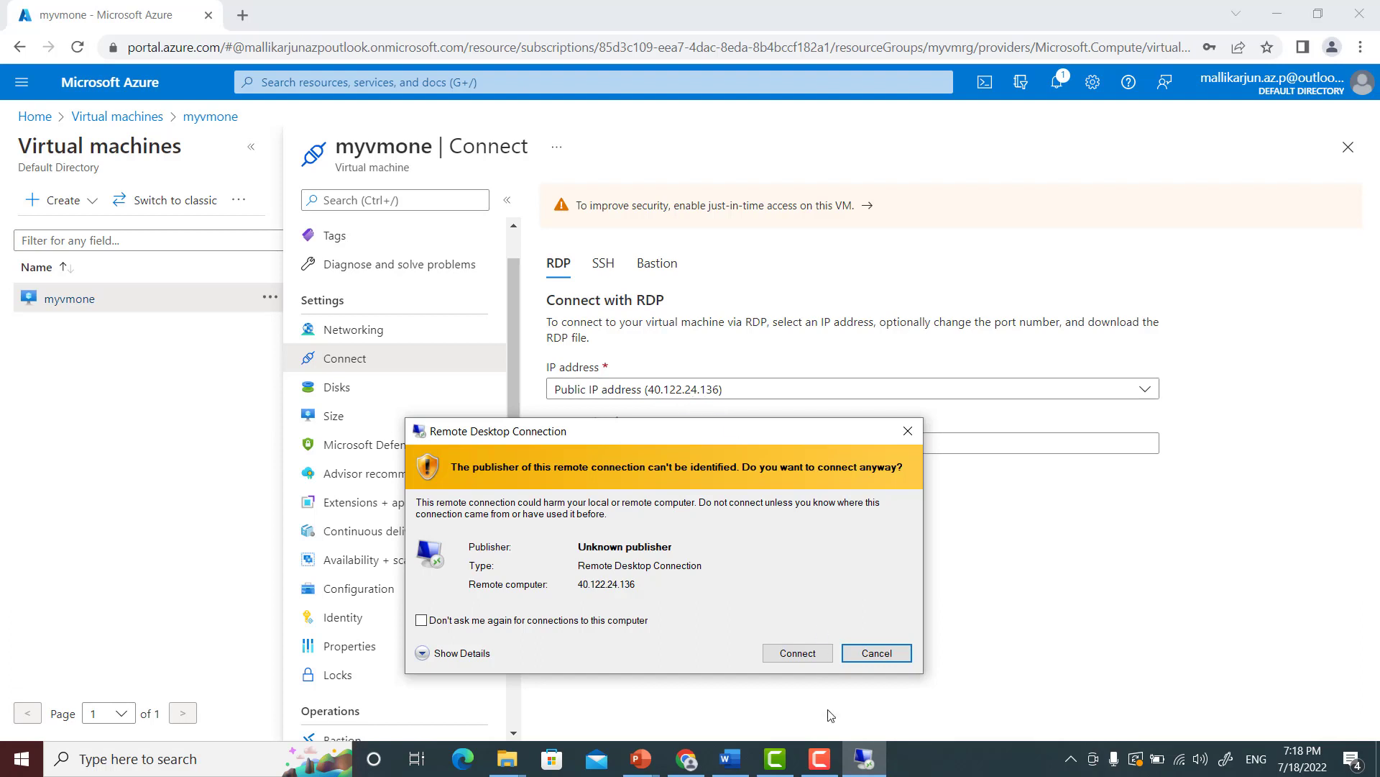
click(801, 653)
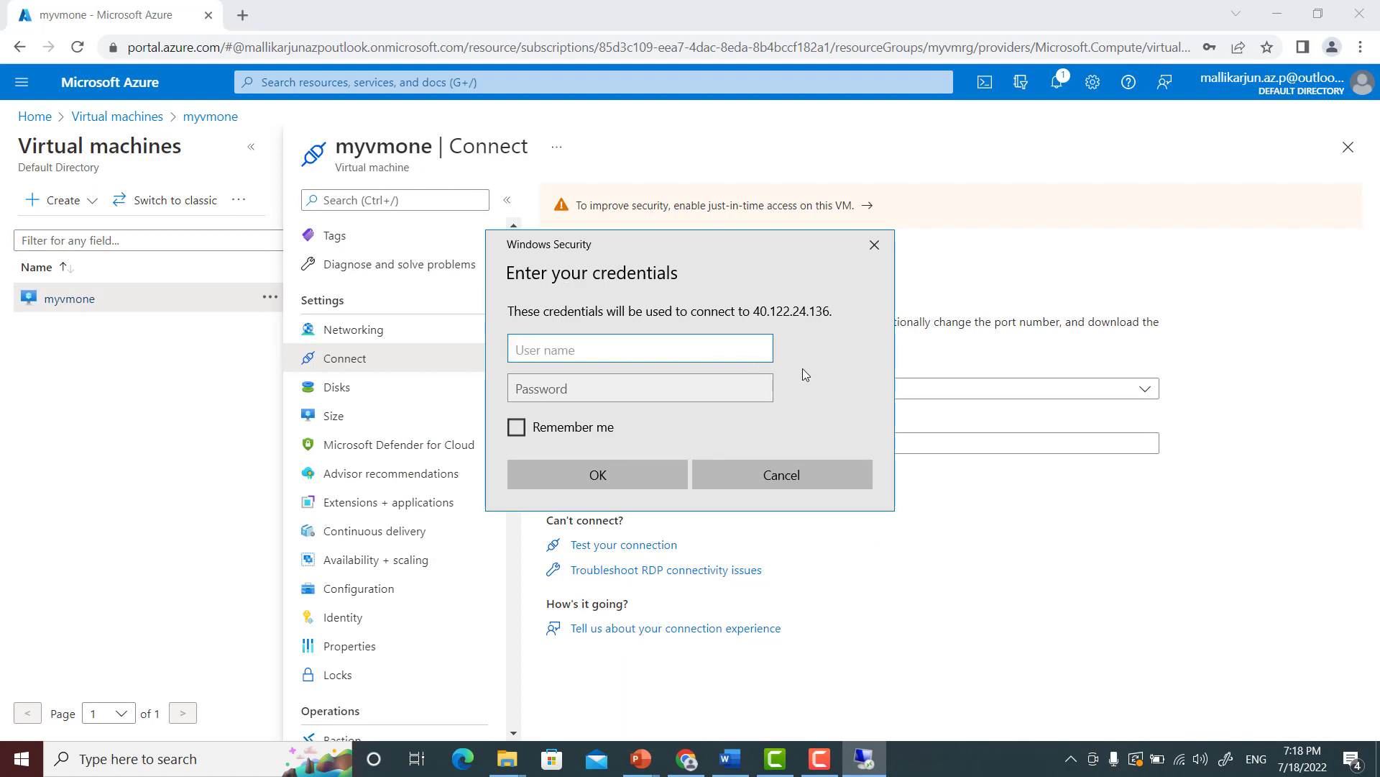
Sign in to the remote computer as userone with the account password and accept its untrusted certificate
text(userone)
click(525, 390)
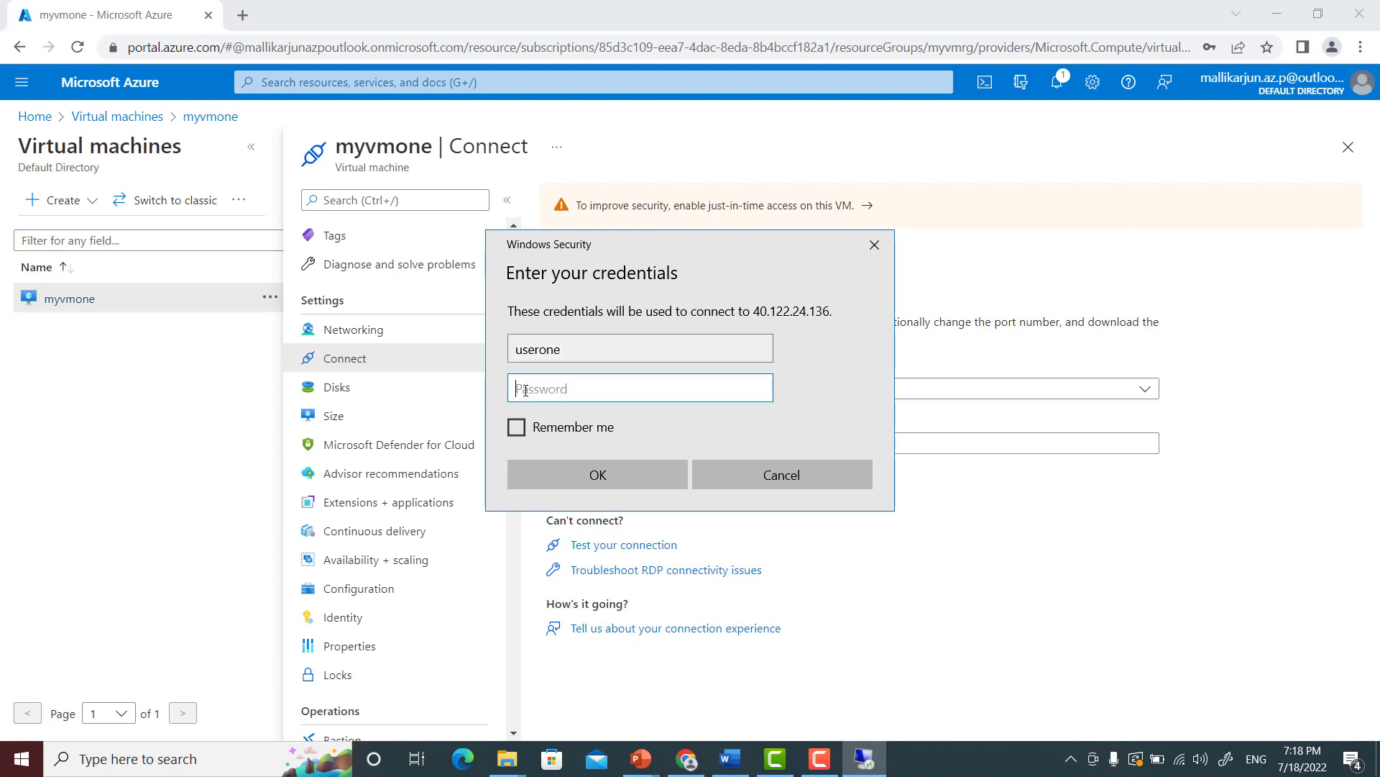
text(••)
key(BackSpace)
key(BackSpace)
text(••••••••••••)
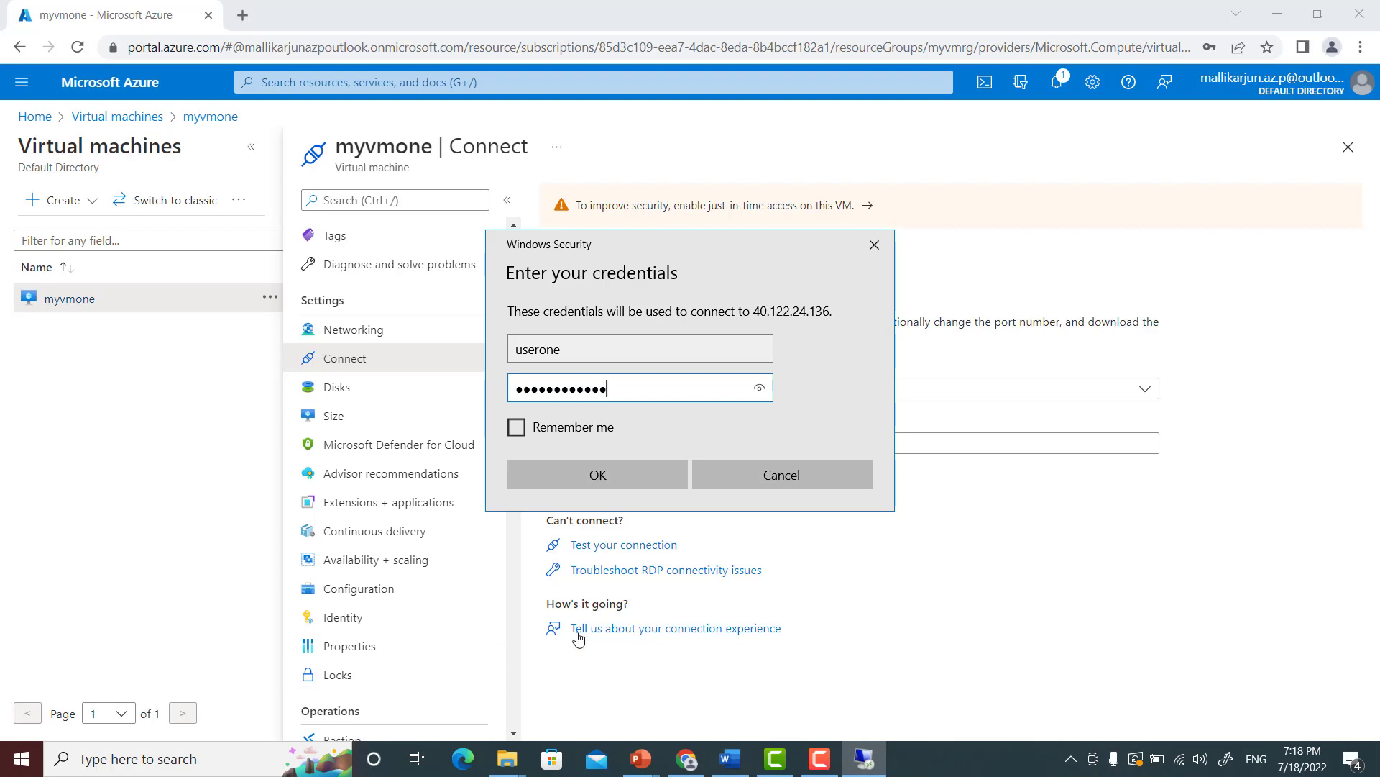
click(601, 477)
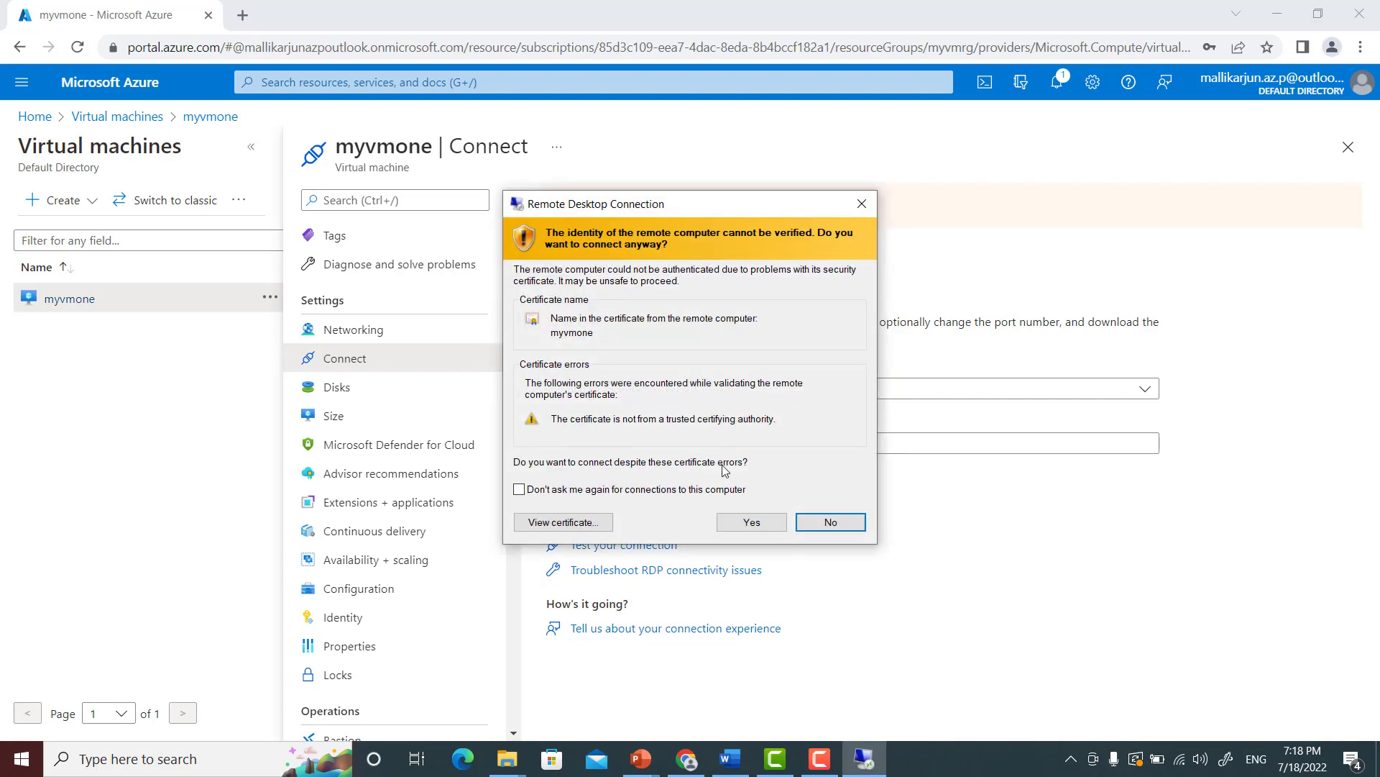
click(755, 523)
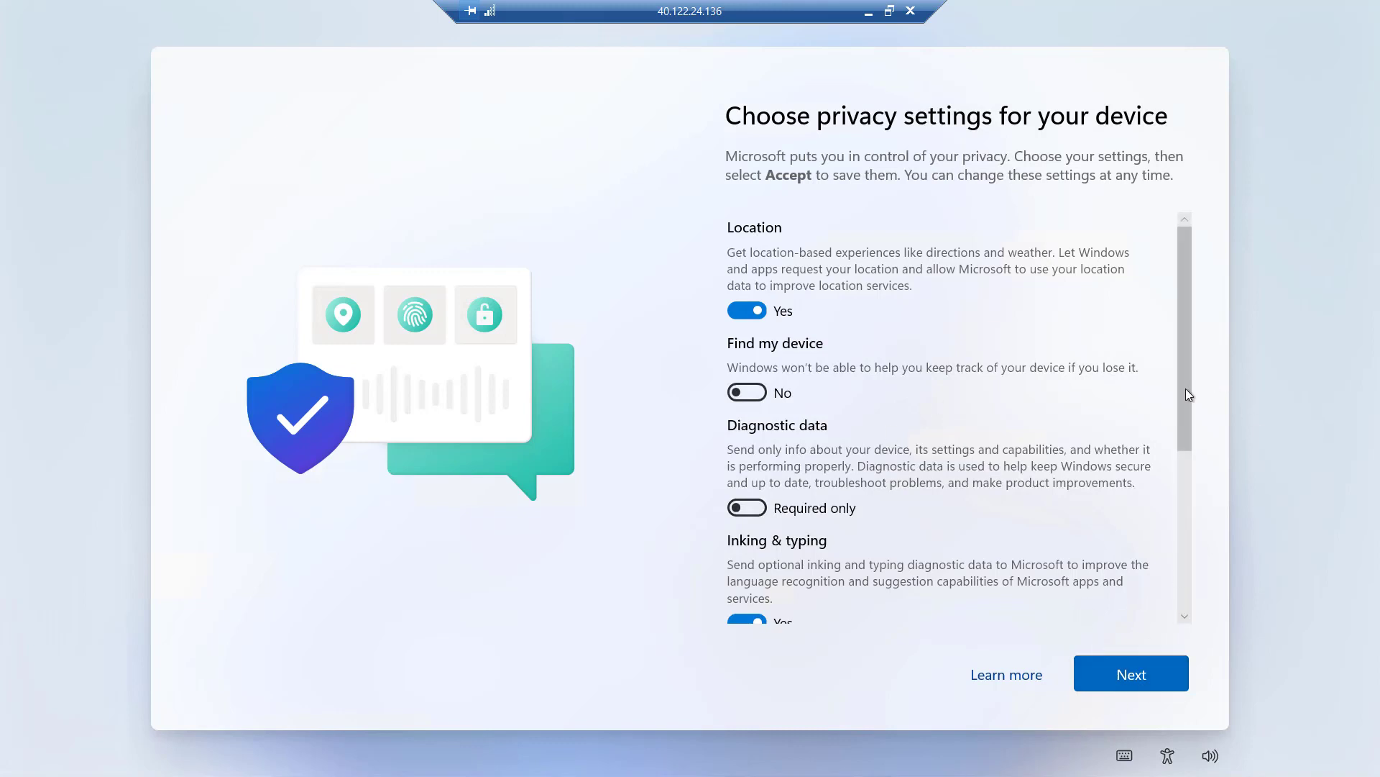
Accept the default device privacy settings on the remote machine and look at its power options
scroll(1174, 442, down, 3)
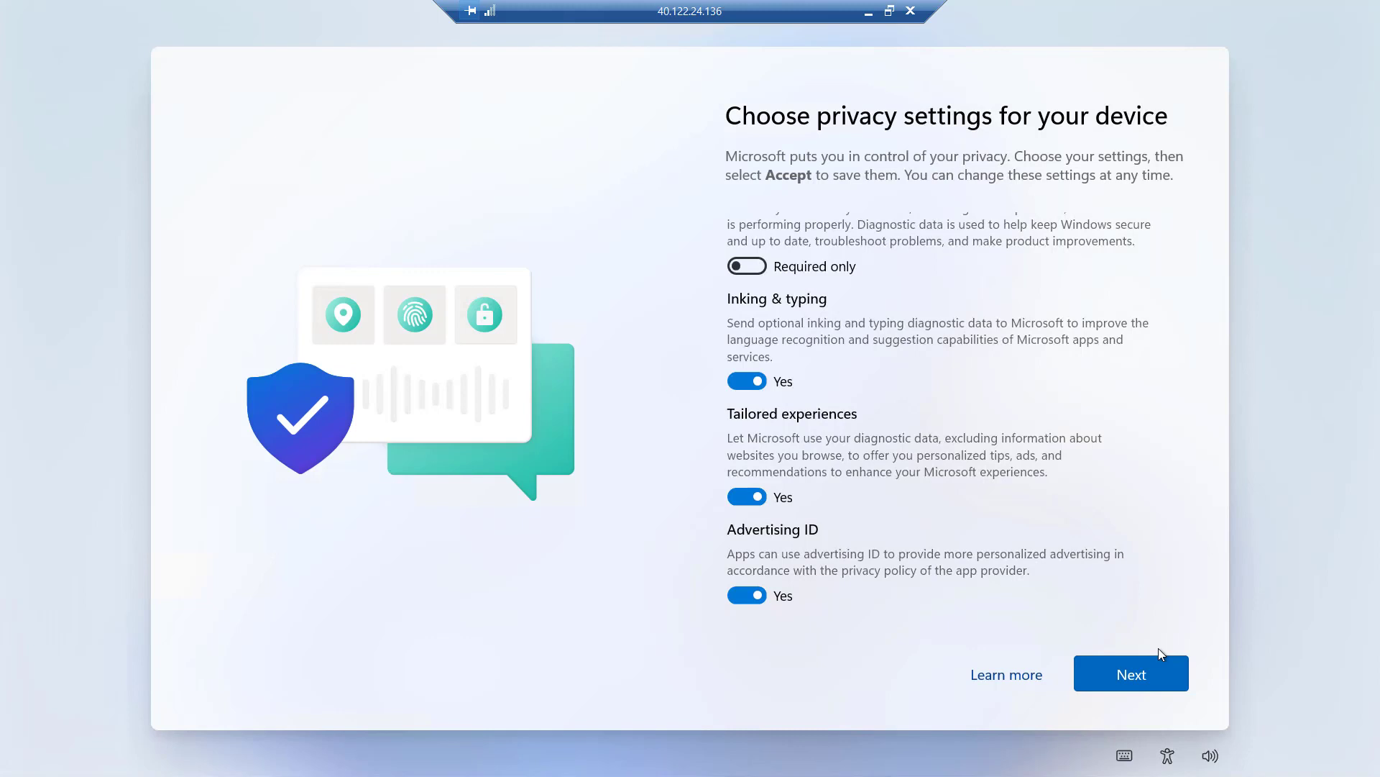
click(1135, 679)
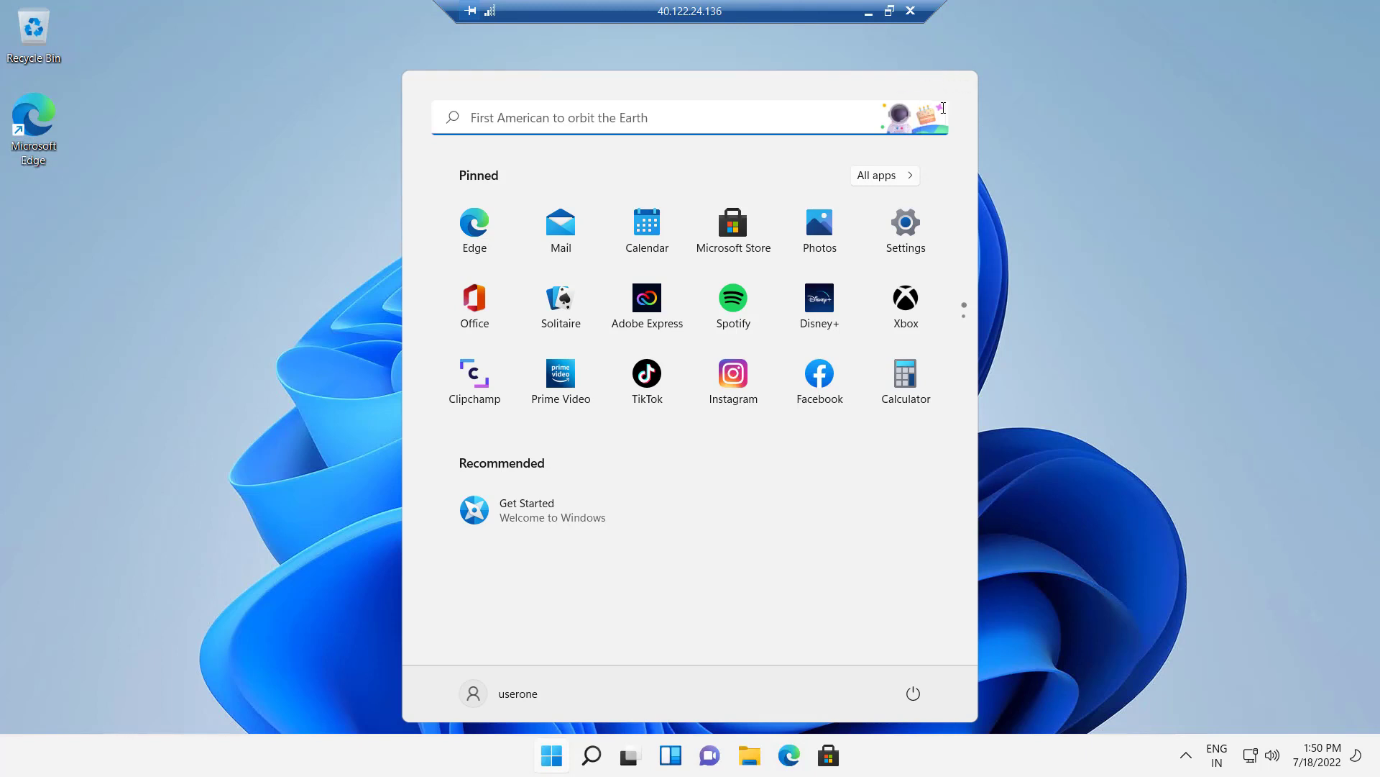
click(913, 692)
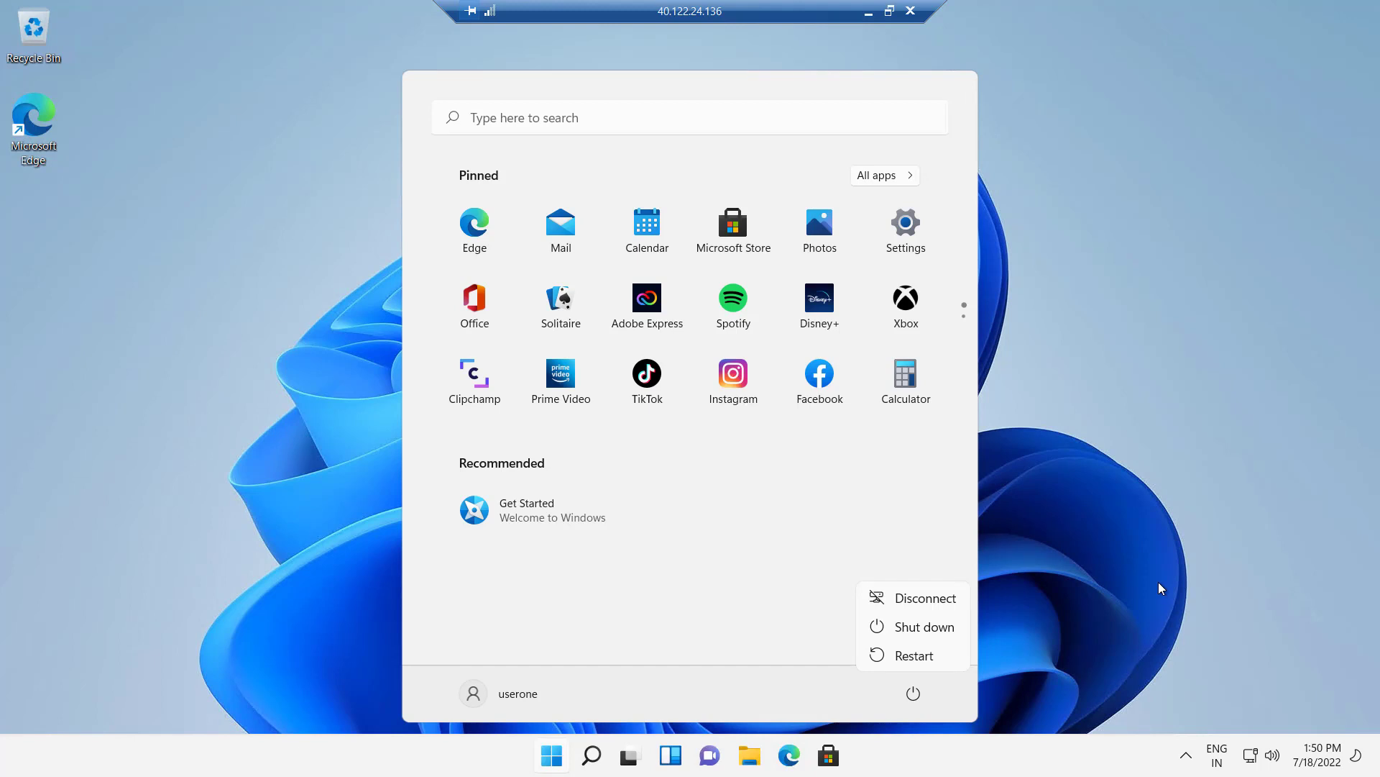
click(546, 759)
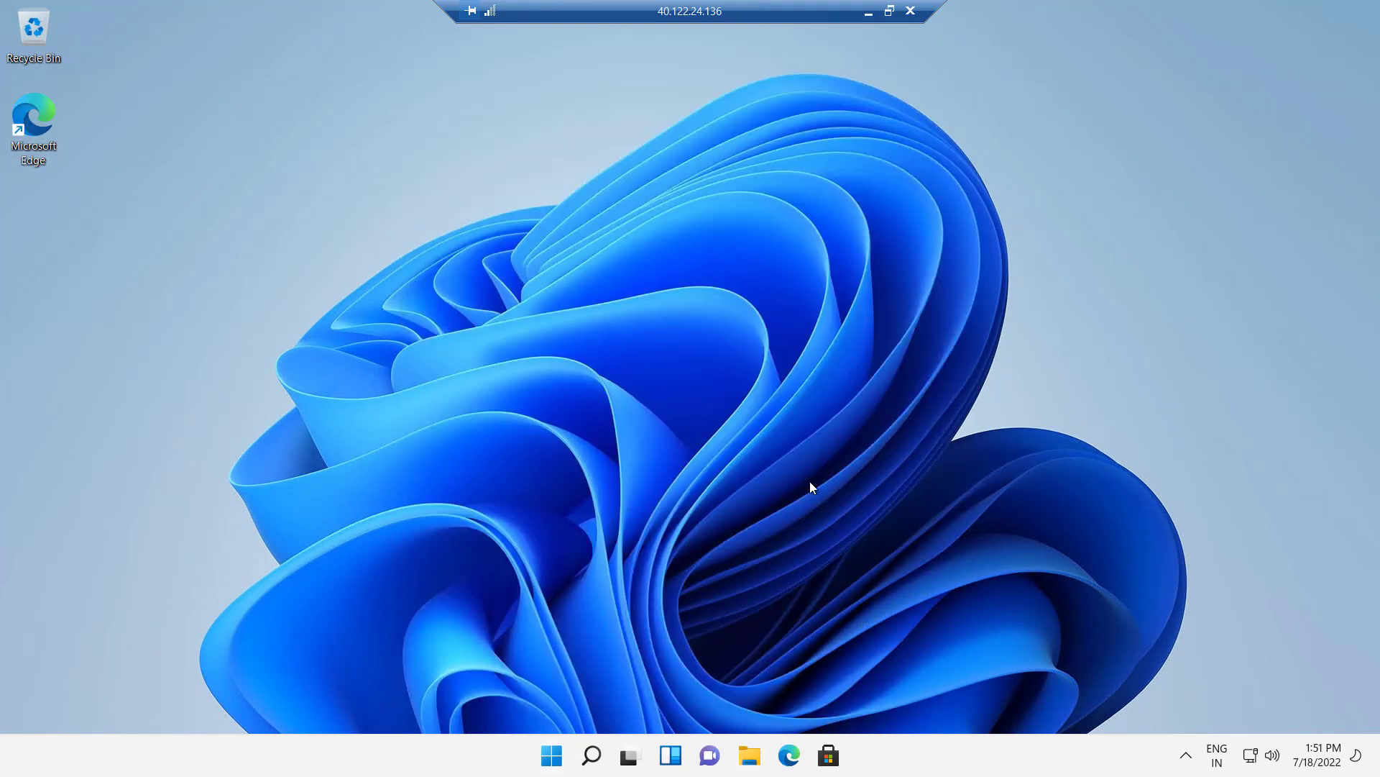
Examine the remote machine's drives and its device and Windows specifications through the properties of This PC
key(super+e)
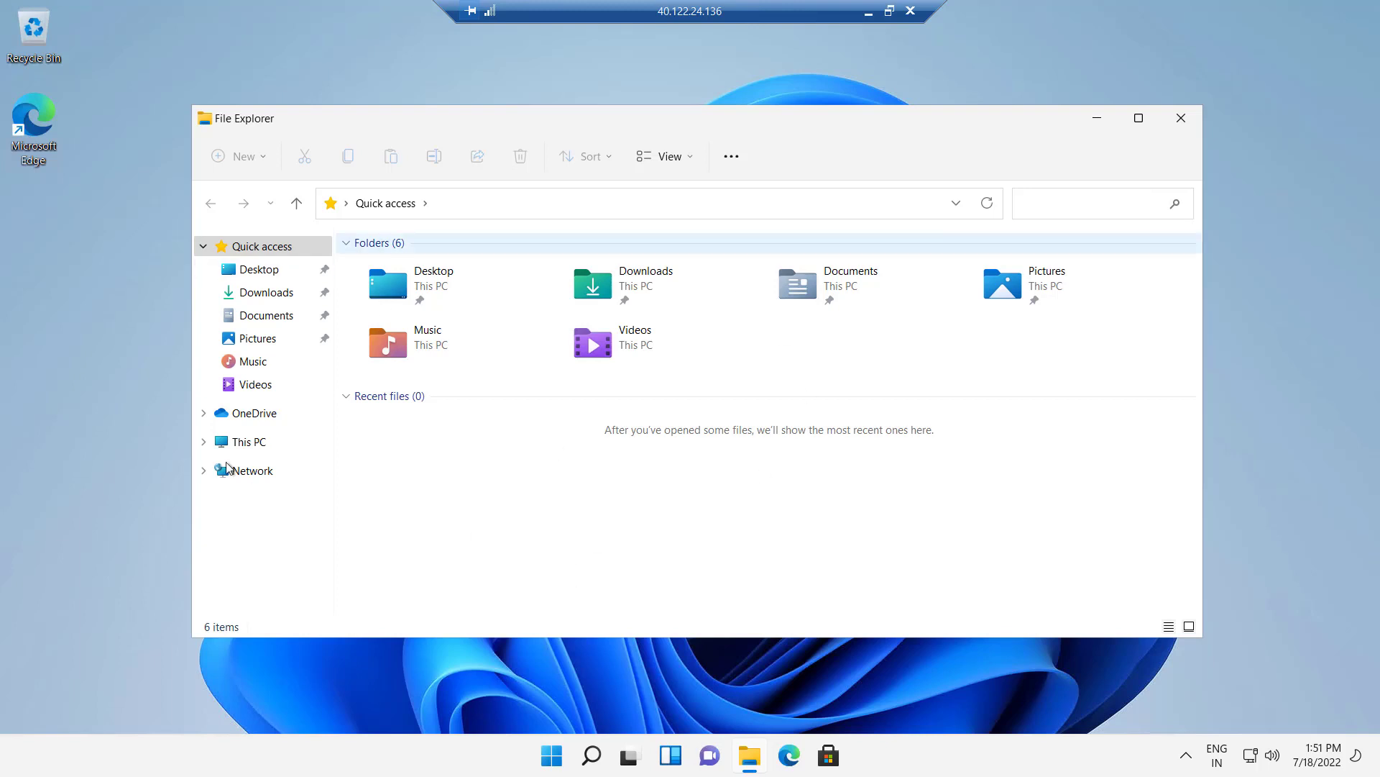
click(242, 449)
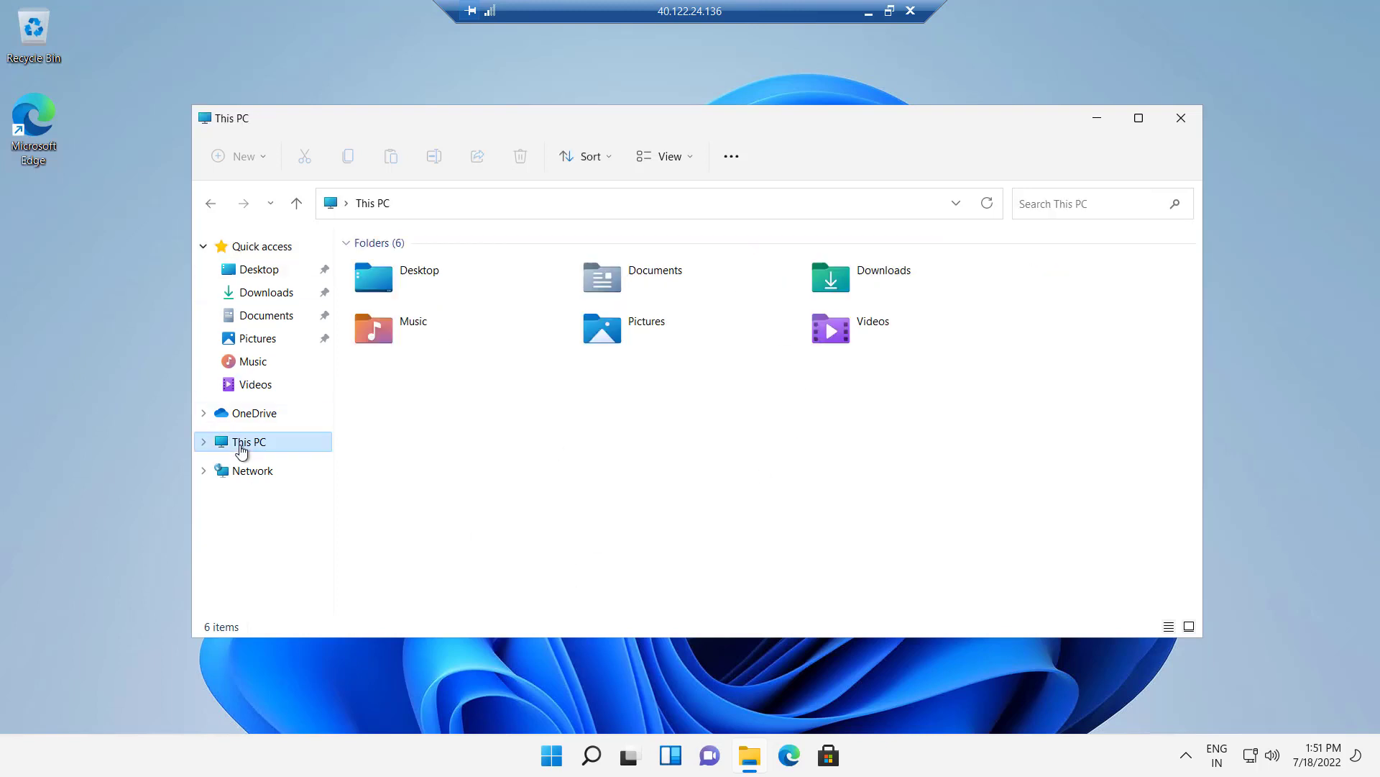
right_click(243, 449)
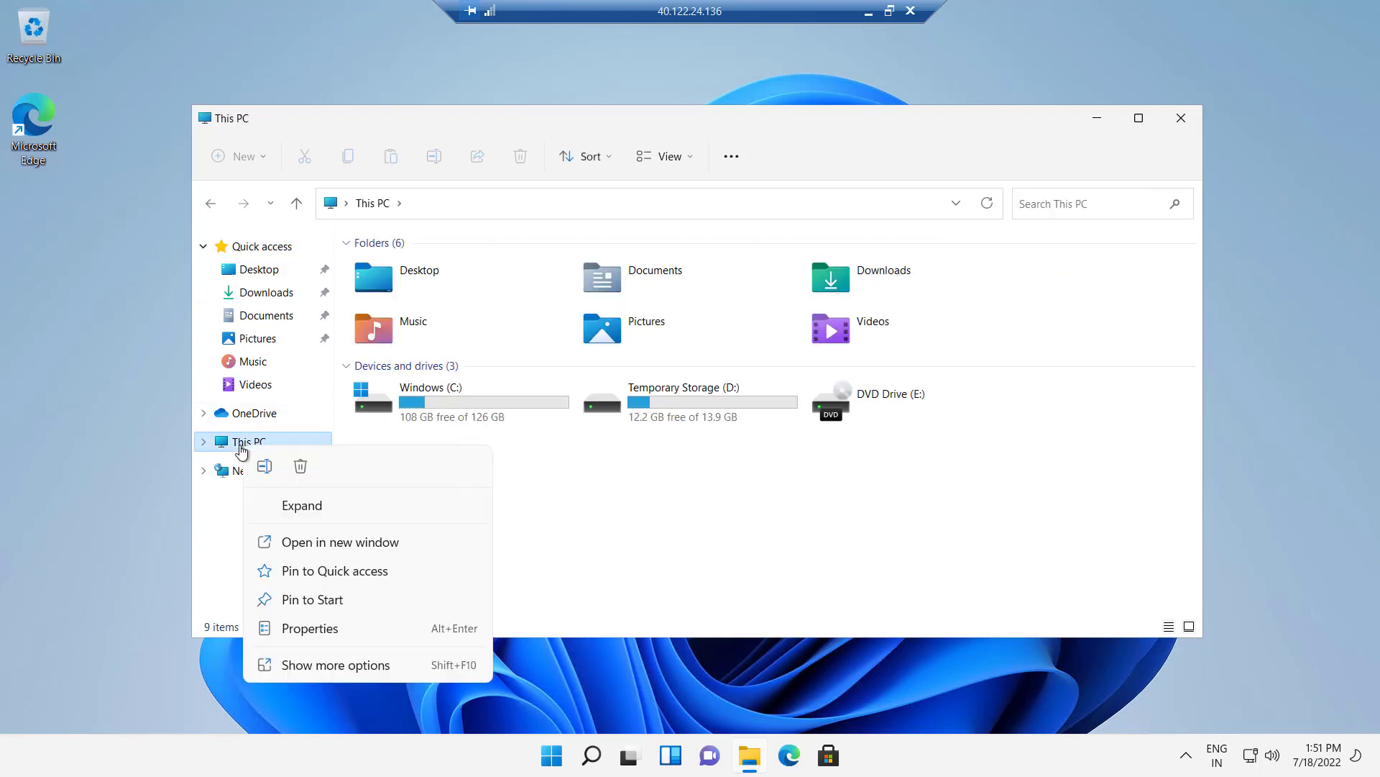
click(309, 627)
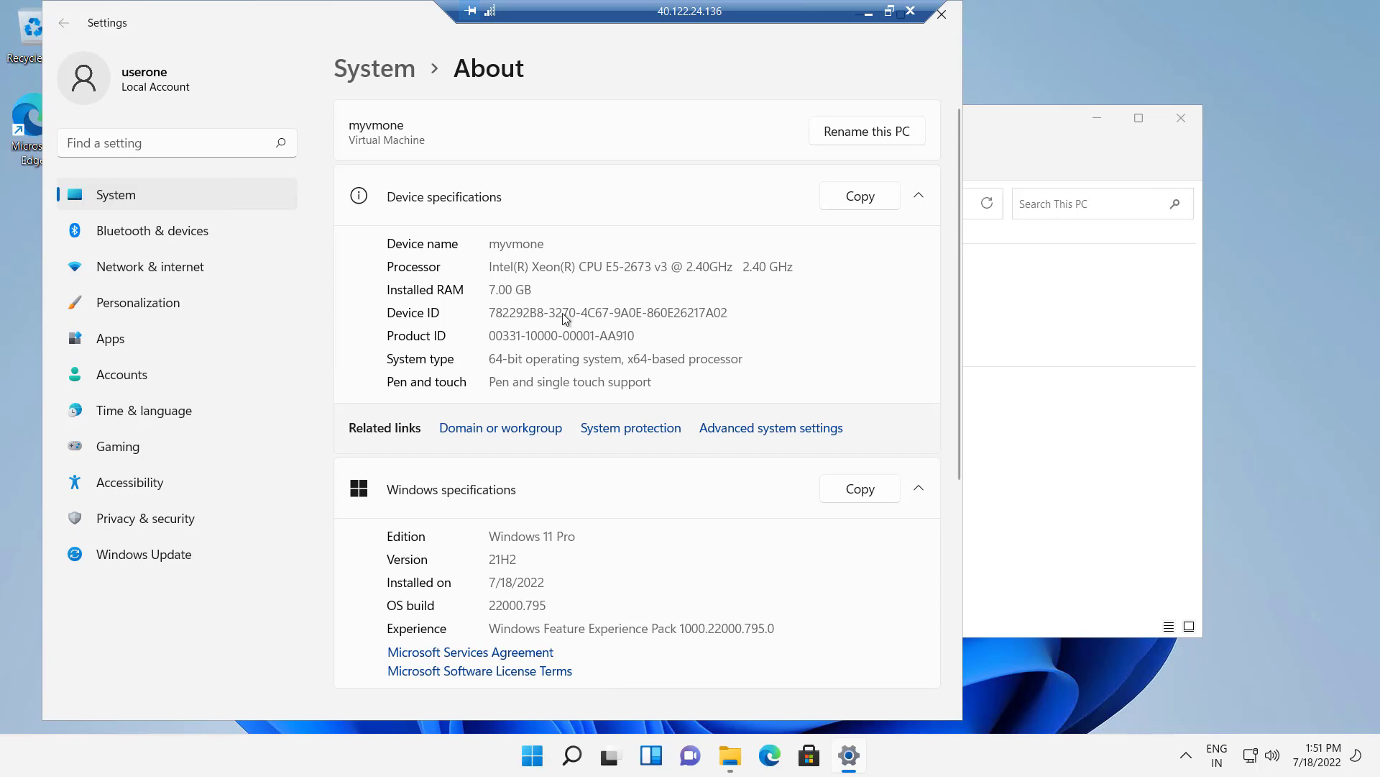
Close the system settings and file browser windows and disconnect the remote desktop session
click(942, 13)
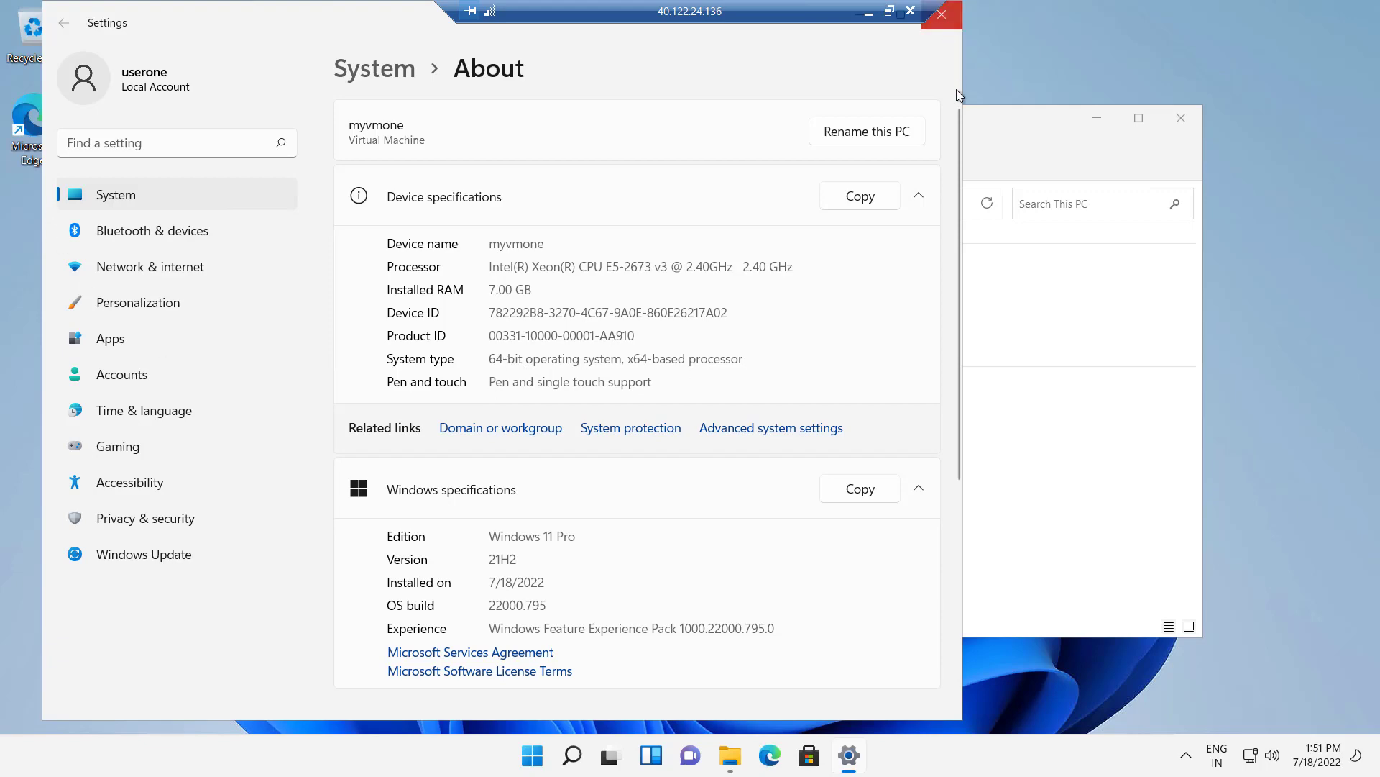
click(1183, 119)
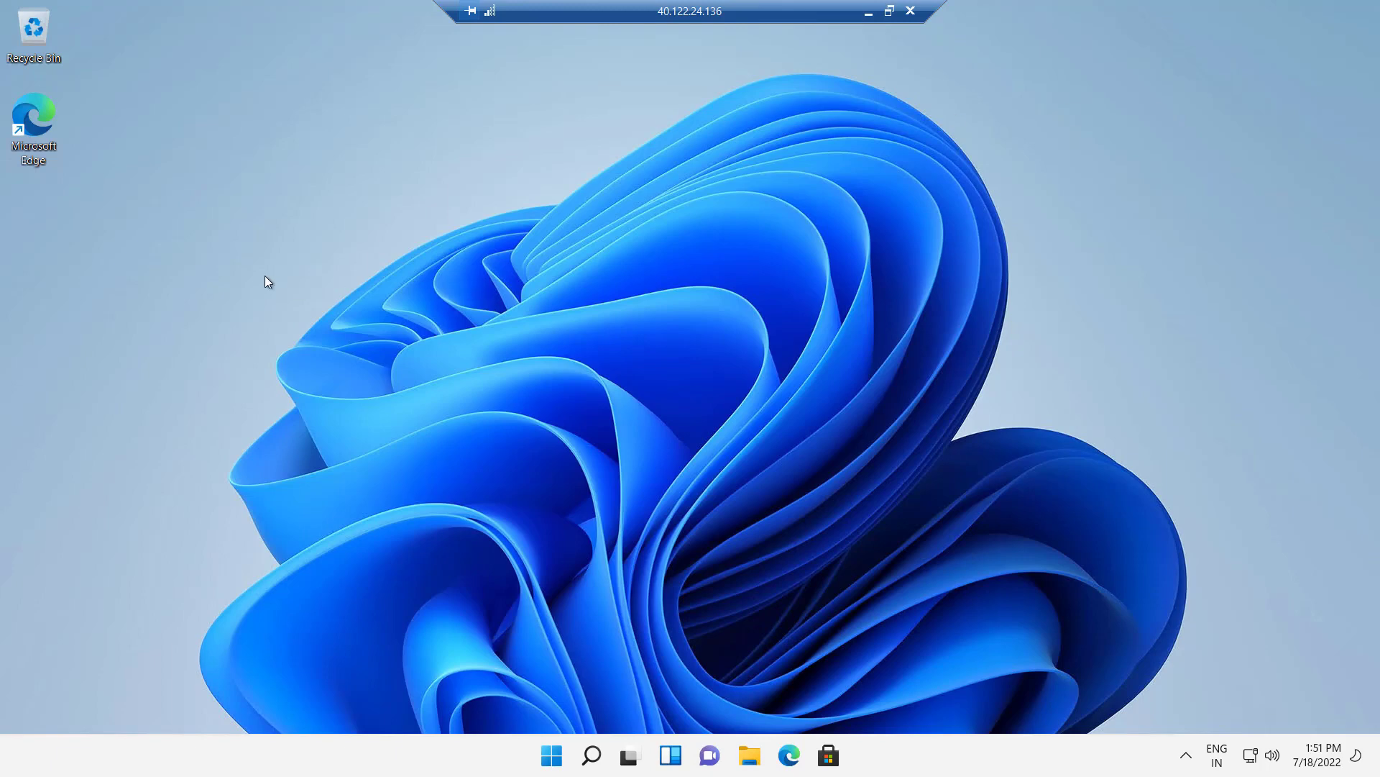
click(911, 11)
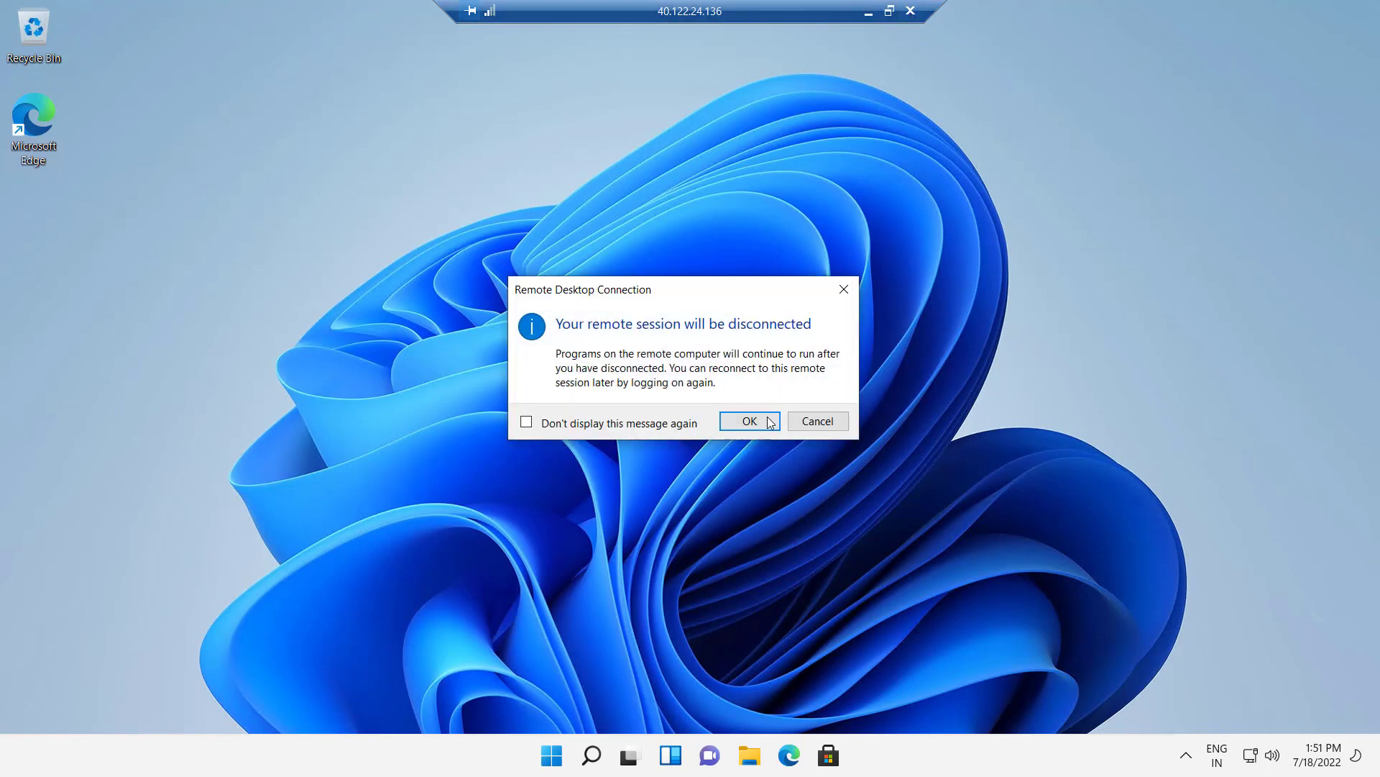
click(749, 421)
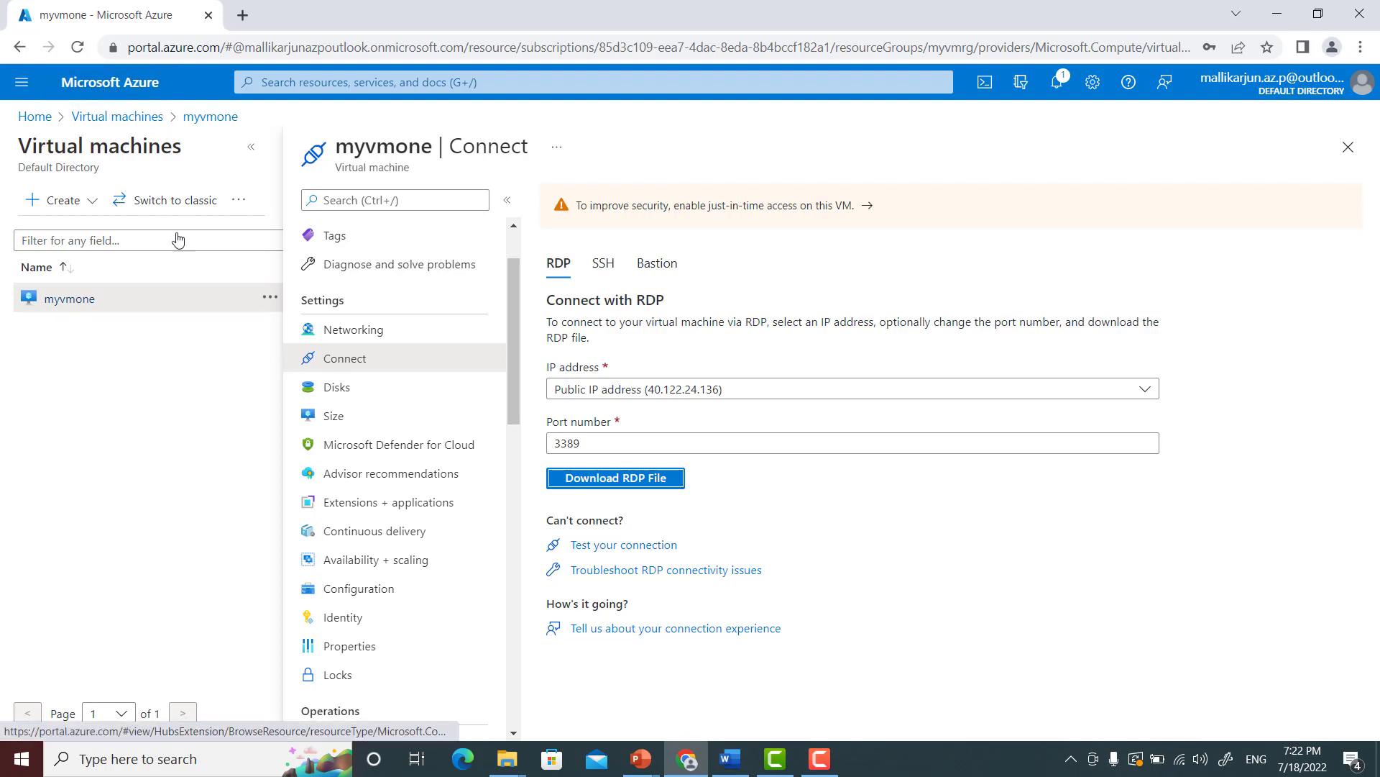
Delete the myvmone virtual machine from the list of virtual machines, confirming the deletion with yes
click(85, 81)
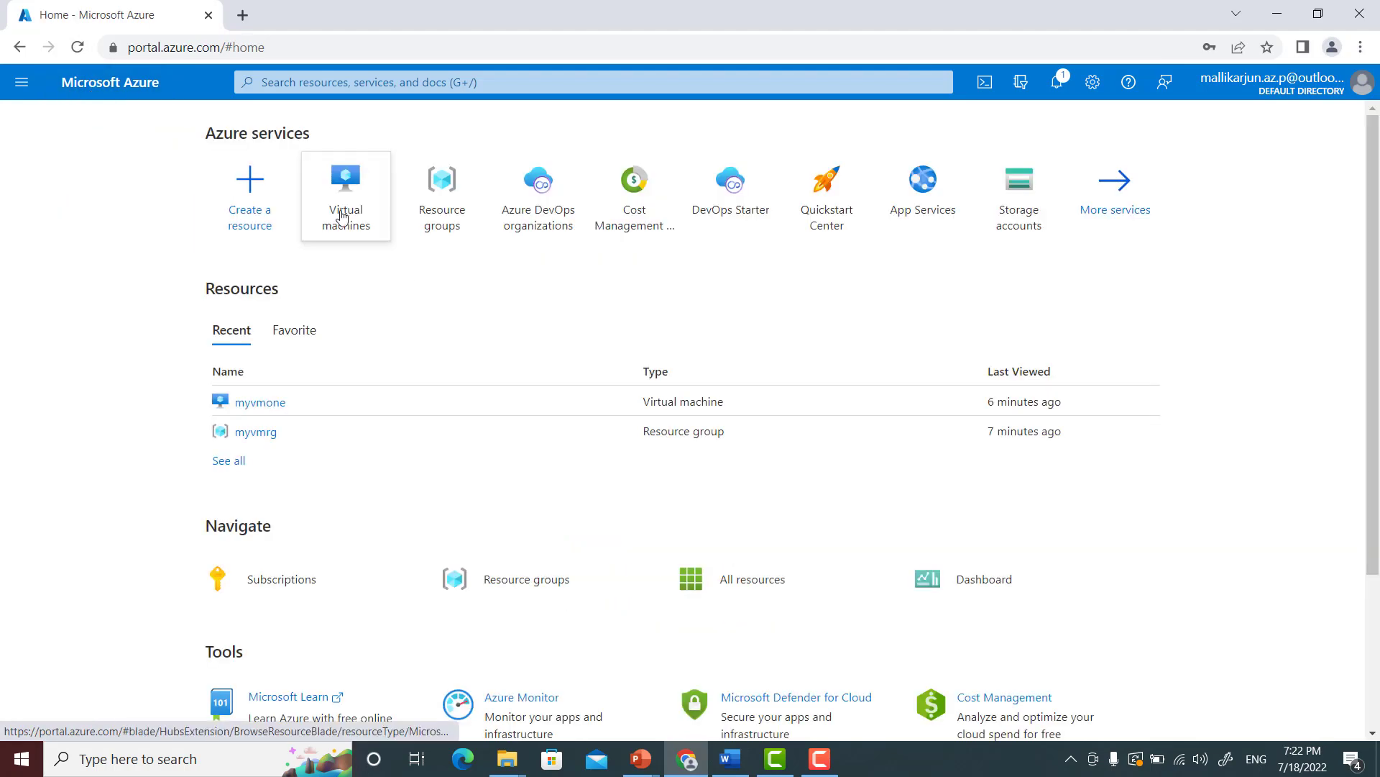
click(341, 210)
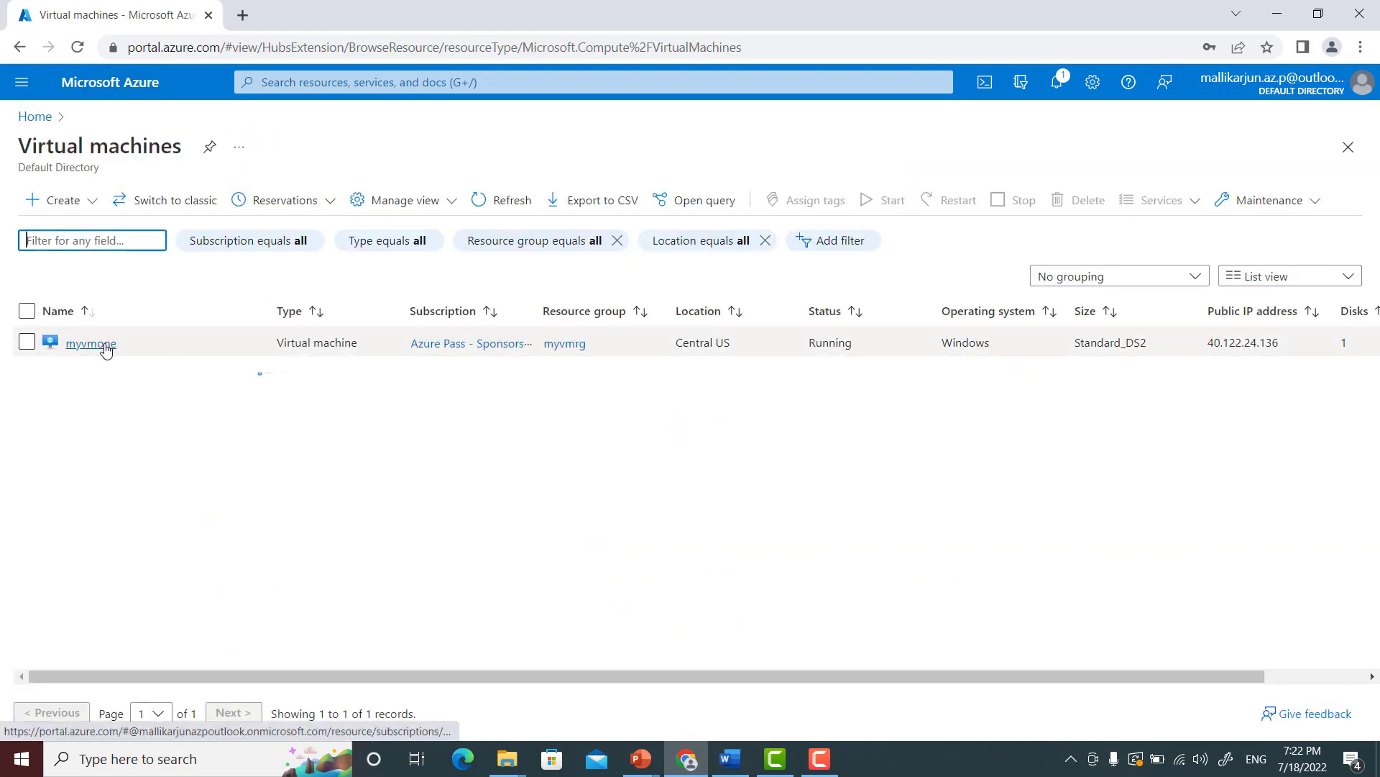
mouse_move(104, 346)
click(26, 343)
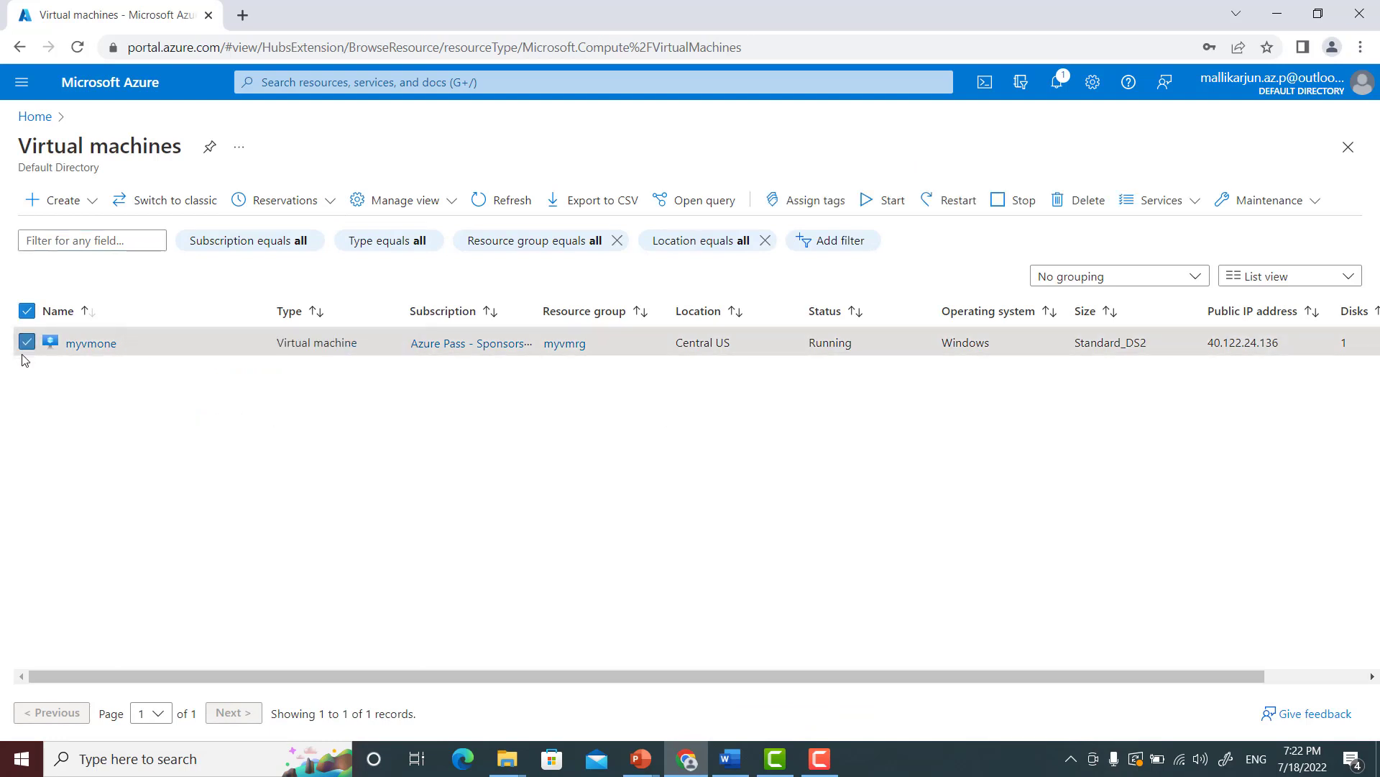
click(1085, 205)
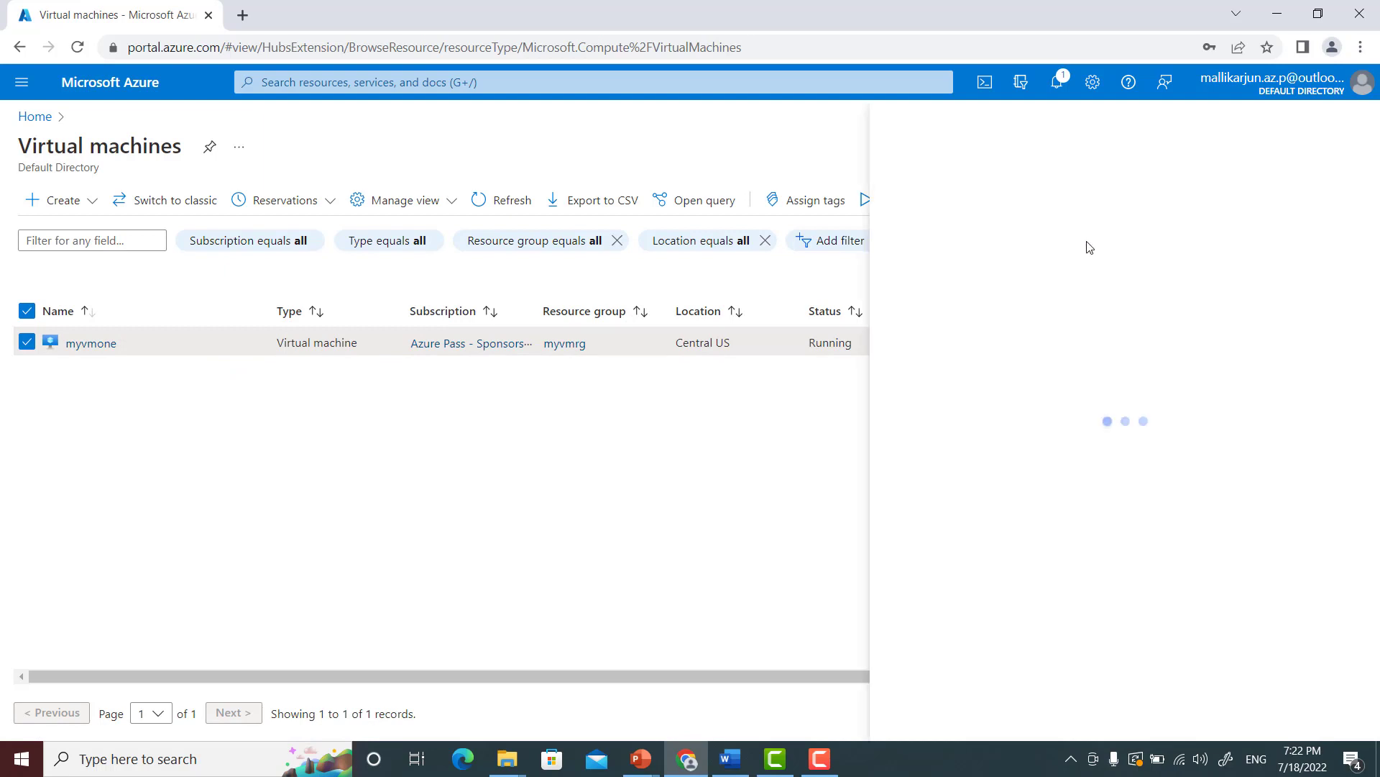
text(yes)
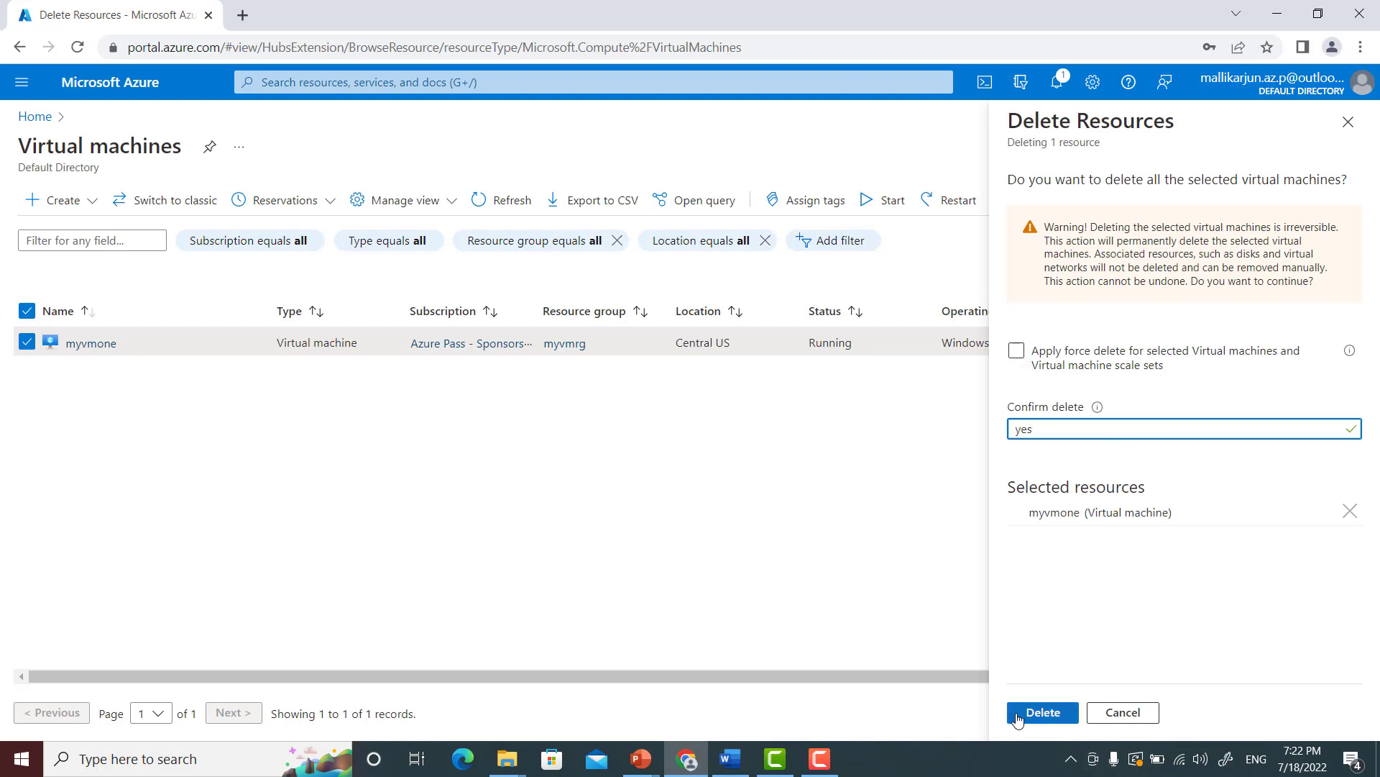
click(1043, 712)
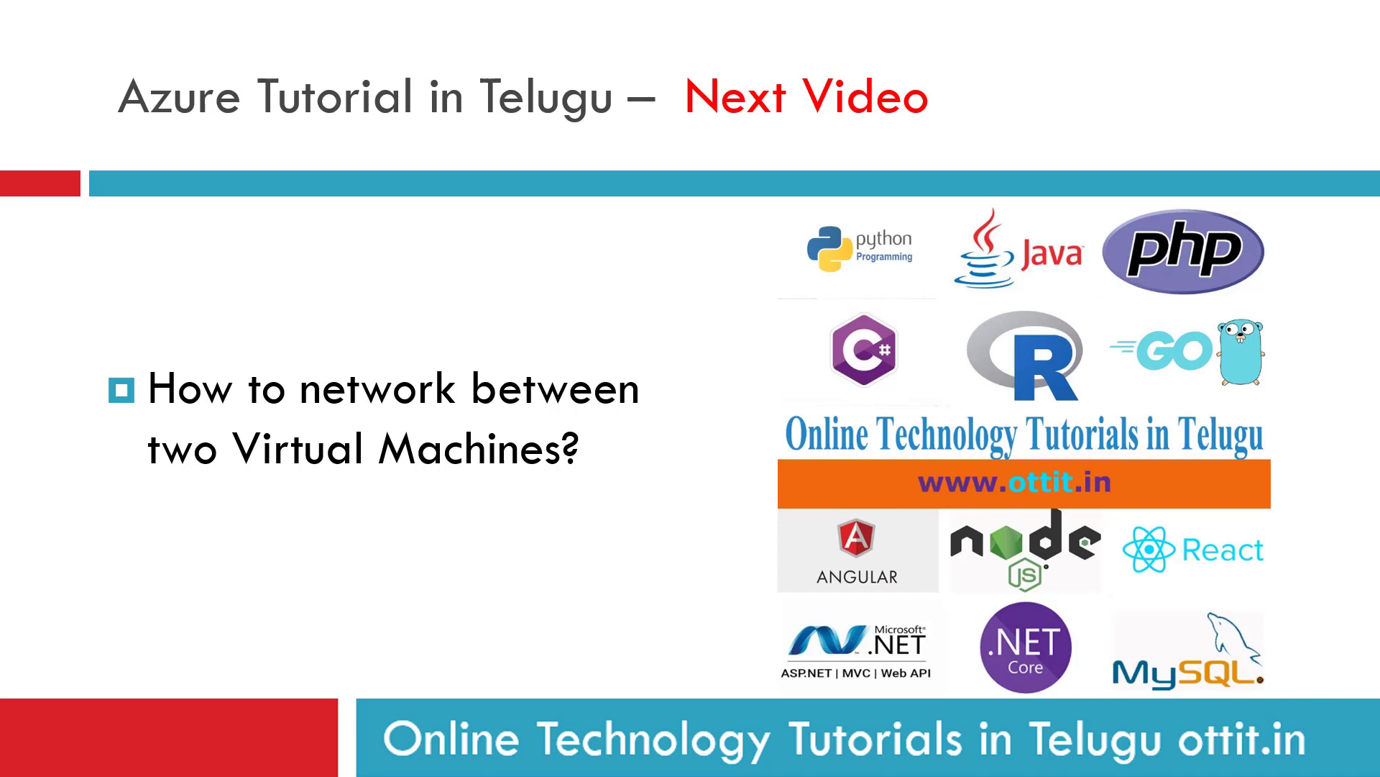
click(1291, 568)
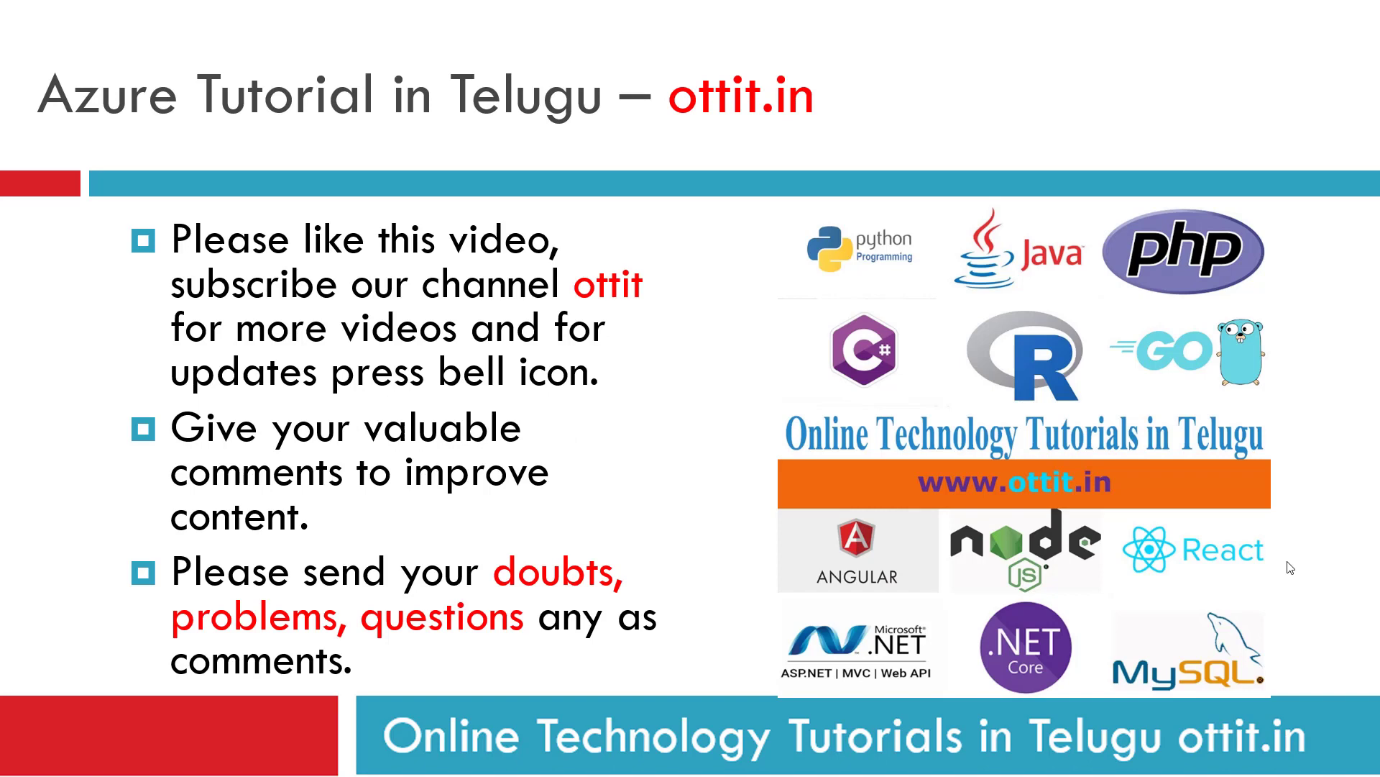